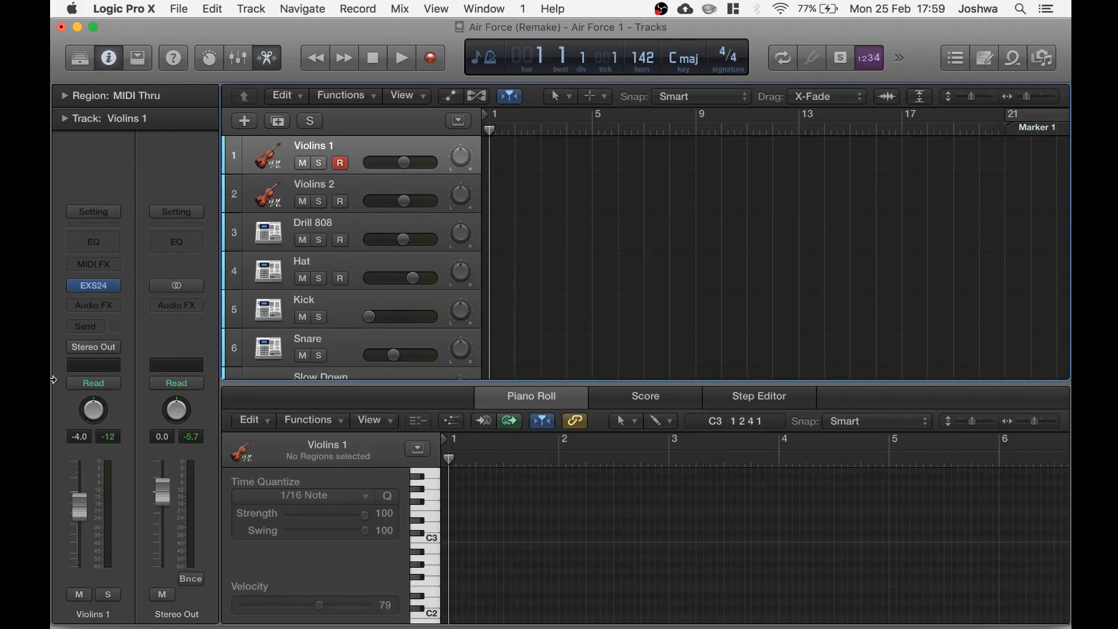
# Open the Violins 1 EXS24 instrument and browse its Factory Orchestral Strings instrument list, then close the plug-in
pyautogui.click(96, 288)
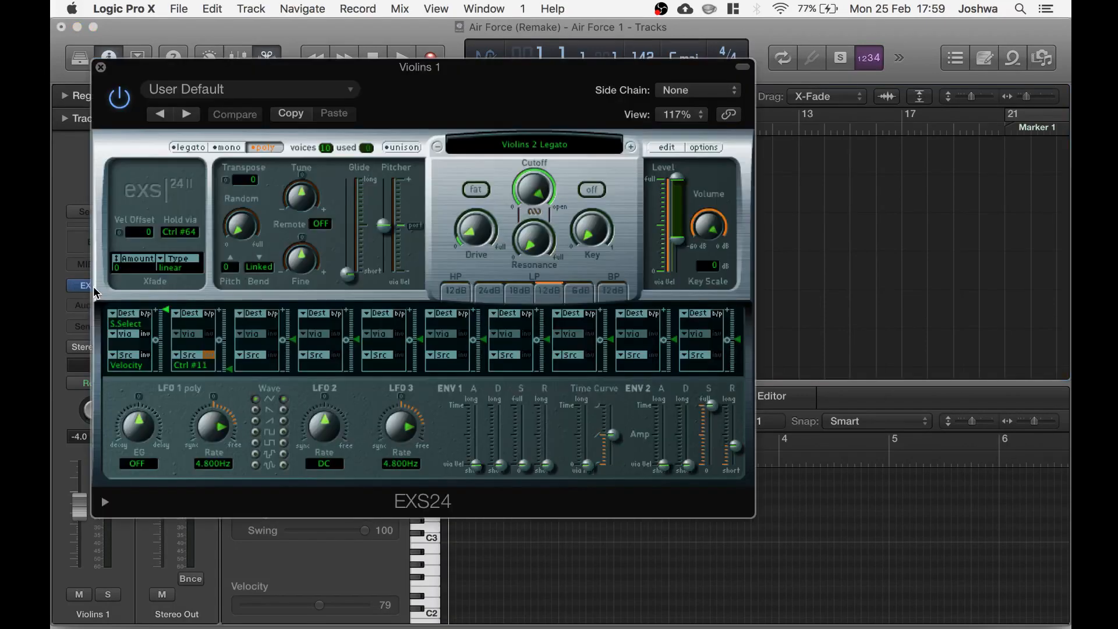
pyautogui.click(545, 147)
pyautogui.moveTo(548, 567)
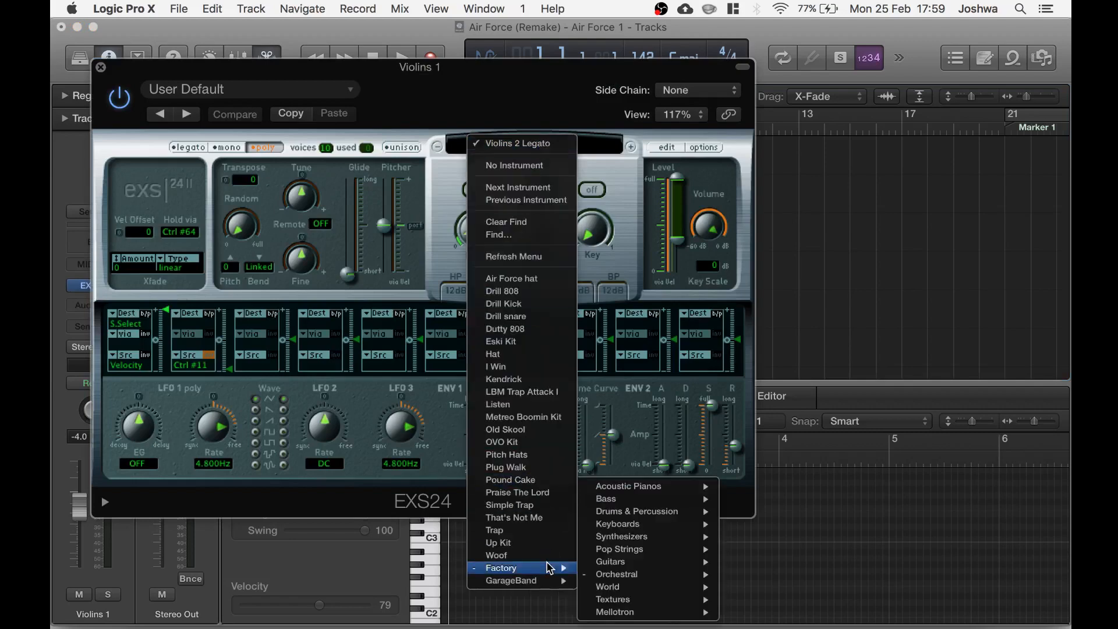
pyautogui.moveTo(628, 589)
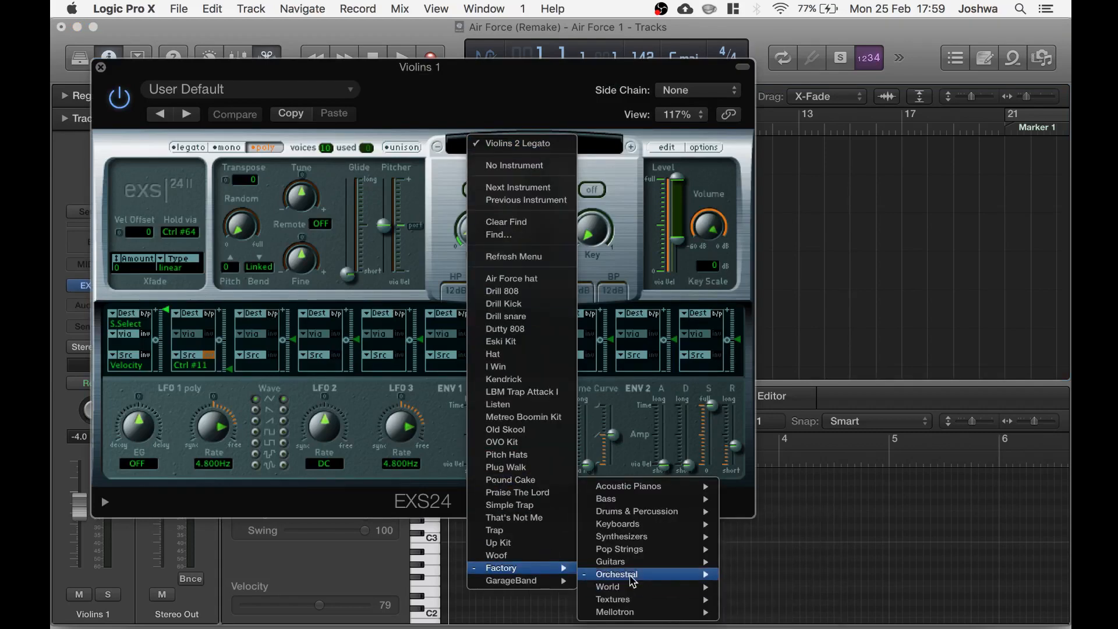
pyautogui.moveTo(762, 615)
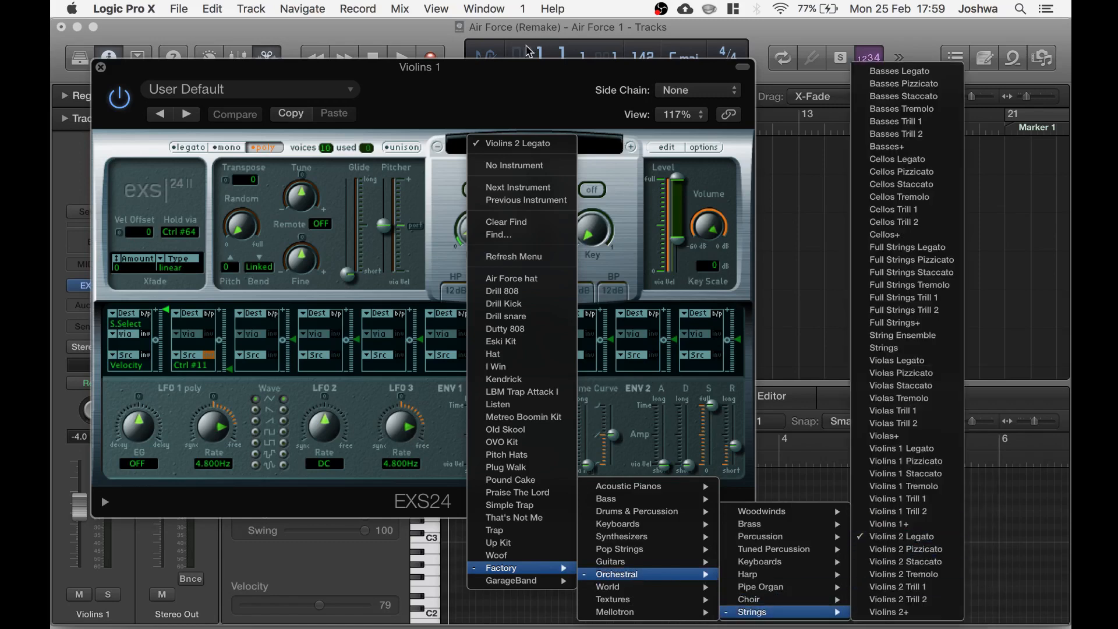
pyautogui.click(501, 80)
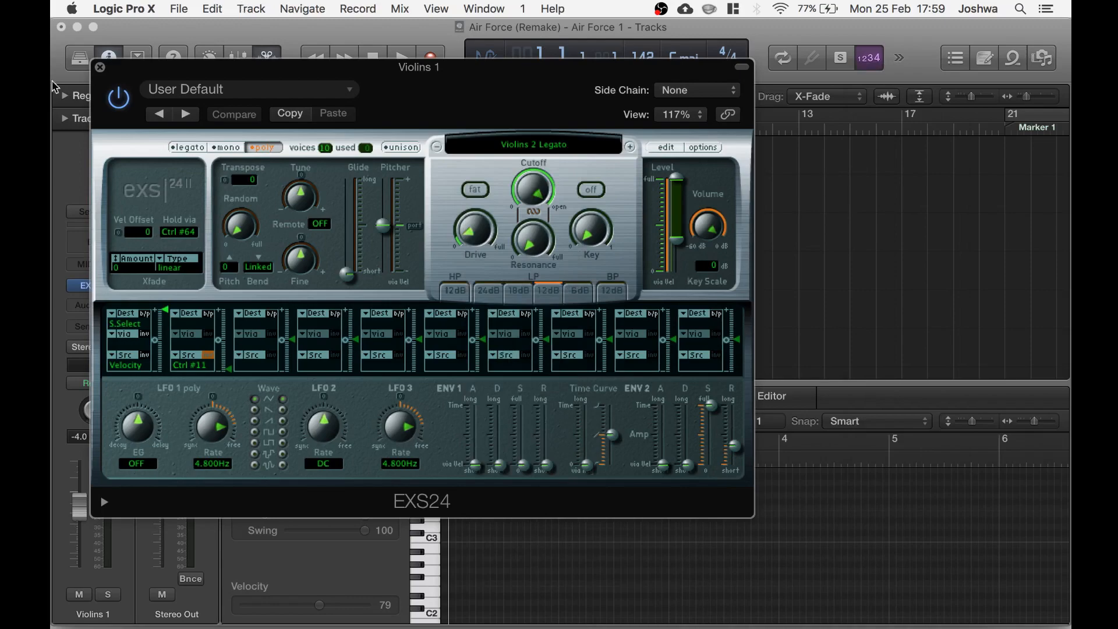
pyautogui.click(100, 68)
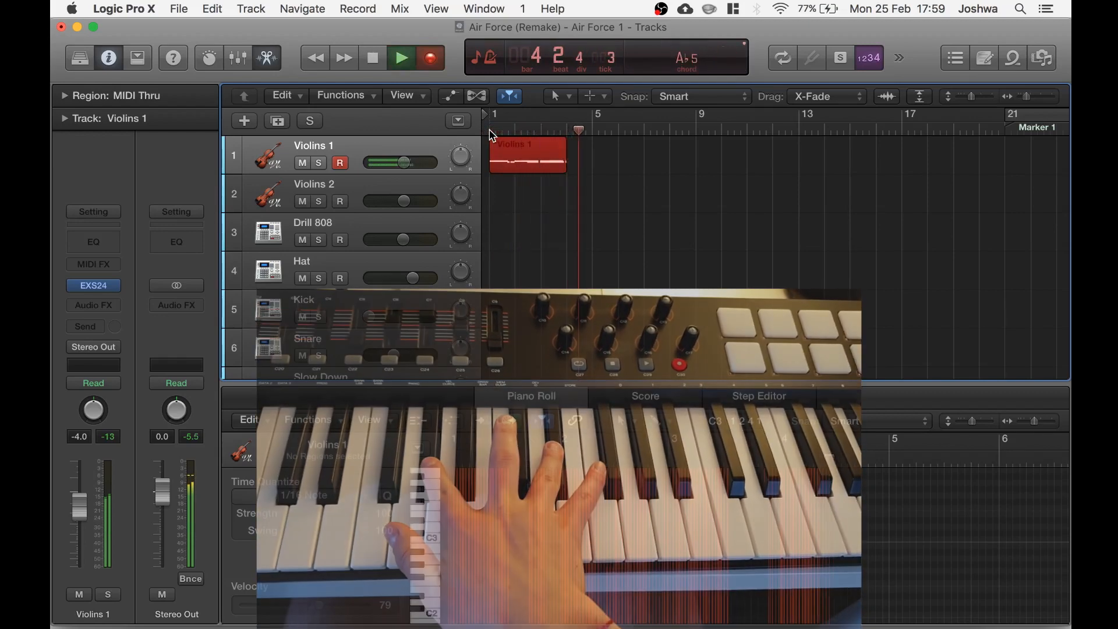
# Record a four-bar melody on the Violins 1 track and open the recorded region in the Piano Roll
pyautogui.press('n')
pyautogui.press('space')
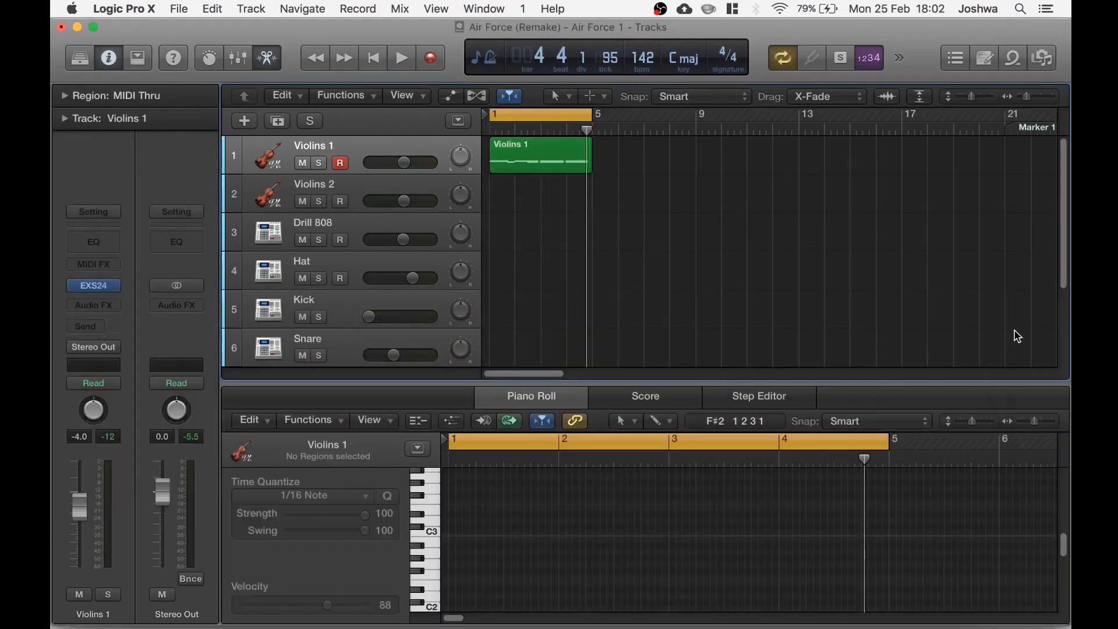
pyautogui.click(527, 173)
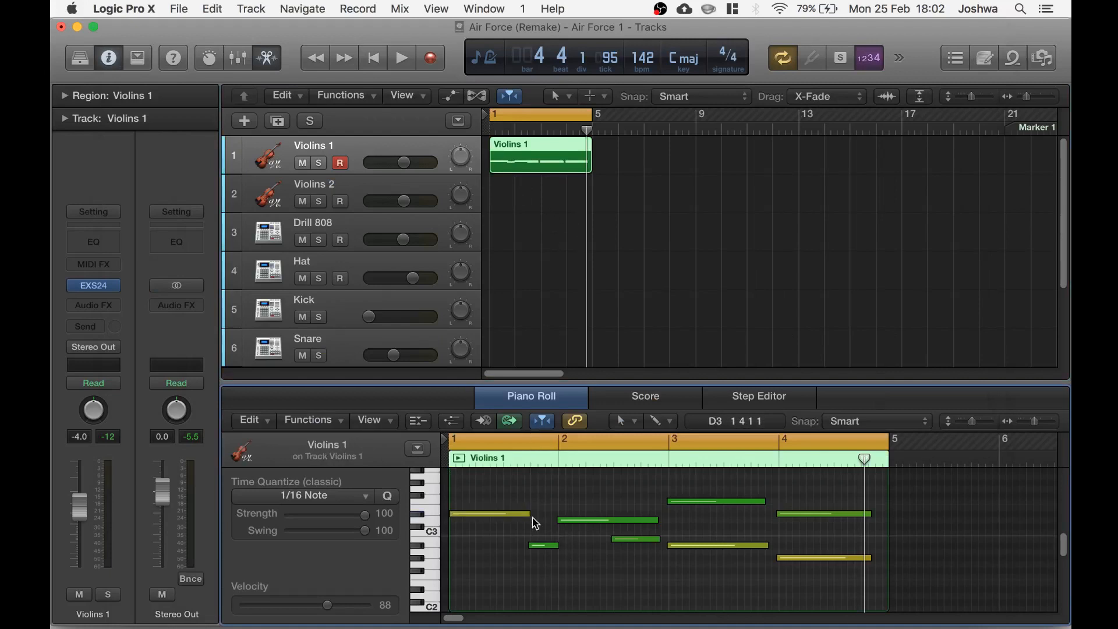
# Lengthen the recorded notes in the Piano Roll so they close the gaps between them
pyautogui.moveTo(528, 514); pyautogui.dragTo(557, 514)
pyautogui.moveTo(654, 518); pyautogui.dragTo(668, 519)
pyautogui.moveTo(770, 503); pyautogui.dragTo(778, 504)
pyautogui.click(854, 512)
pyautogui.moveTo(851, 507); pyautogui.dragTo(865, 563)
pyautogui.moveTo(868, 512); pyautogui.dragTo(880, 512)
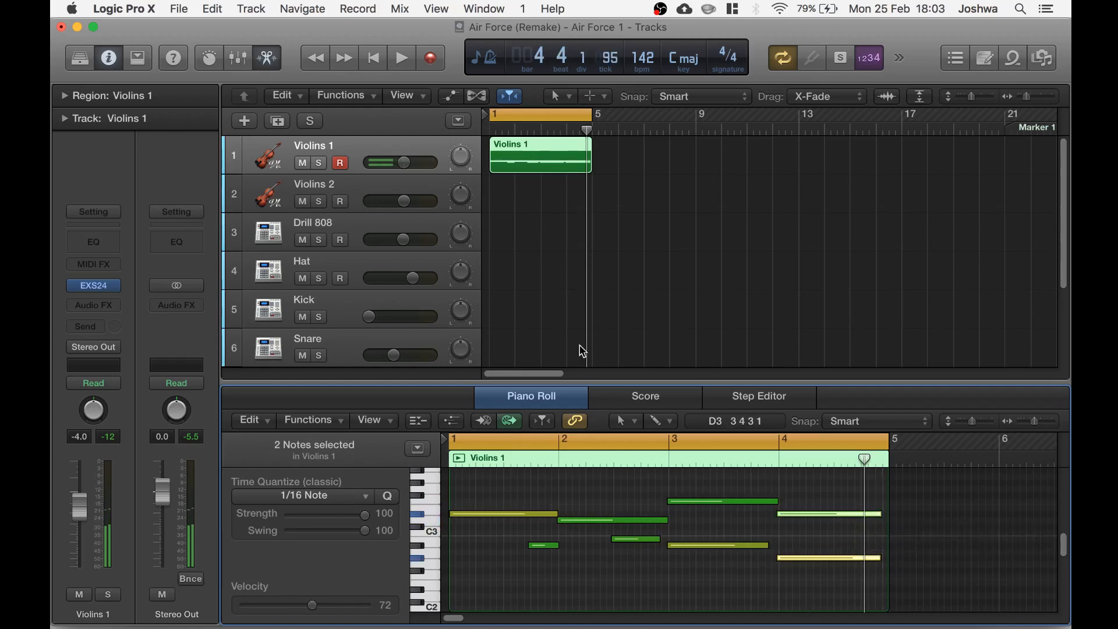
# Play back the edited melody and deselect the notes
pyautogui.press('space')
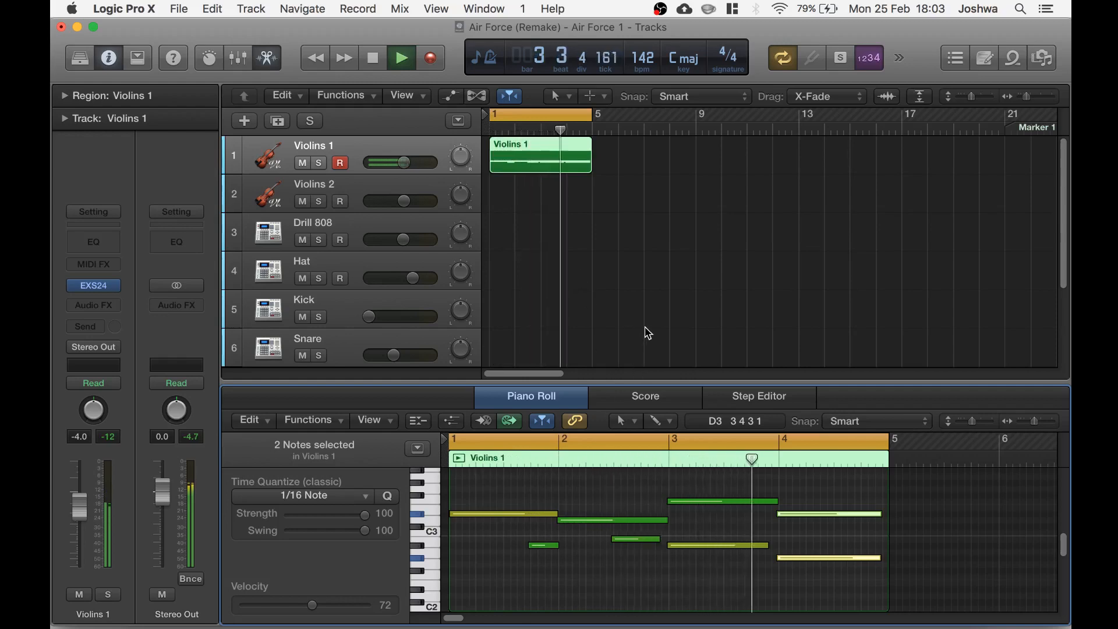
pyautogui.click(740, 588)
pyautogui.press('space')
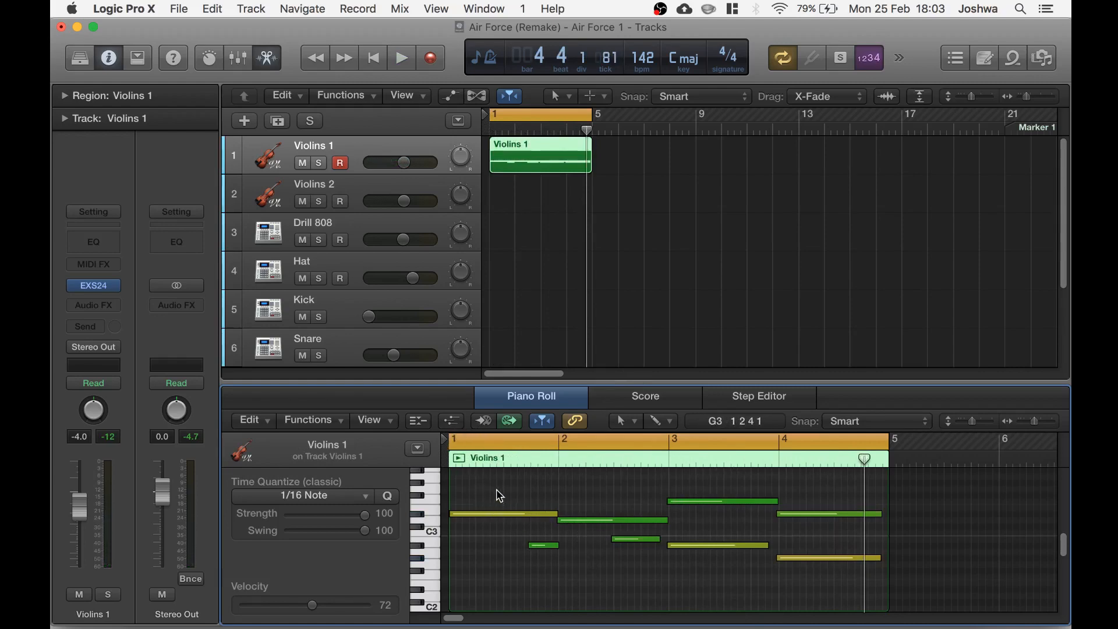
# Show the Note Velocity lane and set all note velocities to about 100, then play the result
pyautogui.click(452, 421)
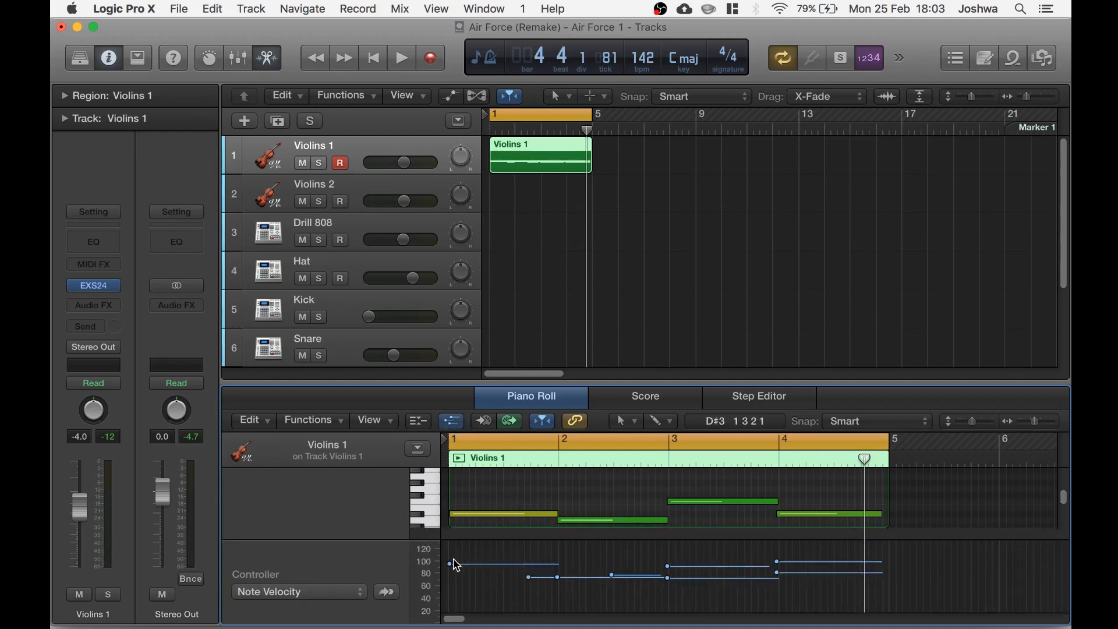
pyautogui.moveTo(447, 567)
pyautogui.moveTo(449, 564); pyautogui.dragTo(891, 557)
pyautogui.moveTo(453, 559); pyautogui.dragTo(919, 559)
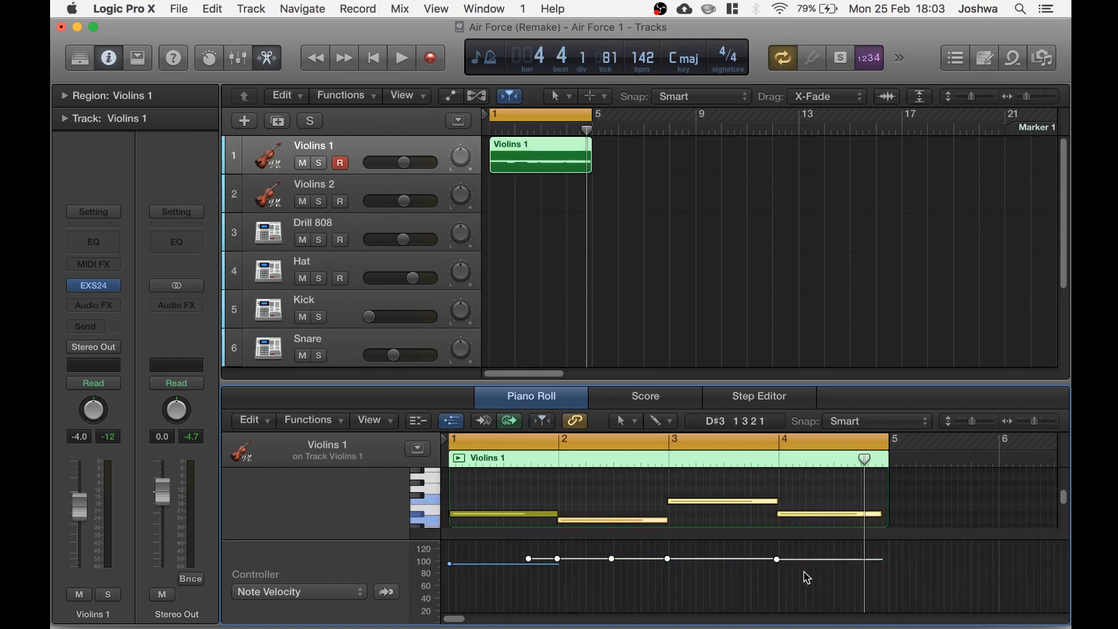
pyautogui.press('space')
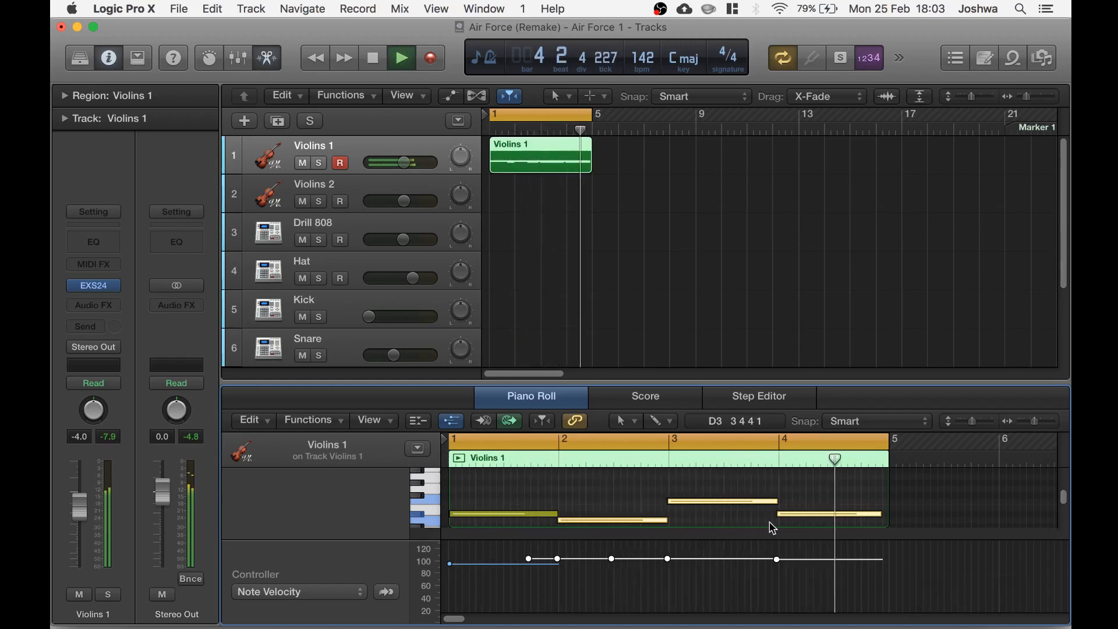
pyautogui.press('space')
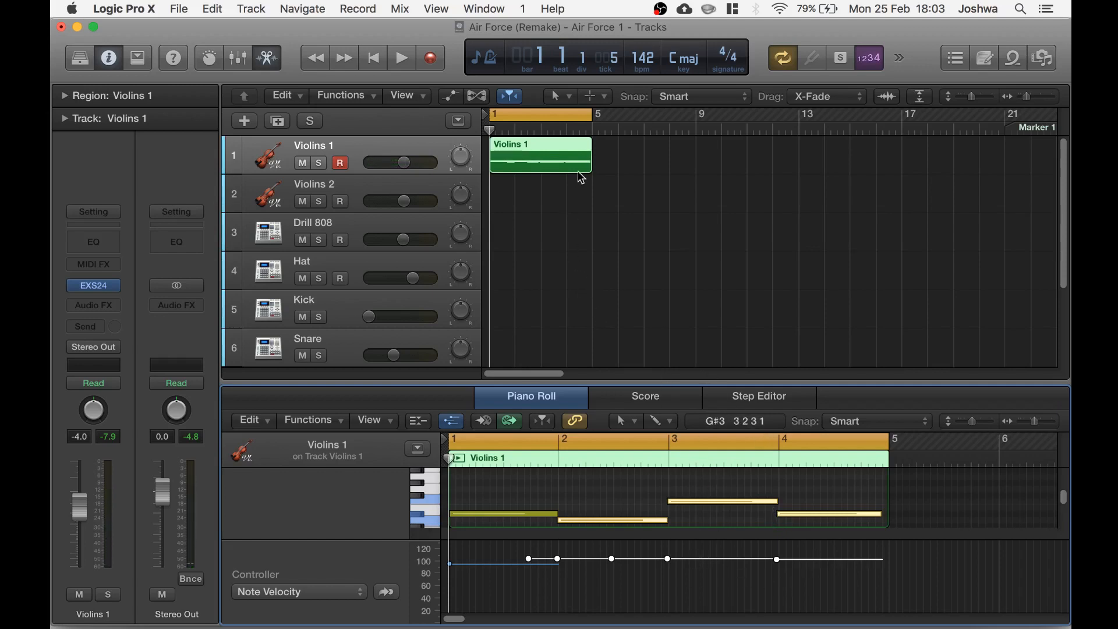
# Select the Violins 1 region and paste copies of it from bar 5 onward
pyautogui.click(555, 167)
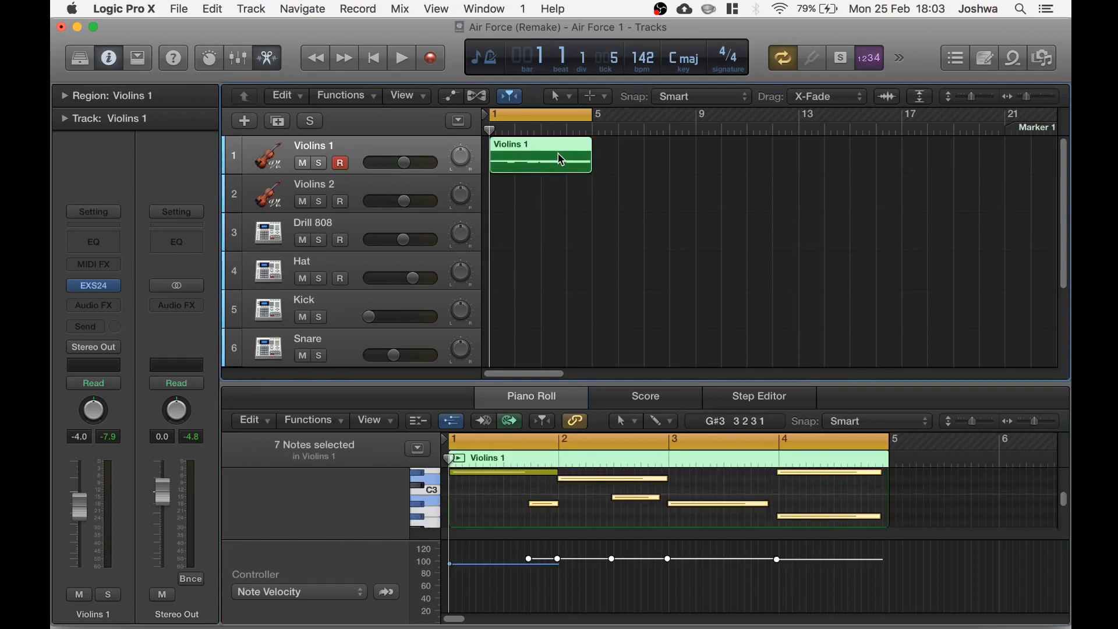
pyautogui.click(584, 132)
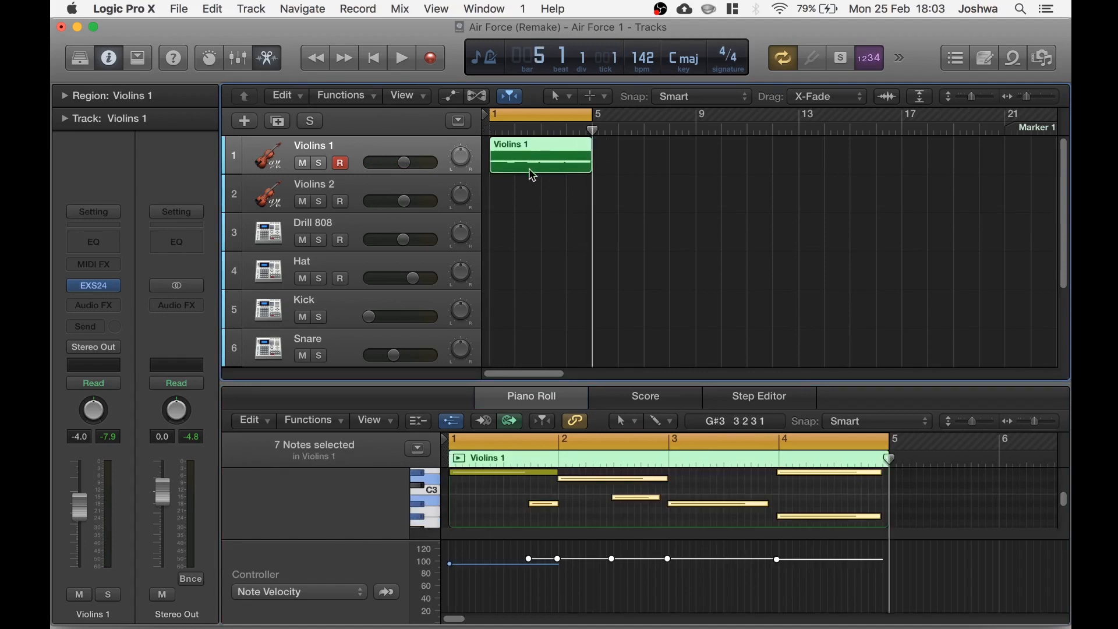
pyautogui.press('super+v')
pyautogui.press('super+v')
pyautogui.press('super+v')
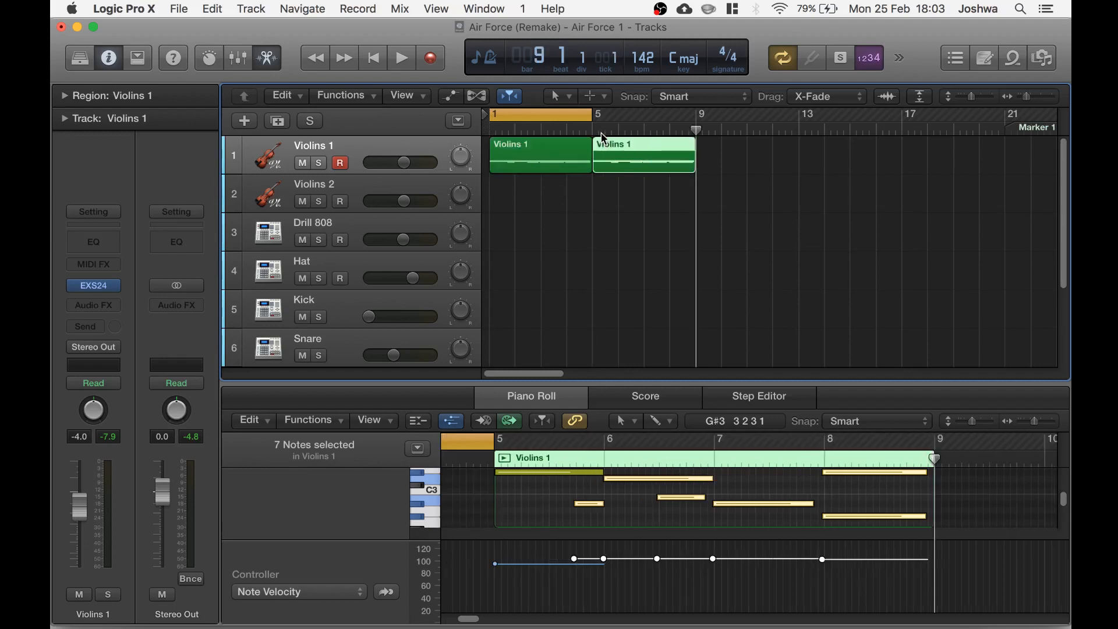
# Select all the Violins 1 regions and join them into one region spanning bars 1 to 17
pyautogui.moveTo(583, 220); pyautogui.dragTo(830, 148)
pyautogui.rightClick(830, 149)
pyautogui.click(853, 170)
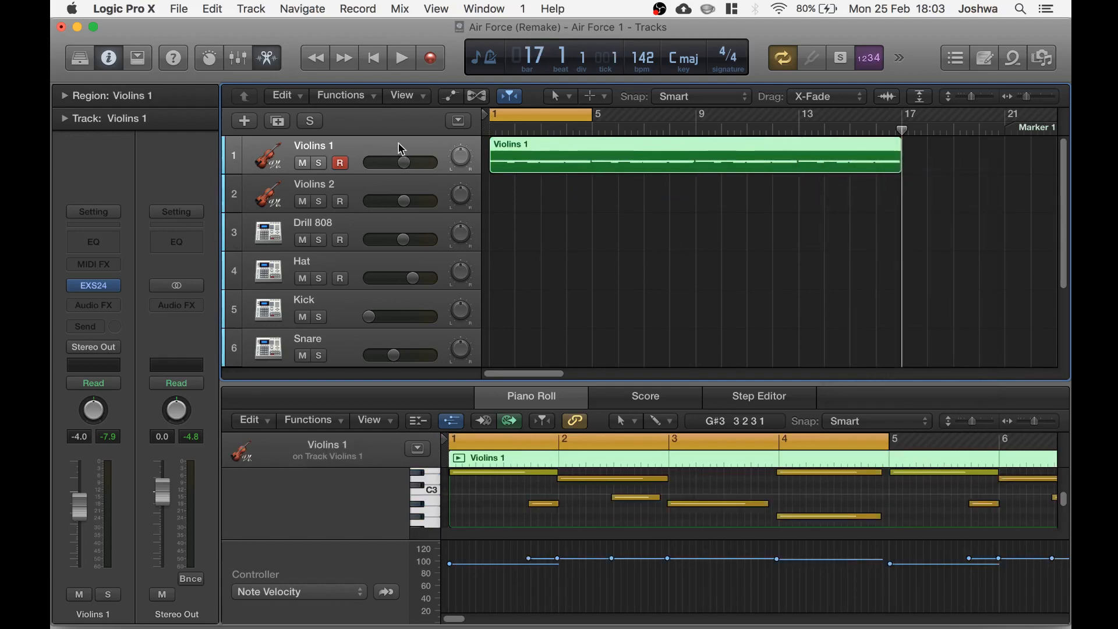
# Turn off cycle and insert a Space Designer stereo reverb on the Violins 1 channel's audio effects
pyautogui.click(567, 118)
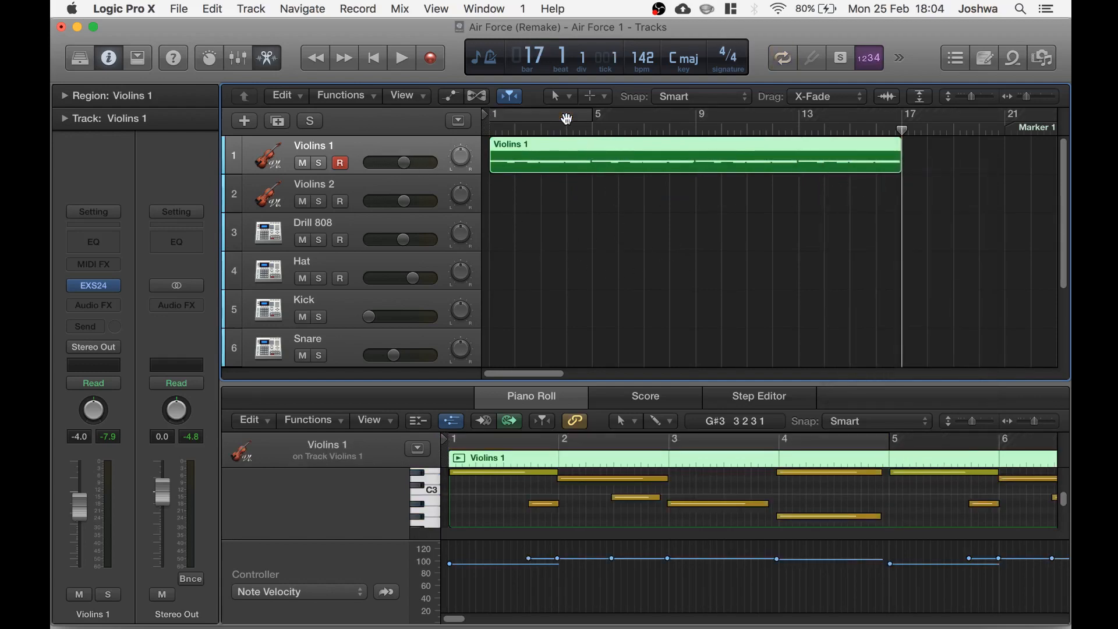
pyautogui.click(357, 146)
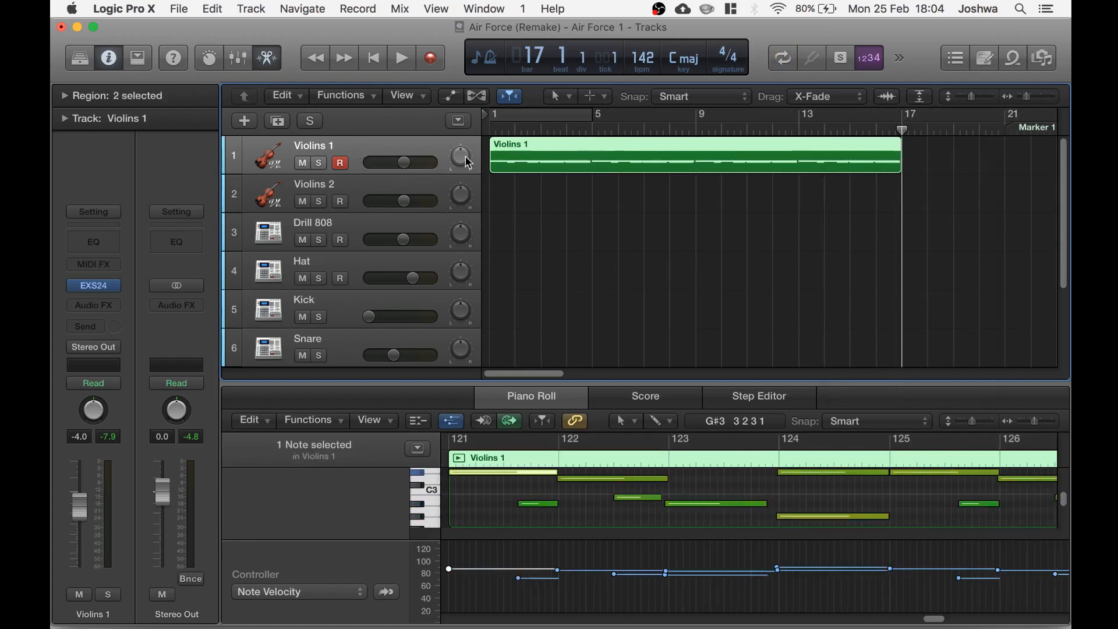
pyautogui.click(103, 306)
pyautogui.moveTo(124, 449)
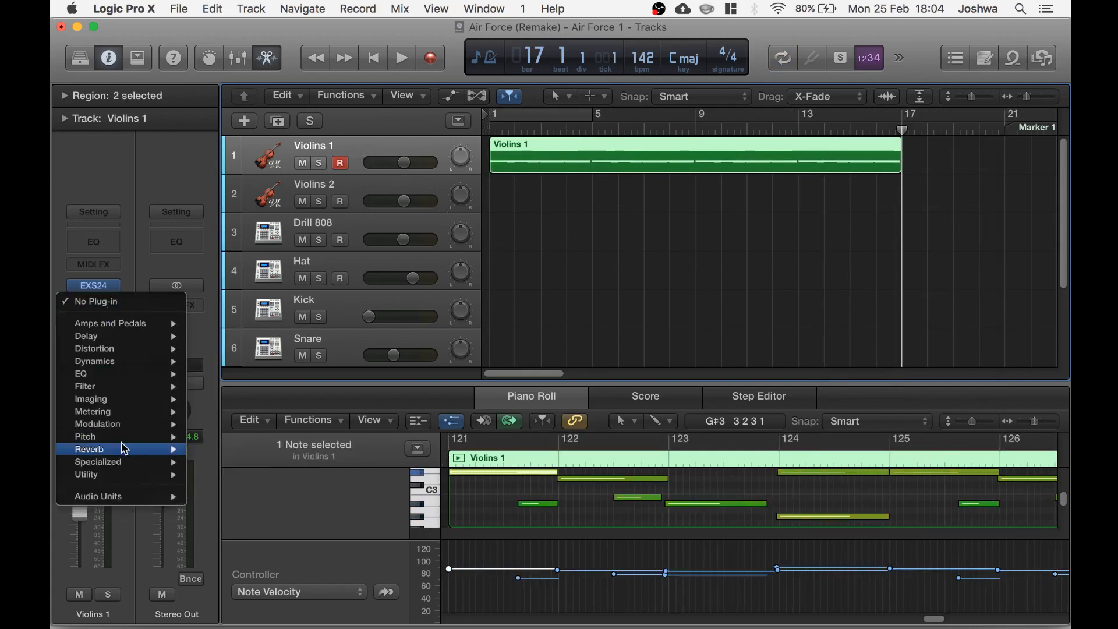
pyautogui.moveTo(260, 487)
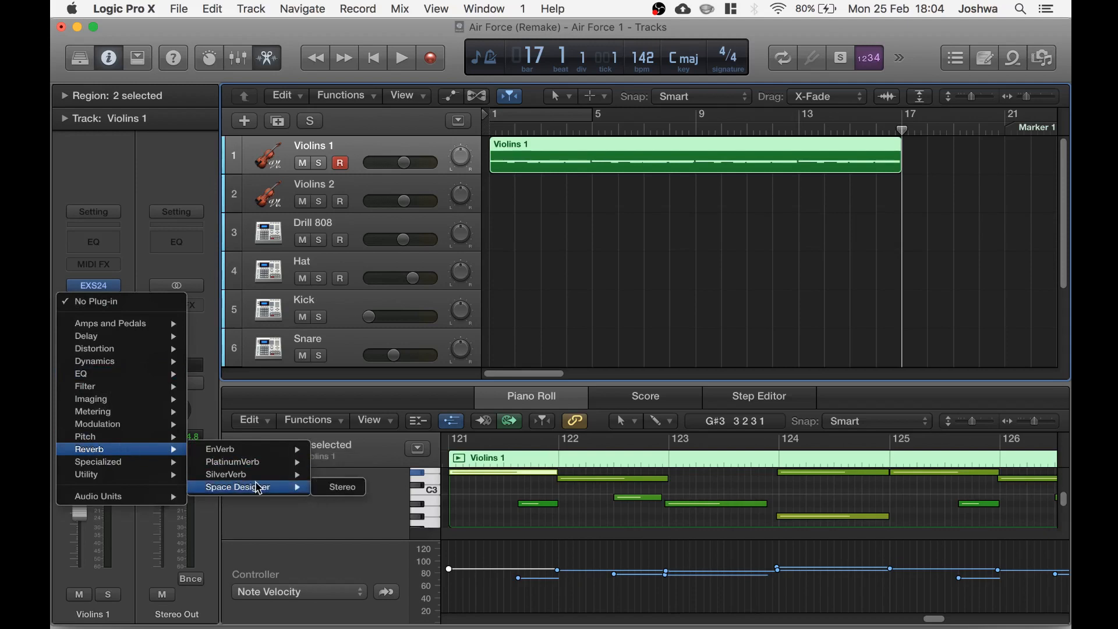
pyautogui.click(341, 491)
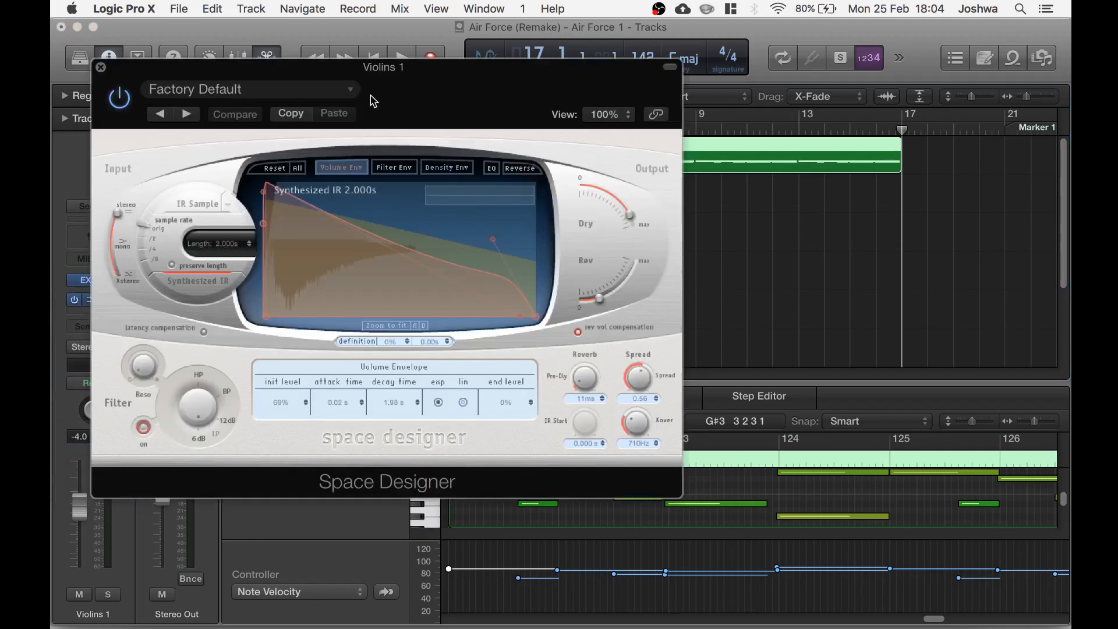
# Load the 04.7s Prison Main Floor preset from Large Spaces Halls and lower the reverb level
pyautogui.click(297, 110)
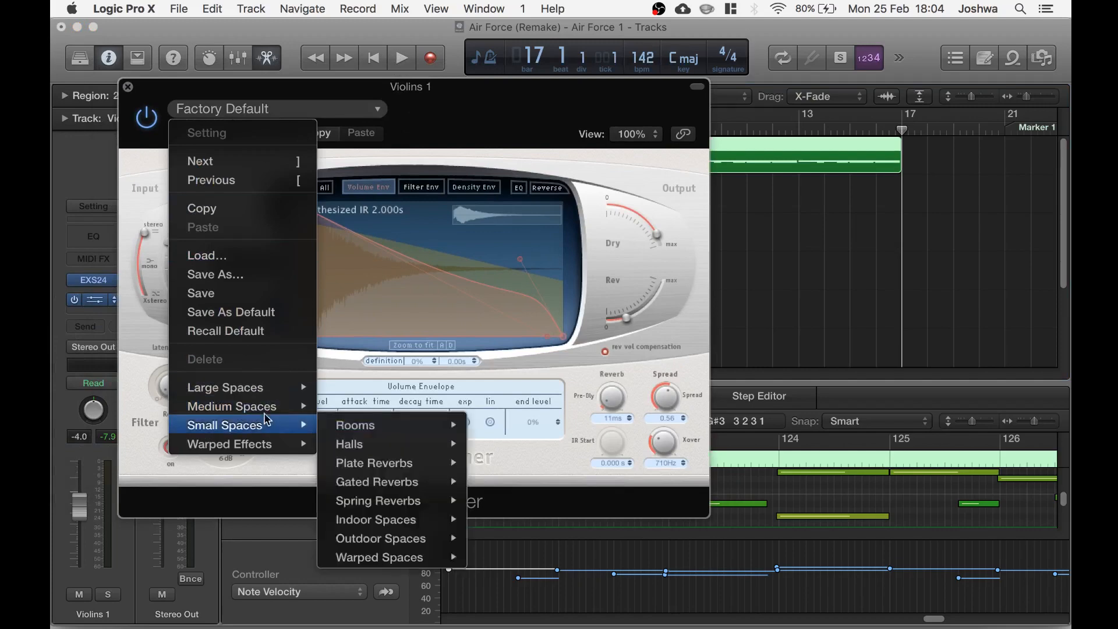
pyautogui.moveTo(273, 387)
pyautogui.moveTo(373, 406)
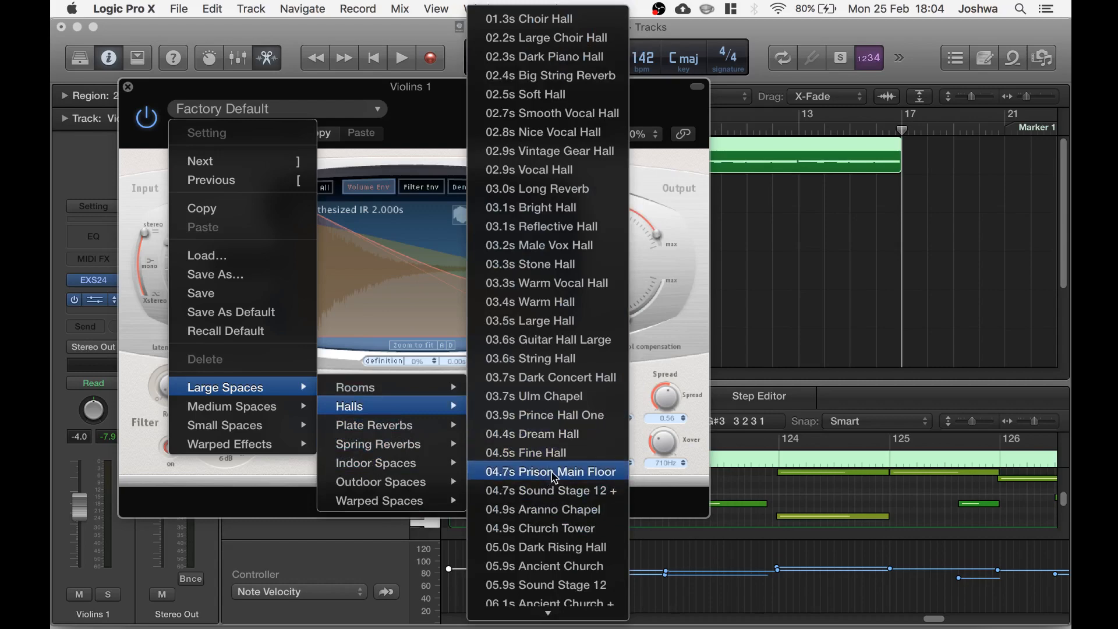
pyautogui.click(536, 471)
pyautogui.moveTo(646, 317); pyautogui.dragTo(651, 348)
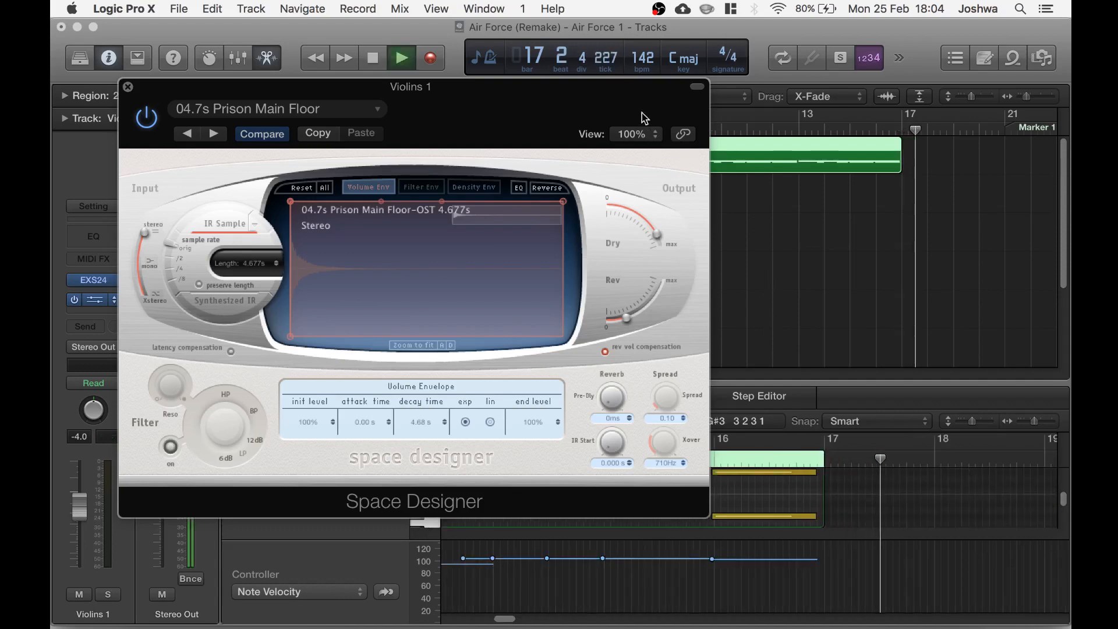
# Play back the violin part with the reverb, then close the Space Designer window
pyautogui.moveTo(613, 100); pyautogui.dragTo(628, 194)
pyautogui.moveTo(582, 113); pyautogui.dragTo(493, 113)
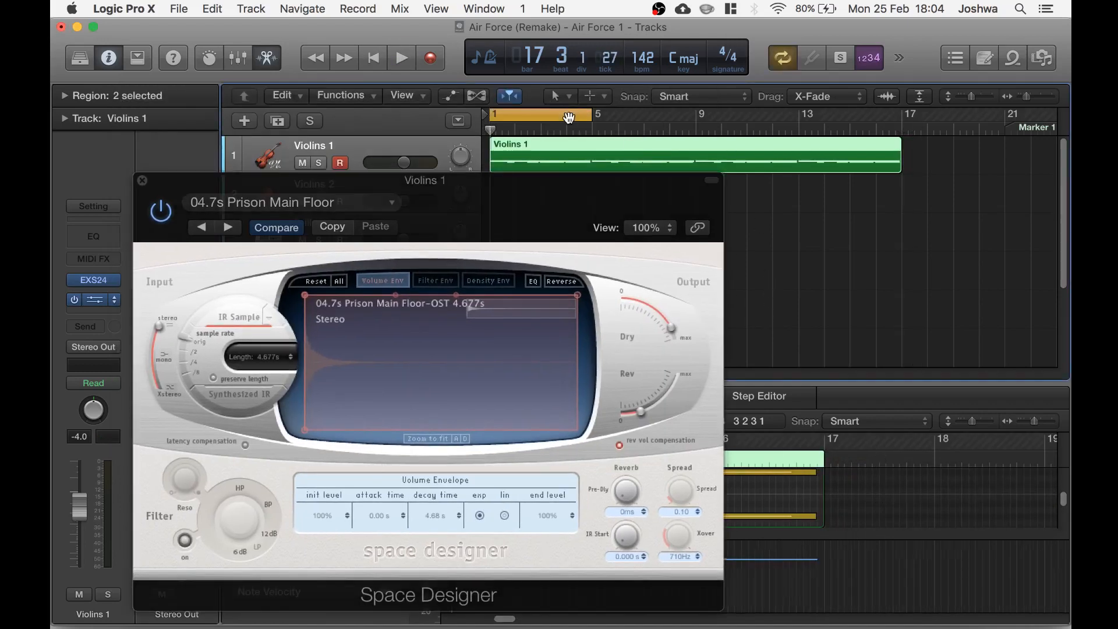
pyautogui.press('space')
pyautogui.moveTo(585, 192); pyautogui.dragTo(644, 201)
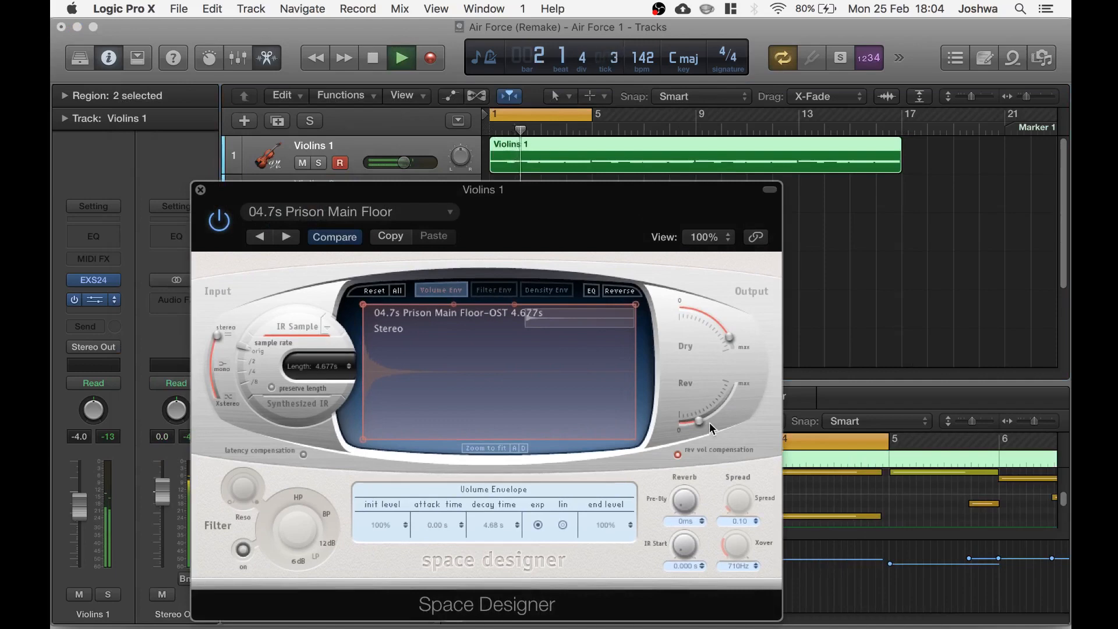
pyautogui.moveTo(701, 429)
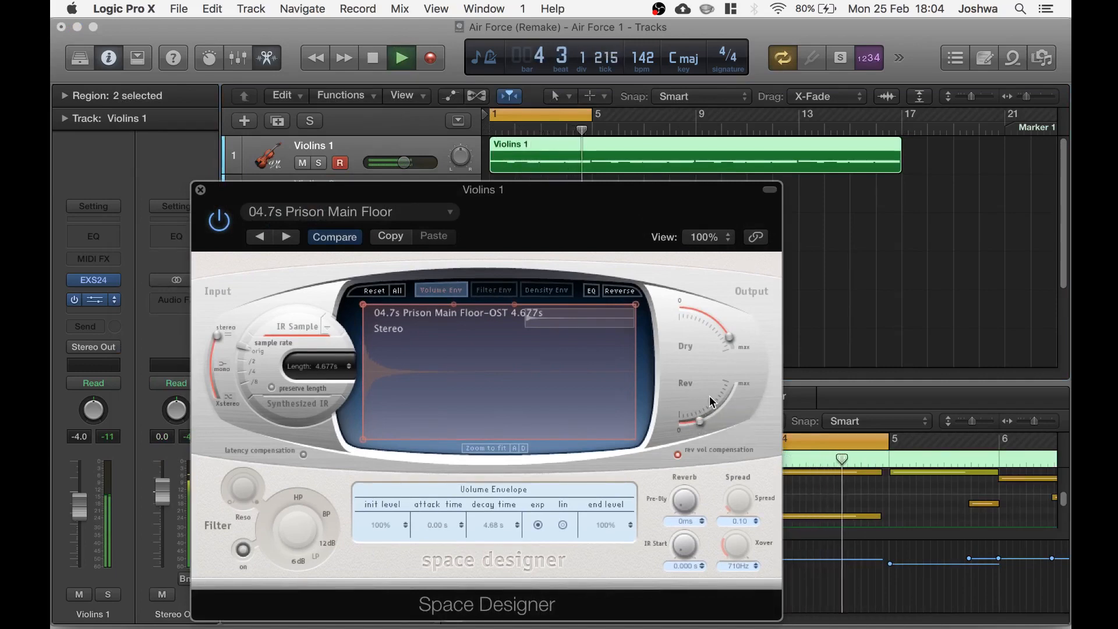
pyautogui.press('space')
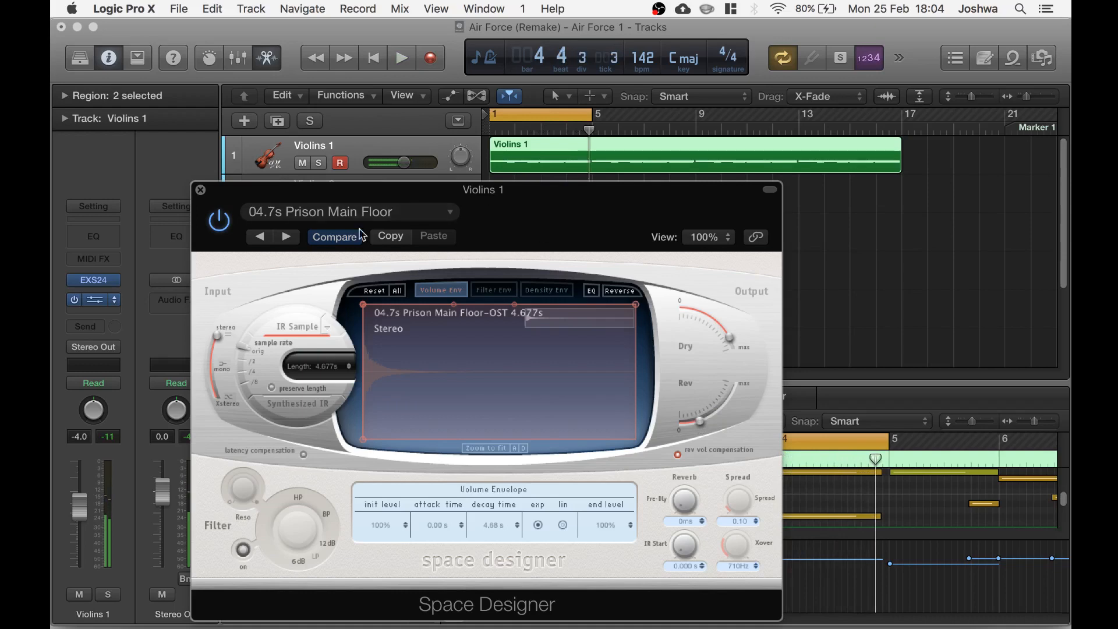
pyautogui.moveTo(472, 203); pyautogui.dragTo(483, 196)
pyautogui.click(212, 184)
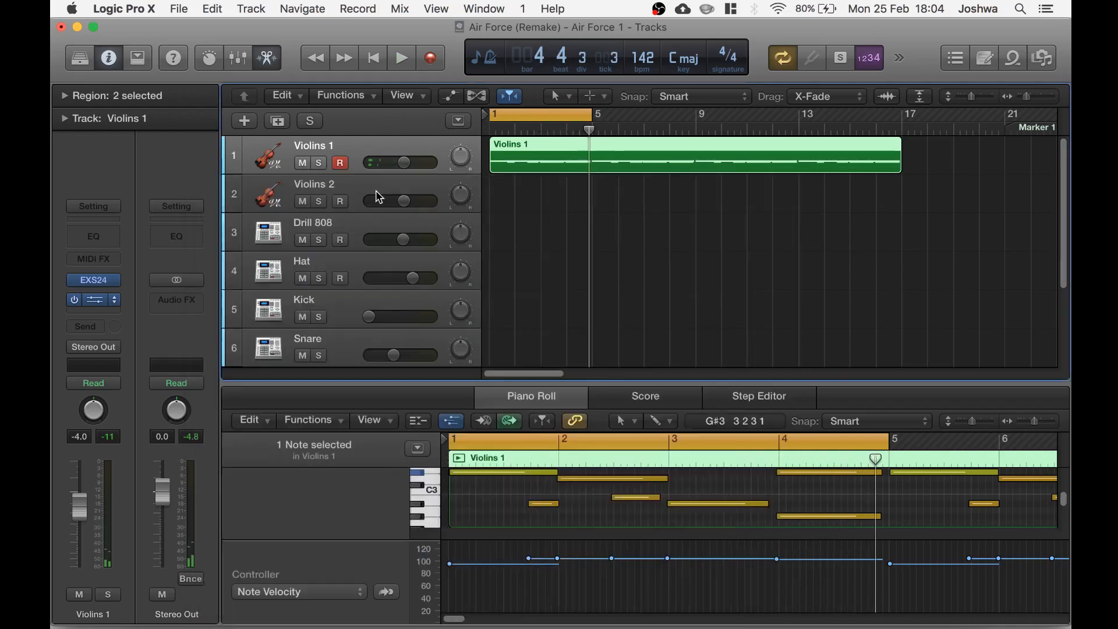
# Turn off cycle and set the Violins 1 channel's automation mode to Touch
pyautogui.press('c')
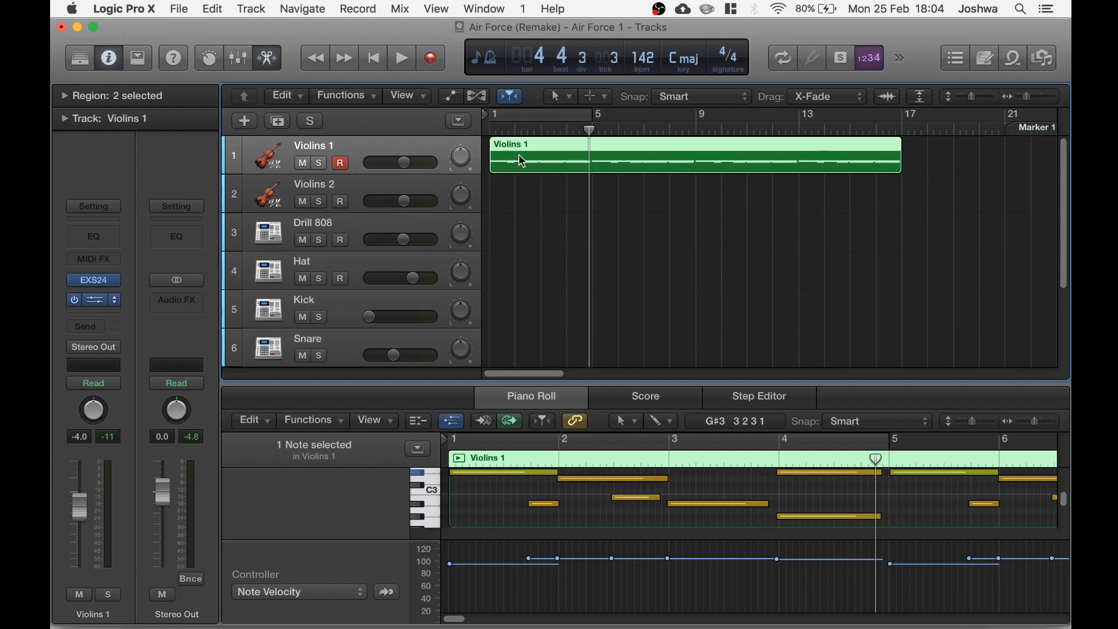
pyautogui.click(117, 390)
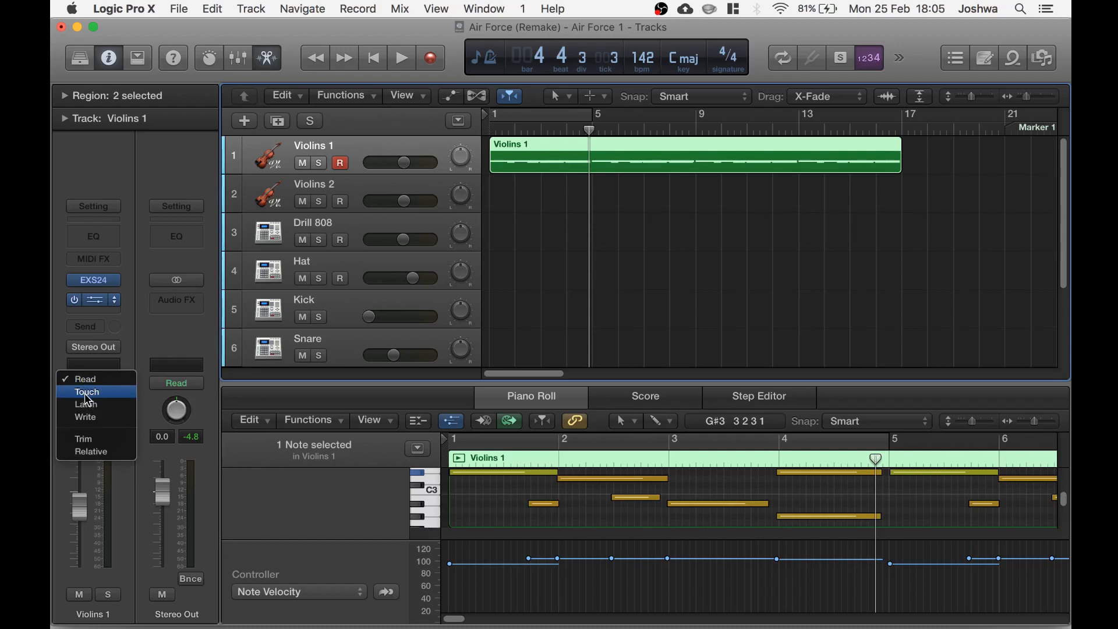
pyautogui.click(96, 395)
# Insert a Channel EQ on the Violins 1 channel and enable the high-cut band, lowering it to about 2400 Hz
pyautogui.click(106, 238)
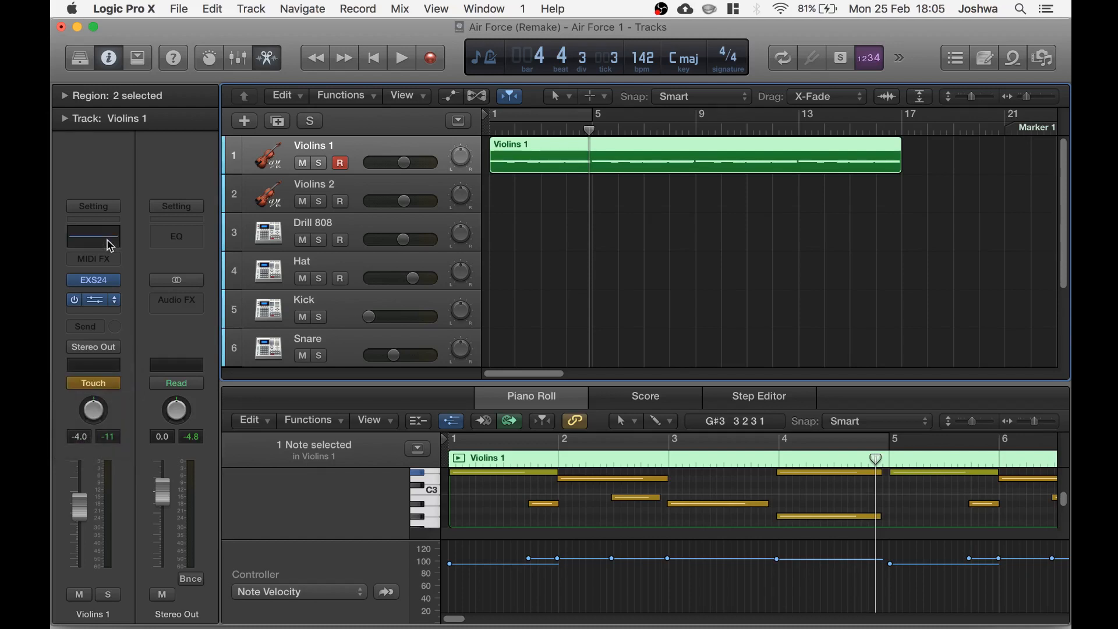
pyautogui.moveTo(434, 70); pyautogui.dragTo(594, 209)
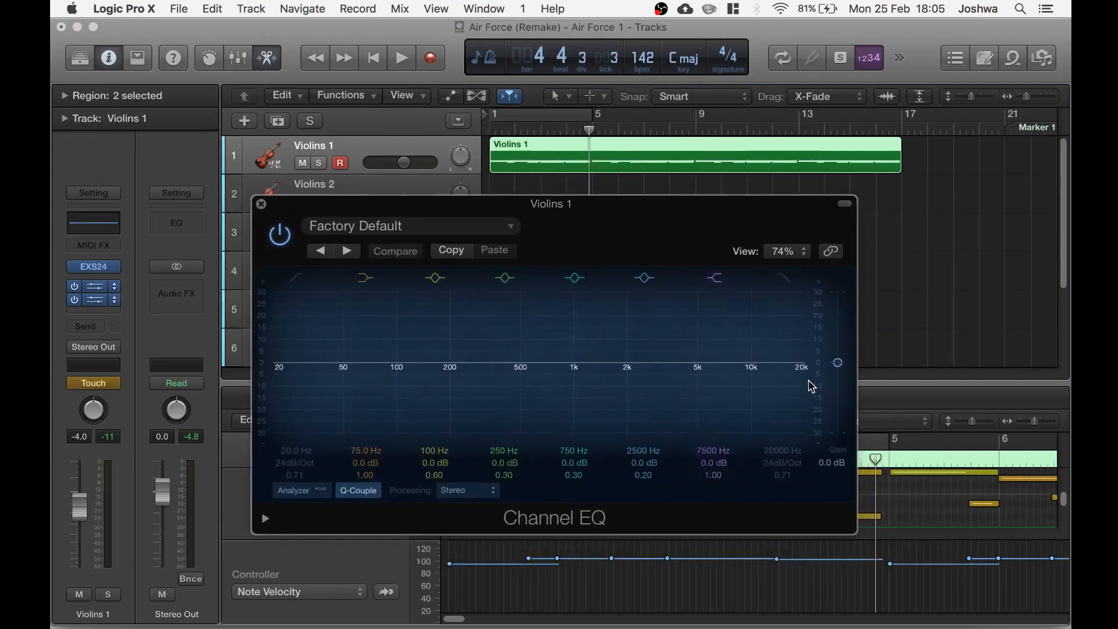
pyautogui.click(783, 278)
pyautogui.moveTo(803, 369); pyautogui.dragTo(628, 367)
# Play from the start and sweep the high-cut frequency up to about 15400 Hz to record a filter-sweep automation
pyautogui.moveTo(614, 226); pyautogui.dragTo(594, 275)
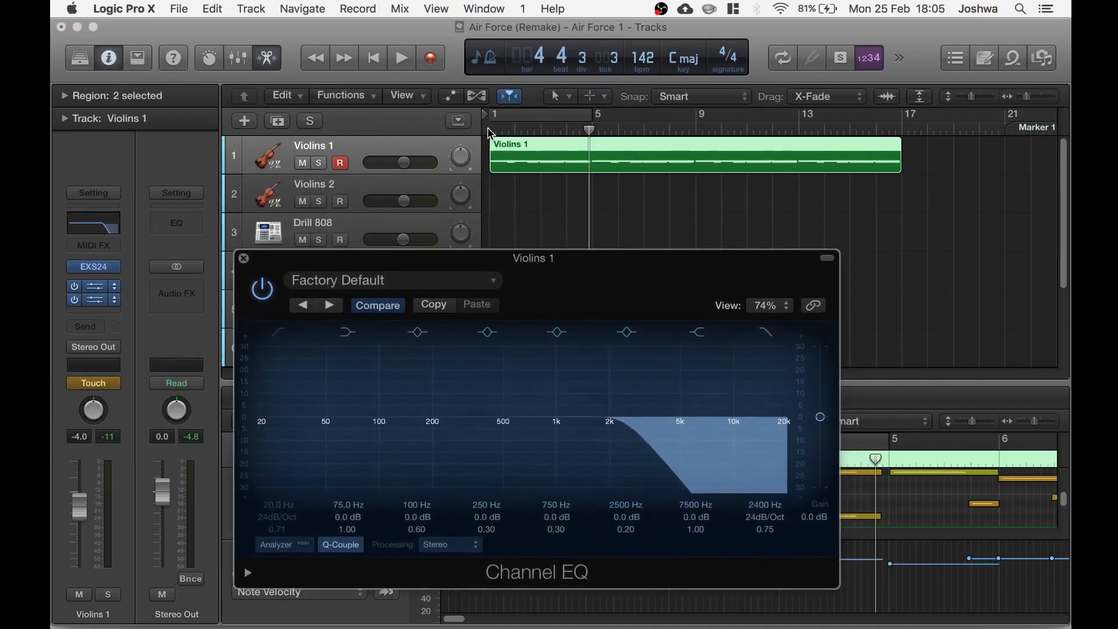
pyautogui.click(491, 132)
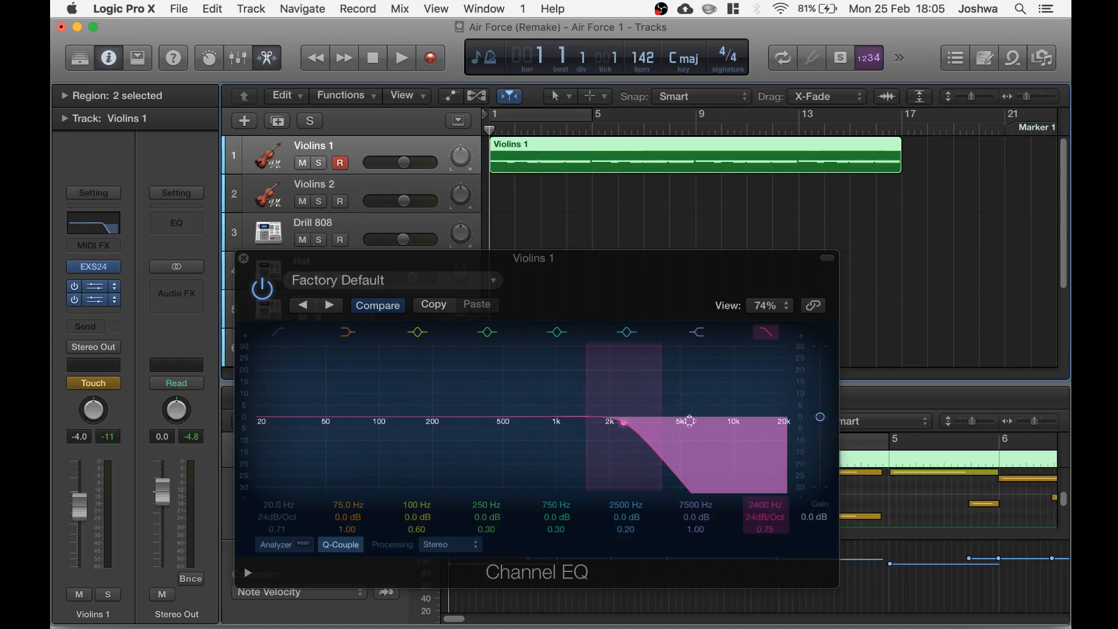
pyautogui.moveTo(625, 275); pyautogui.dragTo(603, 283)
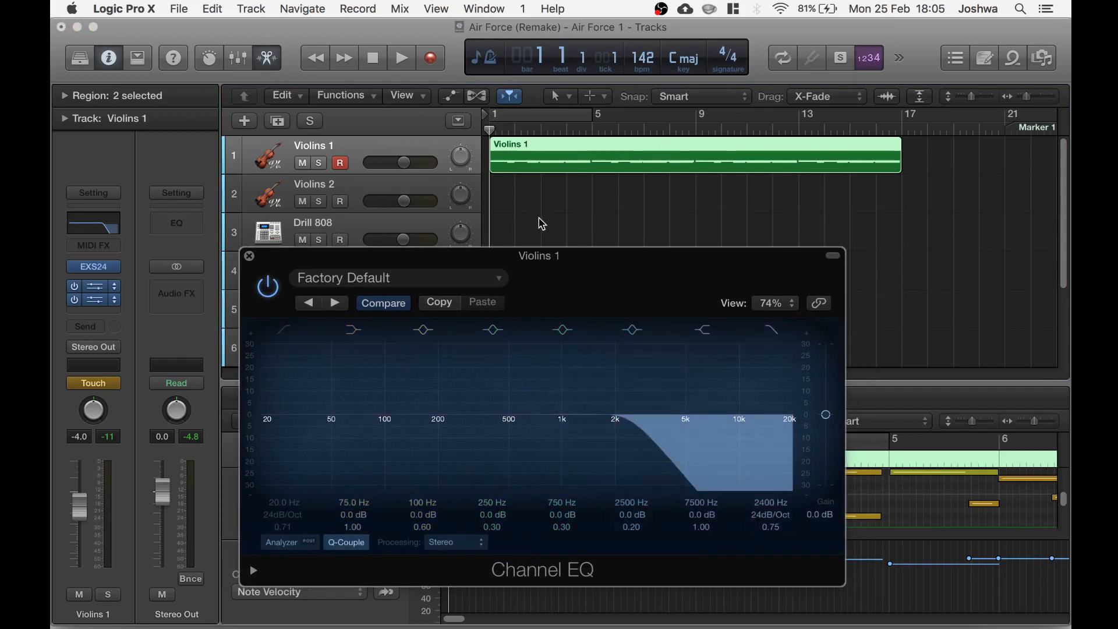
pyautogui.press('space')
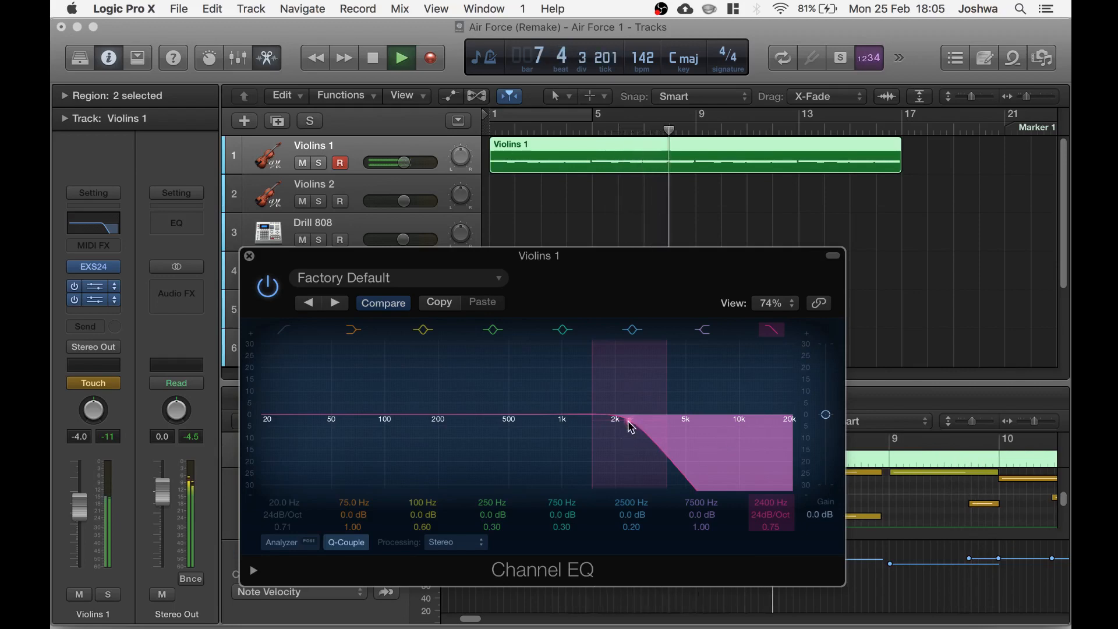
pyautogui.moveTo(631, 428); pyautogui.dragTo(786, 431)
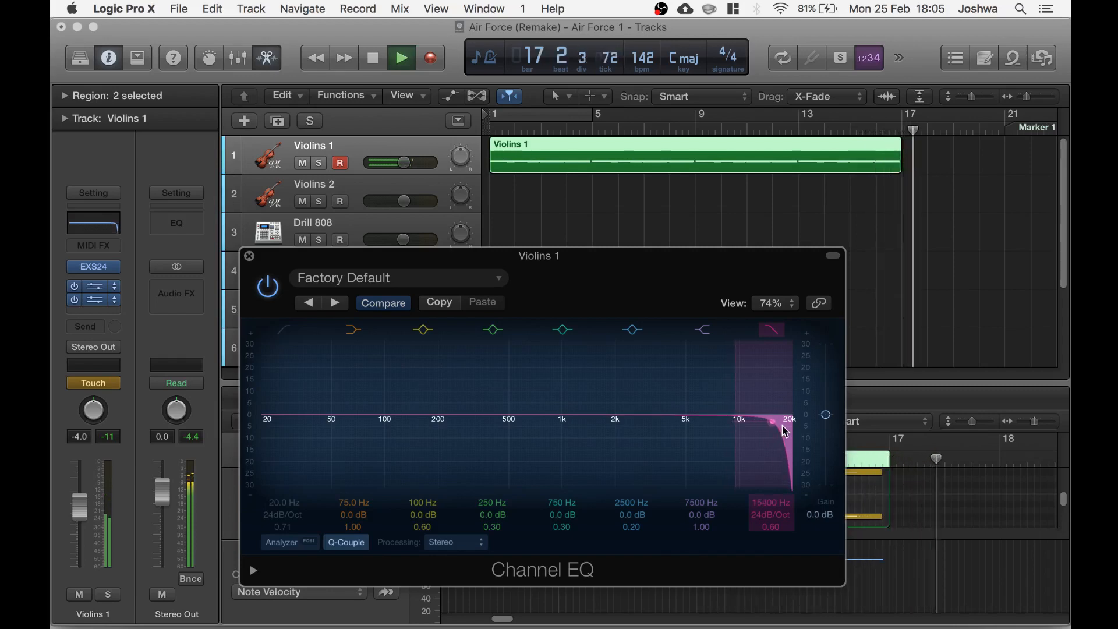
pyautogui.press('space')
# Play back the violin part from bar 9 to hear the automated high-cut sweep
pyautogui.moveTo(600, 281); pyautogui.dragTo(661, 275)
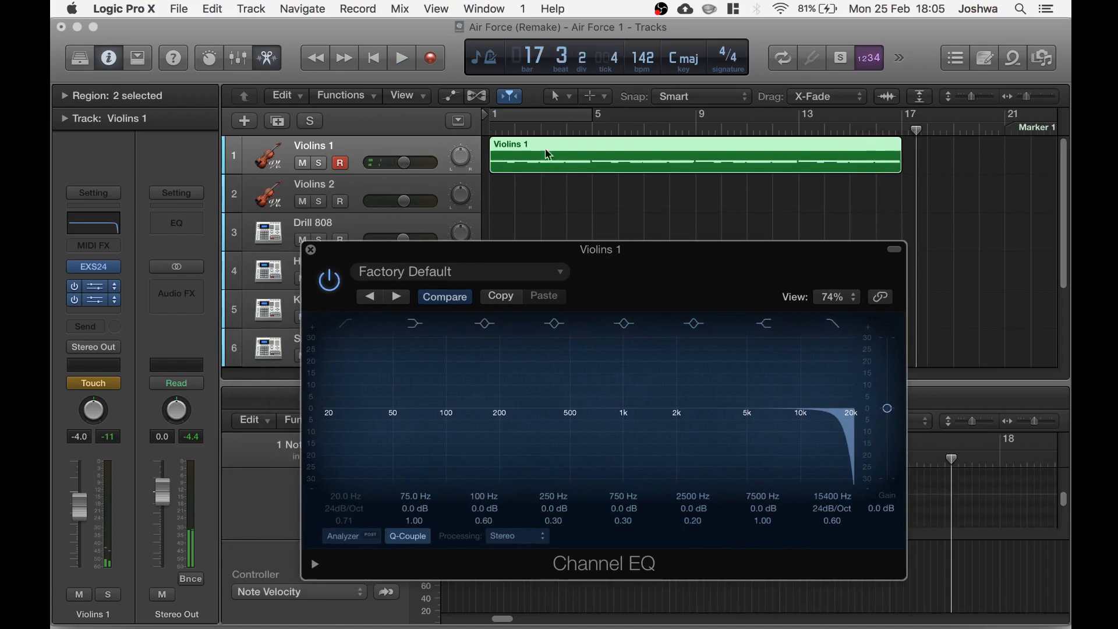
pyautogui.click(687, 128)
pyautogui.moveTo(668, 263); pyautogui.dragTo(676, 256)
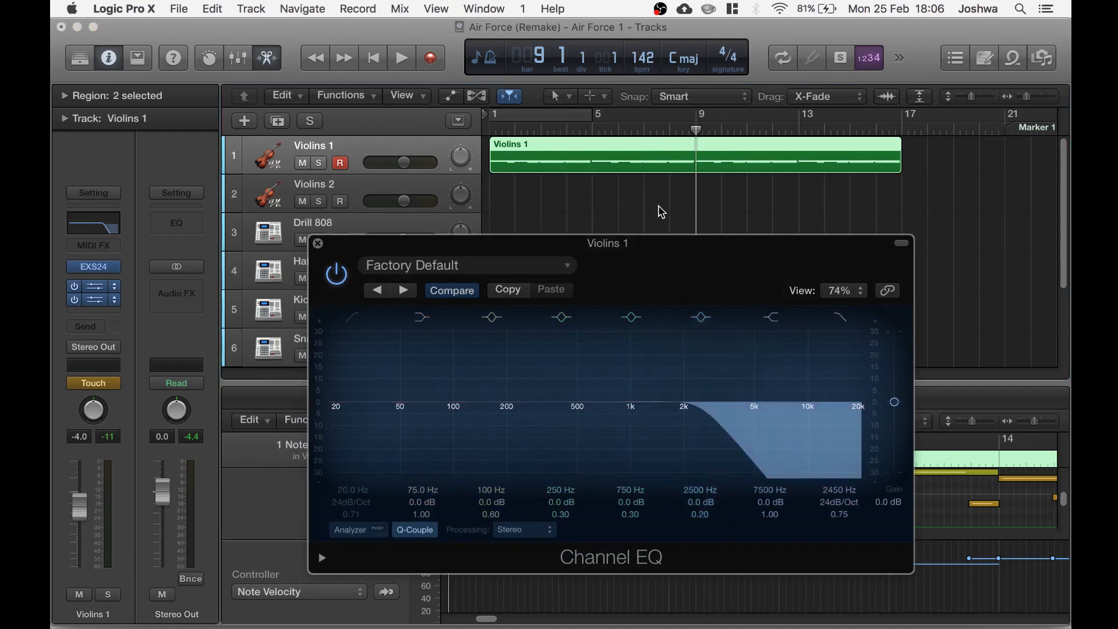
pyautogui.press('space')
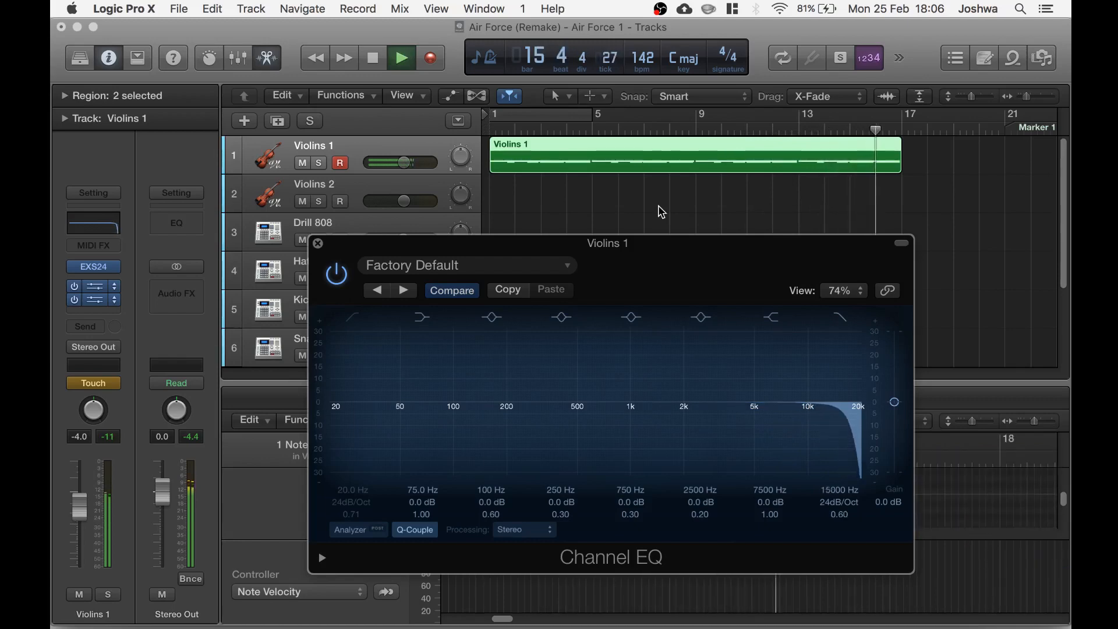
pyautogui.press('space')
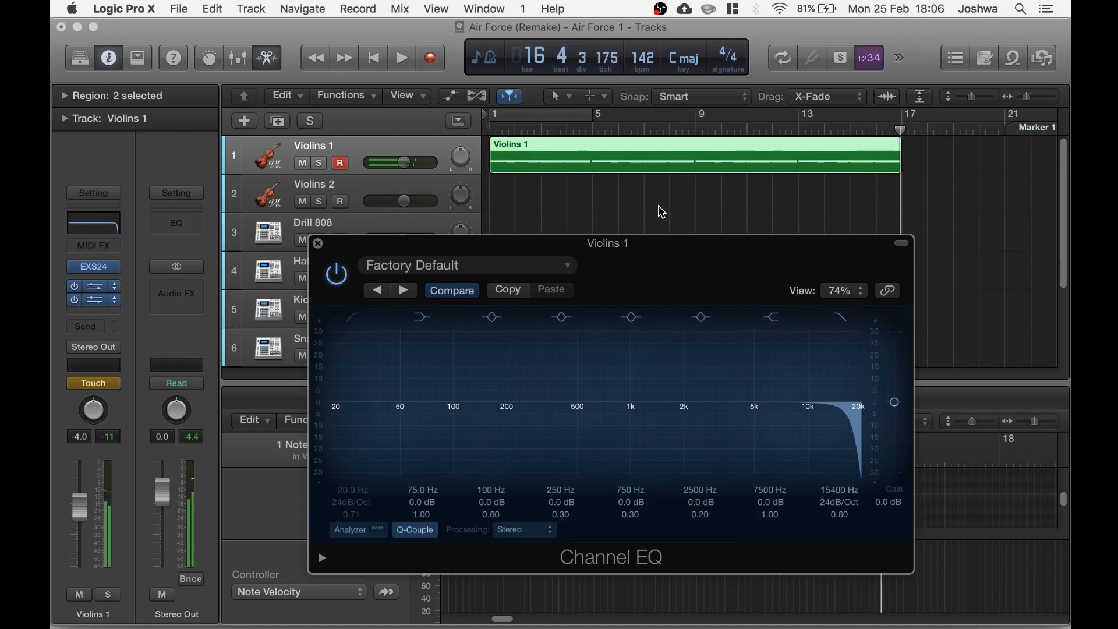
# Record a new violin part on the Violins 2 track starting at bar 21
pyautogui.moveTo(665, 248); pyautogui.dragTo(685, 235)
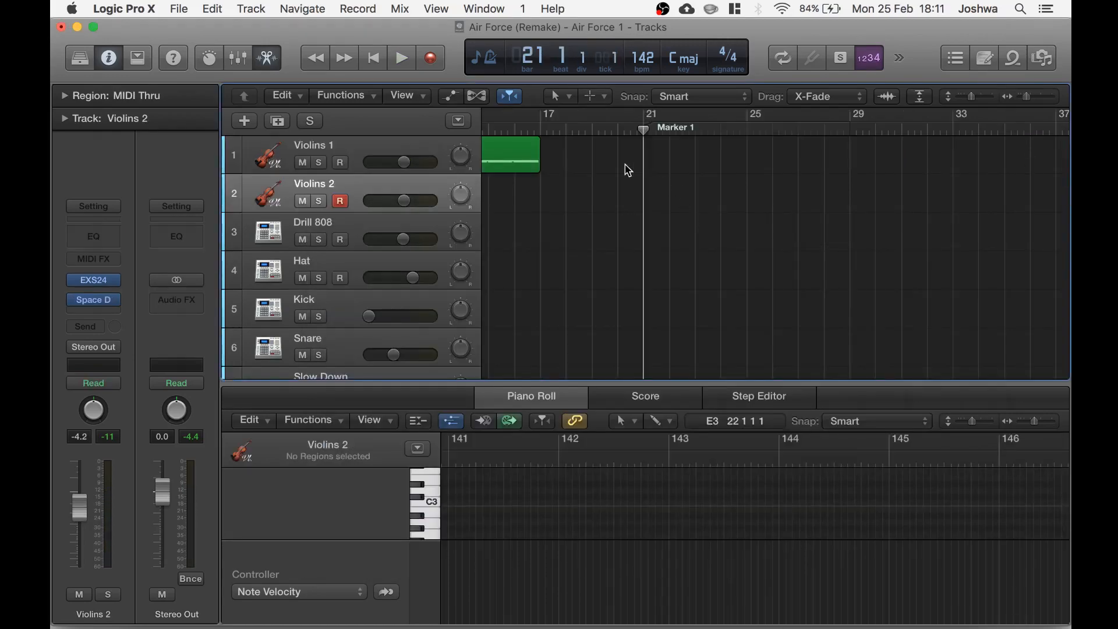
pyautogui.hscroll(-5, 629, 170)
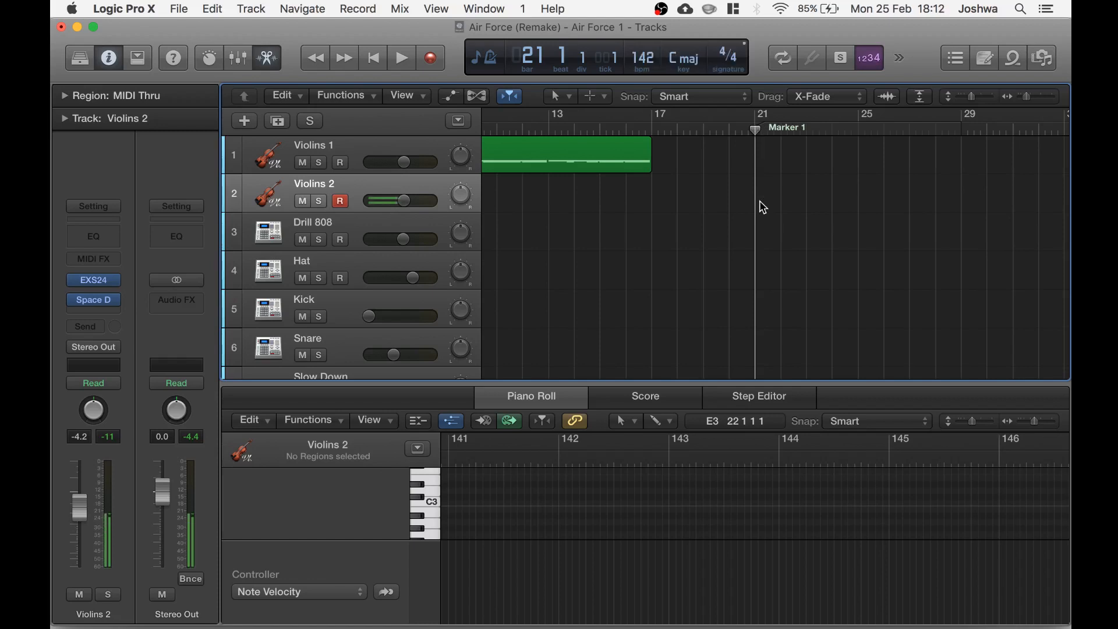
pyautogui.press('r')
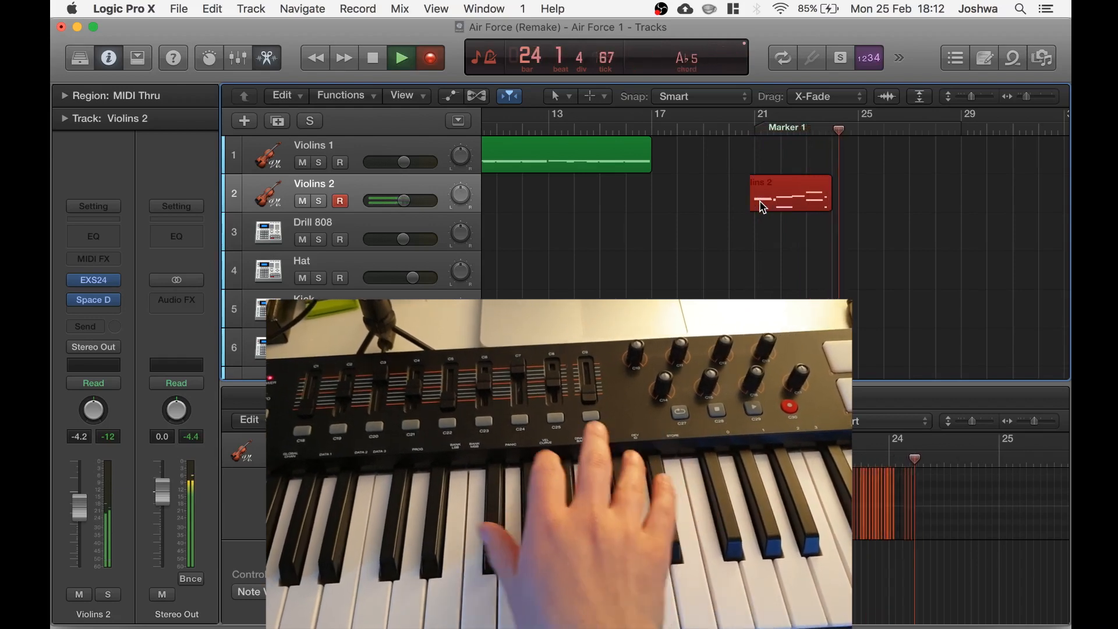
pyautogui.press('space')
pyautogui.press('n')
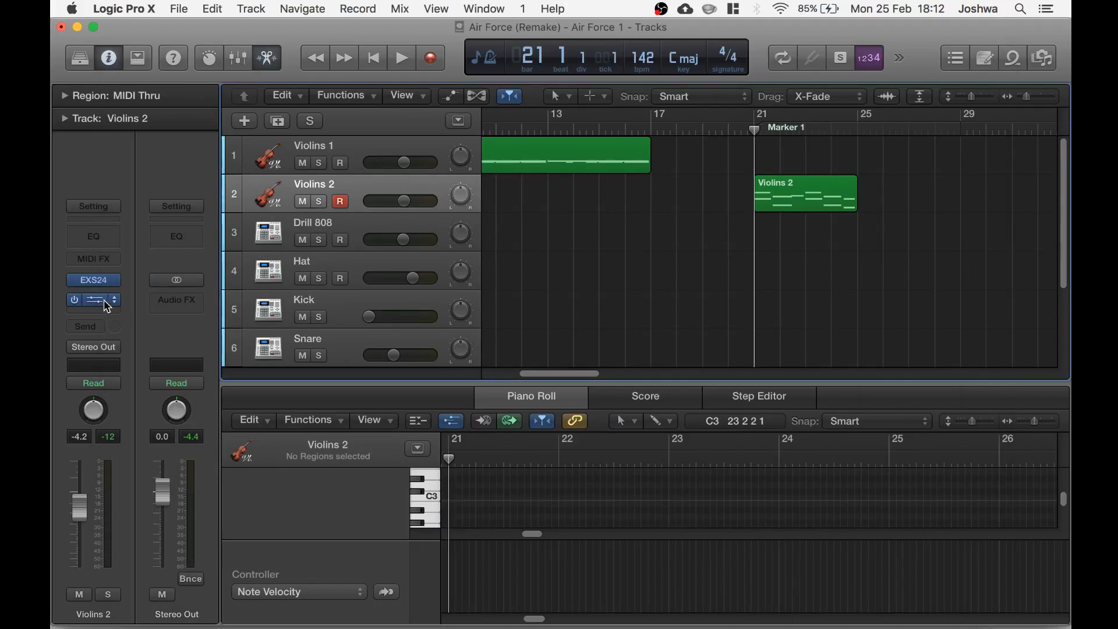
# Open the Violins 2 region in the piano roll and lengthen the two opening notes to close the gaps
pyautogui.moveTo(96, 309)
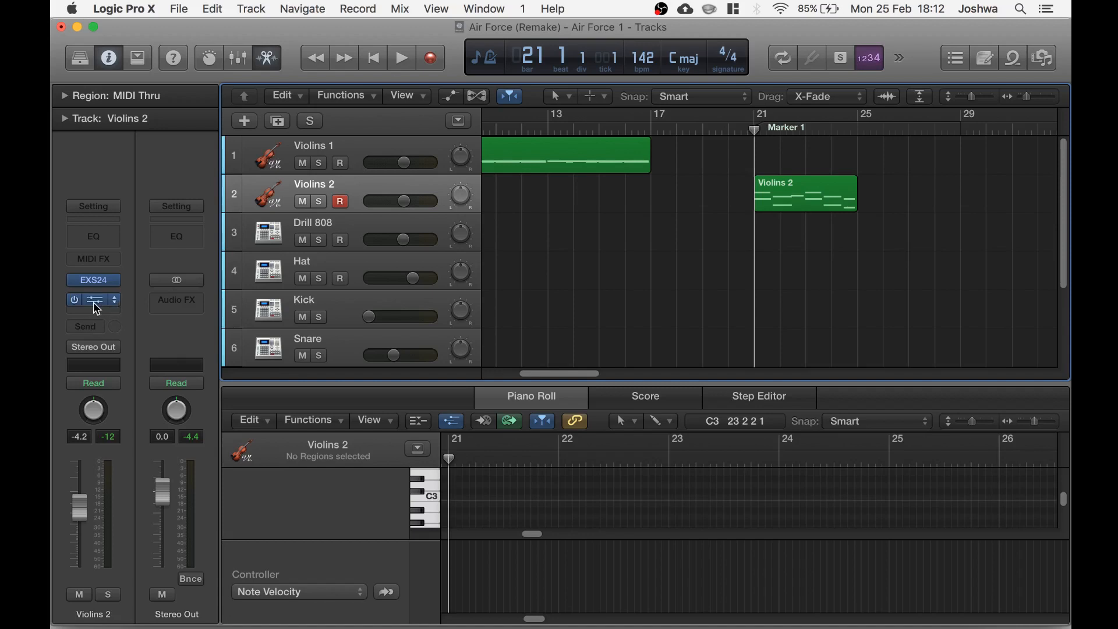
pyautogui.click(805, 202)
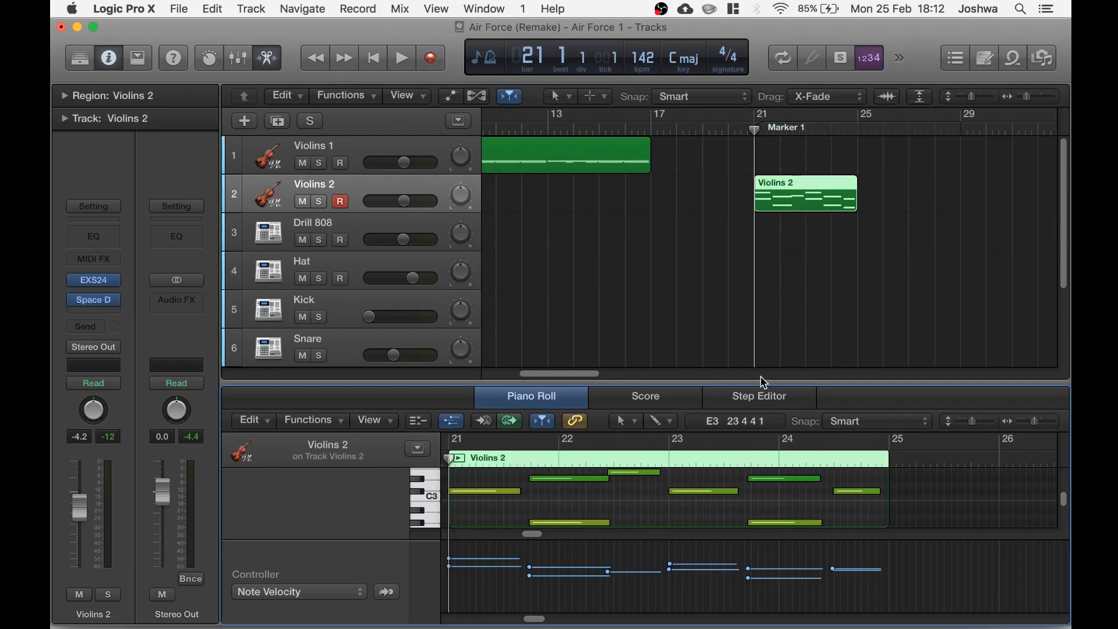
pyautogui.moveTo(757, 368); pyautogui.dragTo(757, 279)
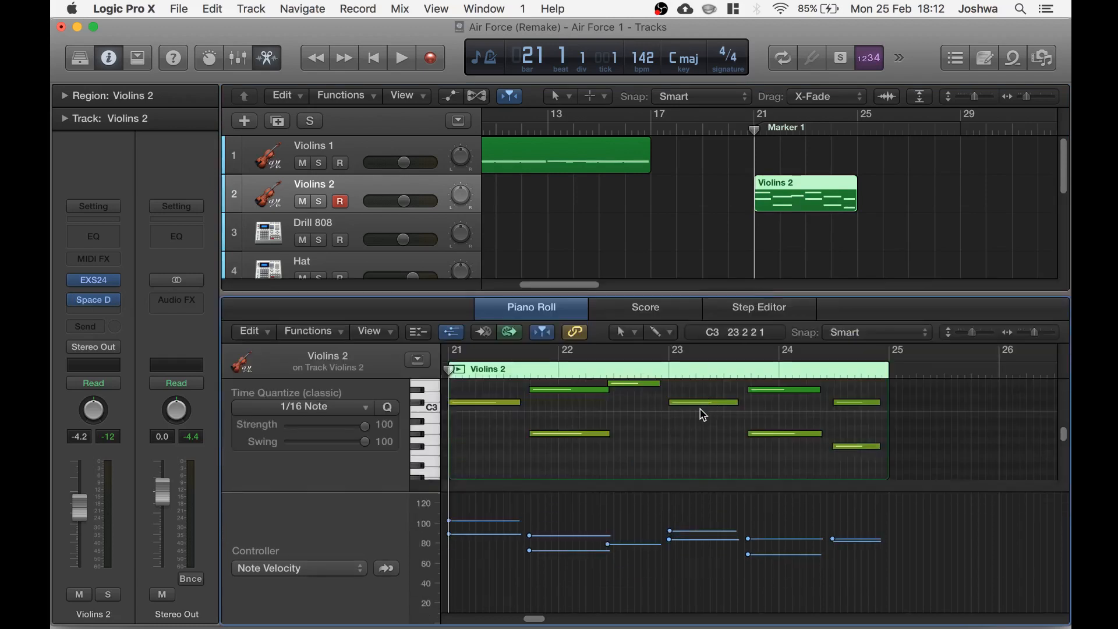
pyautogui.scroll(3, 703, 415)
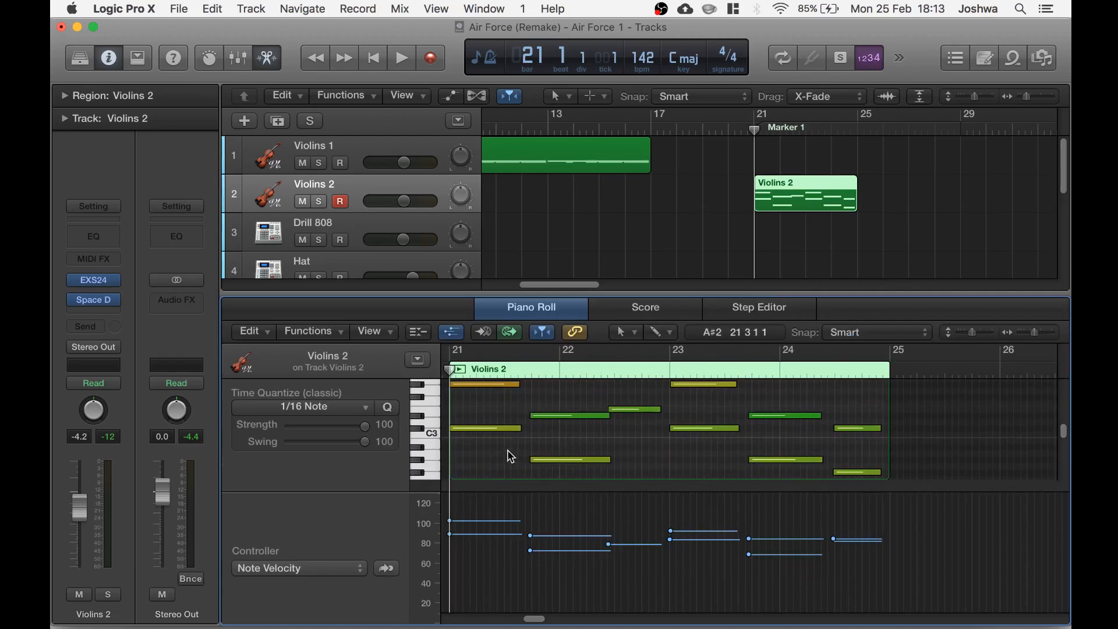
pyautogui.click(511, 429)
pyautogui.keyDown('shift'); pyautogui.click(512, 385); pyautogui.keyUp('shift')
pyautogui.scroll(1, 524, 408)
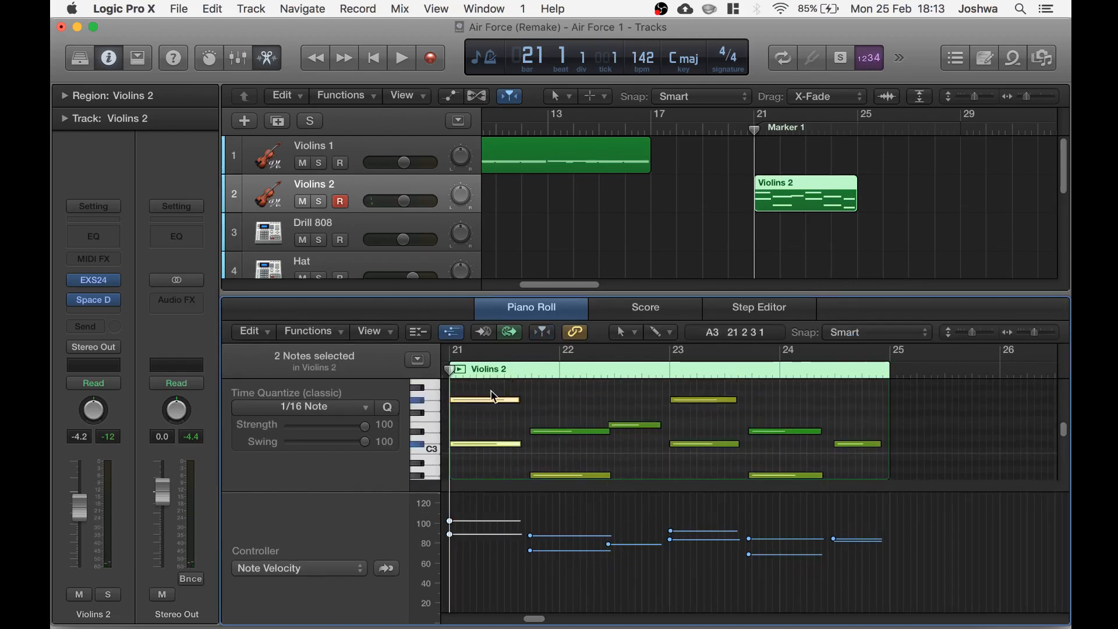
pyautogui.moveTo(519, 399); pyautogui.dragTo(531, 400)
pyautogui.moveTo(658, 425); pyautogui.dragTo(669, 425)
# Select and lengthen the notes in bars 24 so each note reaches the next one
pyautogui.keyDown('shift'); pyautogui.click(727, 444); pyautogui.keyUp('shift')
pyautogui.moveTo(736, 400); pyautogui.dragTo(818, 481)
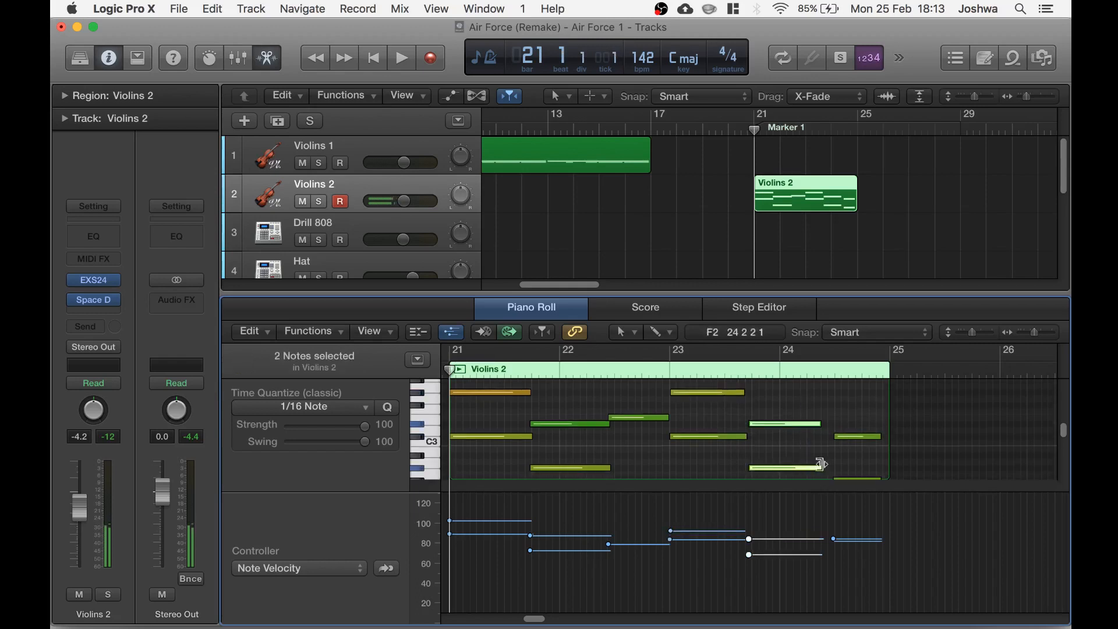
pyautogui.click(823, 428)
pyautogui.moveTo(802, 411); pyautogui.dragTo(816, 485)
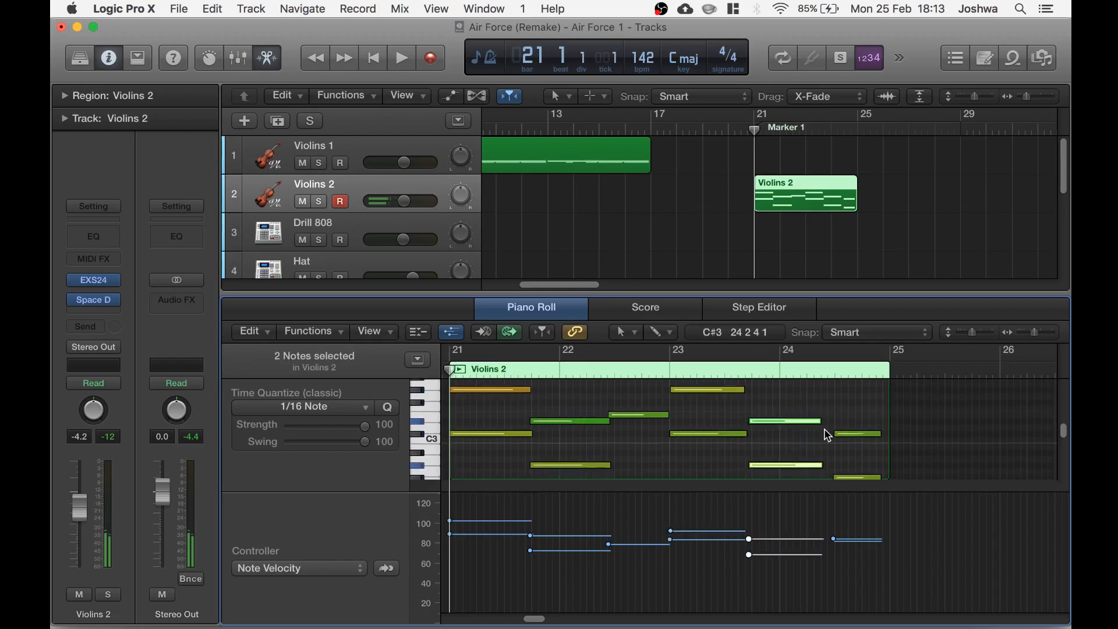
pyautogui.moveTo(820, 421); pyautogui.dragTo(873, 486)
pyautogui.moveTo(878, 418); pyautogui.dragTo(886, 418)
# Draw a straight velocity line to set all Violins 2 note velocities to about 107
pyautogui.moveTo(452, 513); pyautogui.dragTo(918, 512)
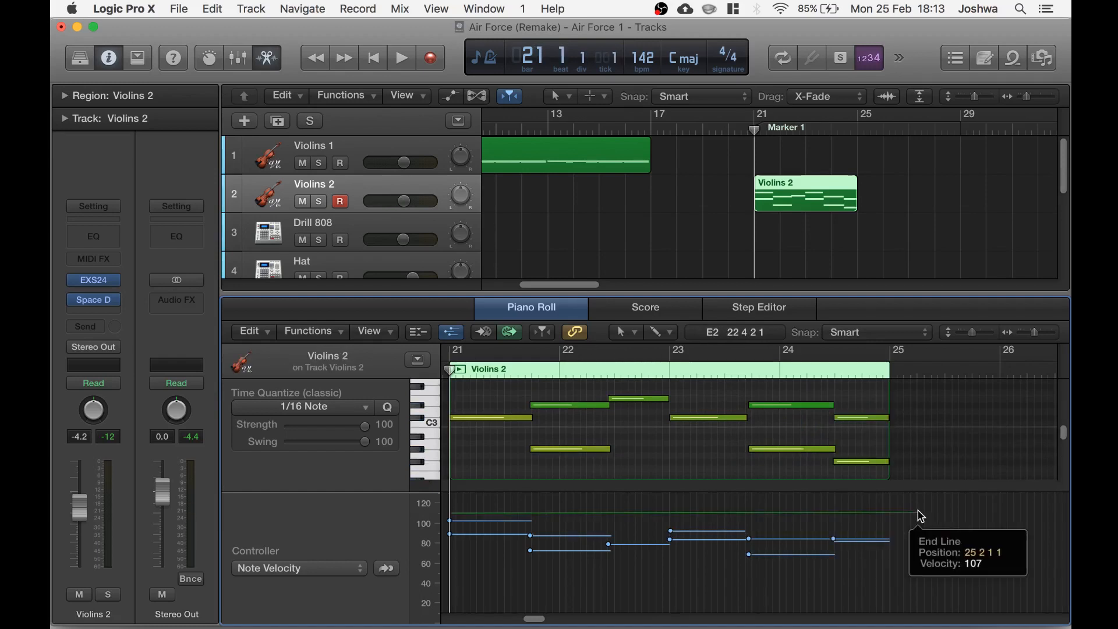
pyautogui.moveTo(917, 512); pyautogui.dragTo(920, 513)
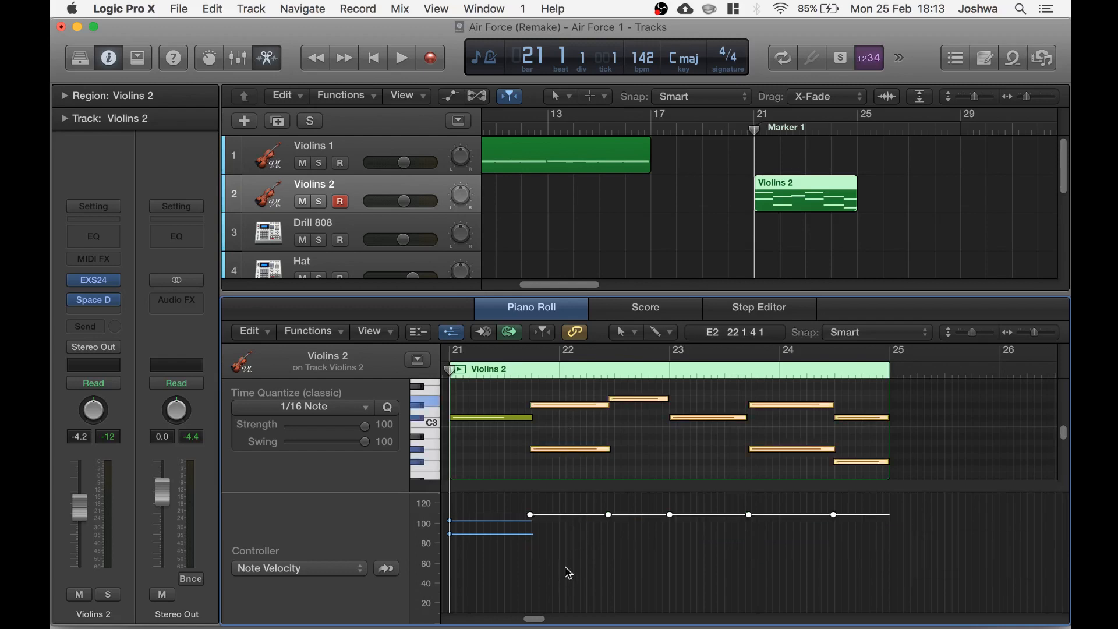
pyautogui.click(555, 593)
pyautogui.moveTo(451, 524)
pyautogui.mouseDown()
pyautogui.moveTo(449, 514)
pyautogui.moveTo(446, 534)
pyautogui.moveTo(449, 514)
pyautogui.mouseUp()
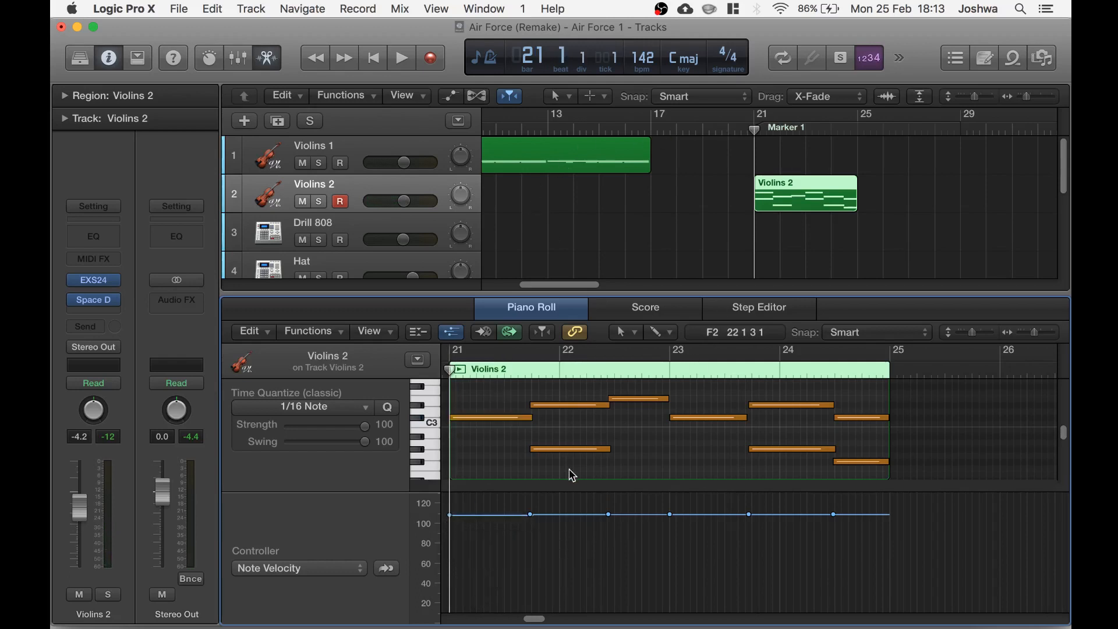
# Set a cycle range over bars 21 to 25 and play back the Violins 2 part
pyautogui.hscroll(-3, 572, 473)
pyautogui.scroll(3, 577, 461)
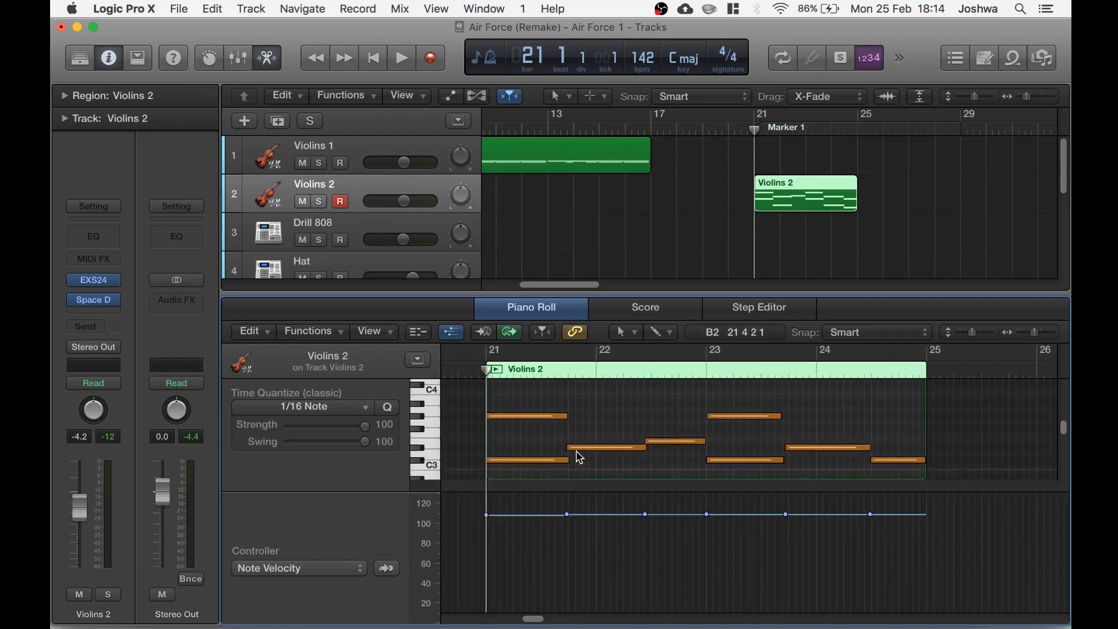
pyautogui.moveTo(762, 116); pyautogui.dragTo(853, 121)
pyautogui.press('space')
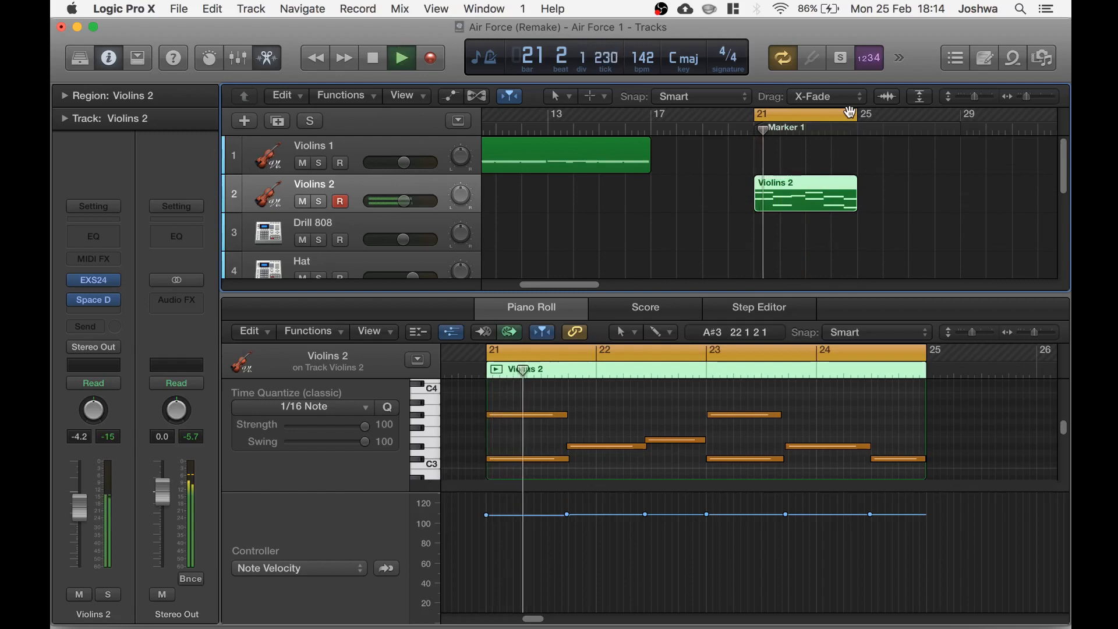
pyautogui.press('XF86AudioRaiseVolume')
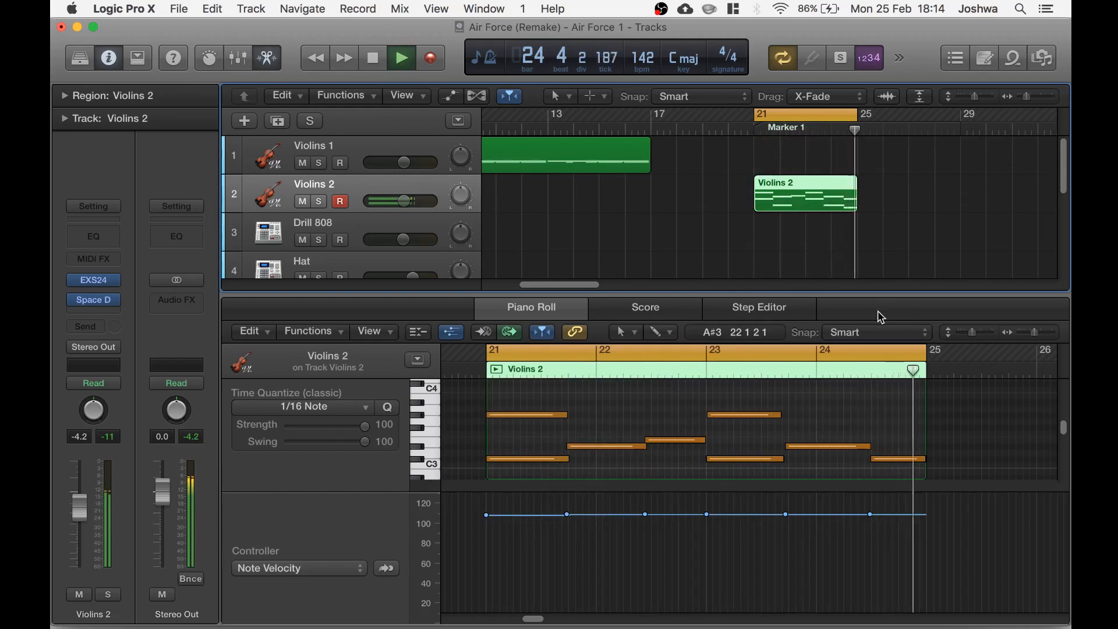
pyautogui.press('space')
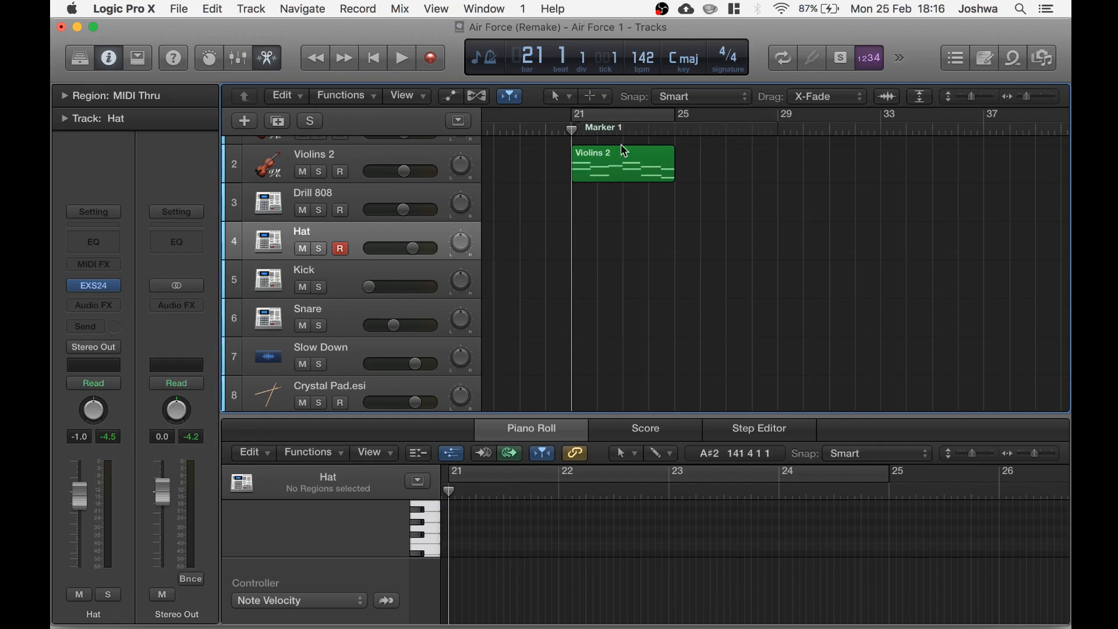
# Turn on cycle over bars 21 to 25 and record a new hi-hat part on the Hat track
pyautogui.click(622, 117)
pyautogui.press('r')
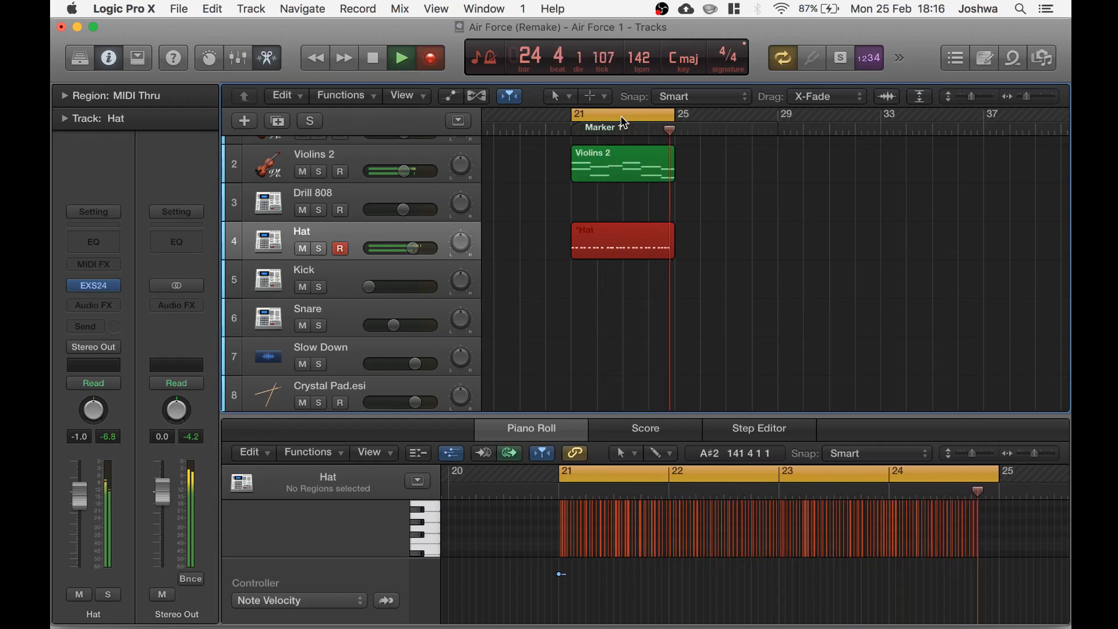
pyautogui.press('space')
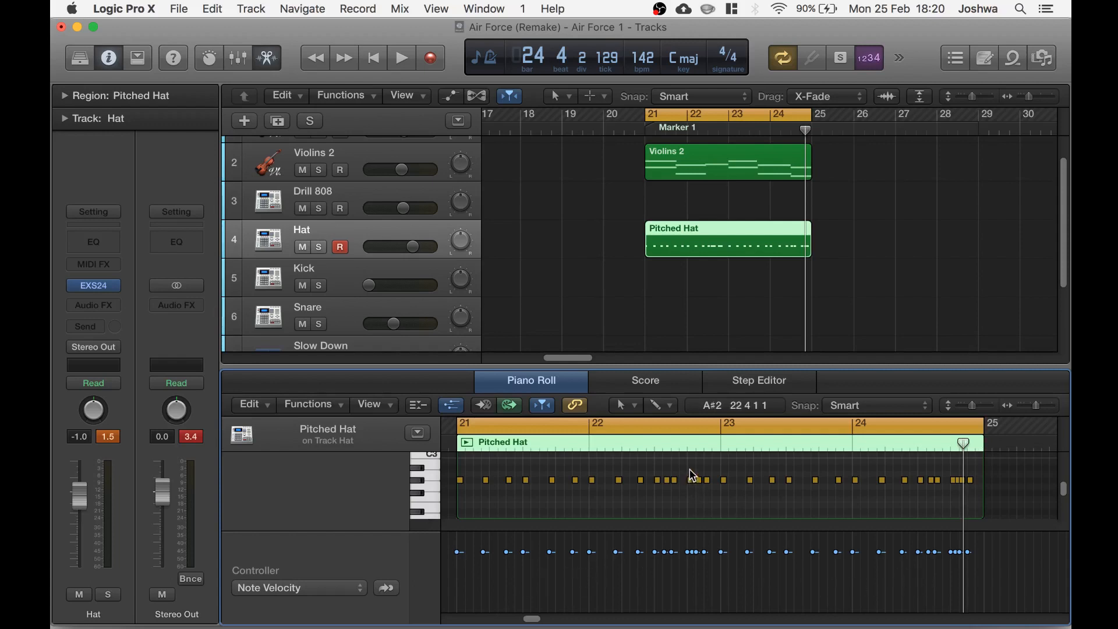
# Select the hi-hat roll notes at the end of the Pitched Hat region and play the loop
pyautogui.moveTo(687, 465); pyautogui.dragTo(708, 489)
pyautogui.moveTo(951, 467); pyautogui.dragTo(967, 496)
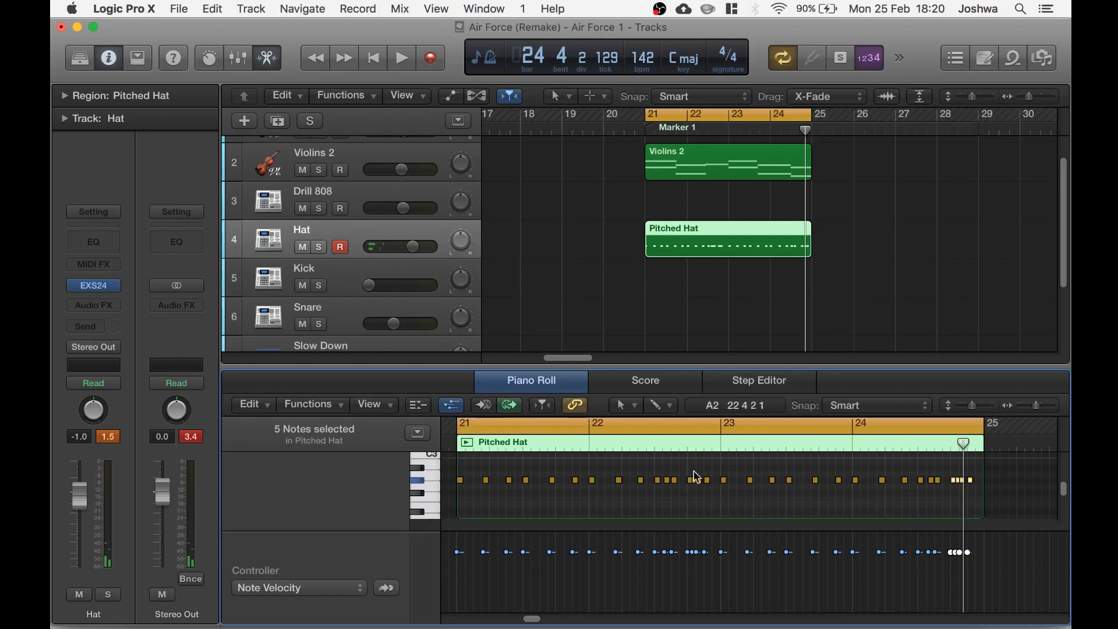
pyautogui.moveTo(692, 483)
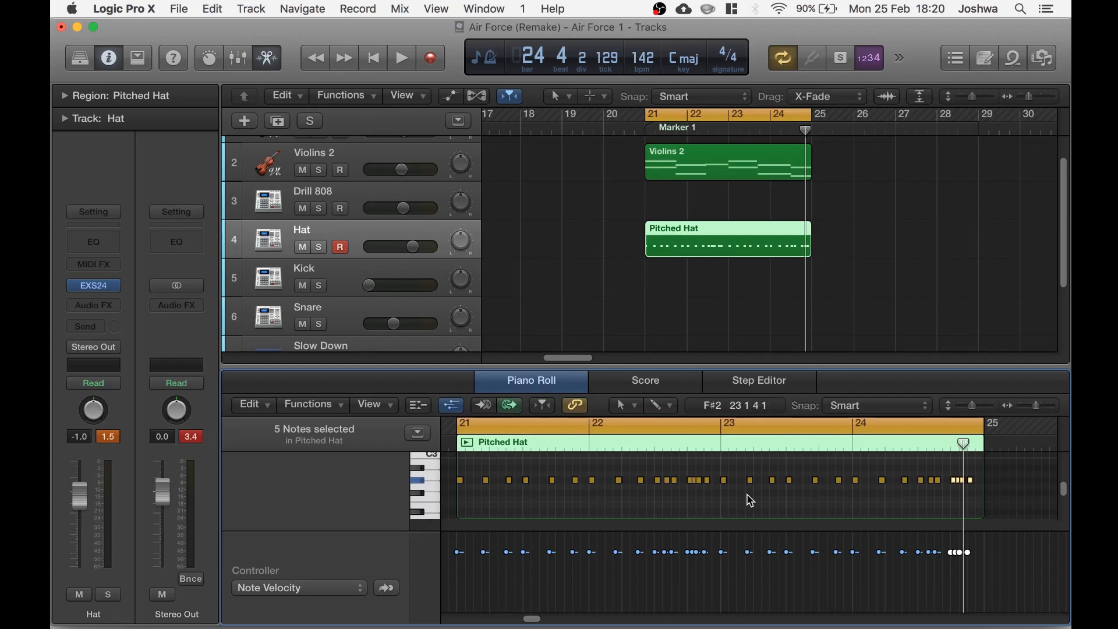
pyautogui.press('space')
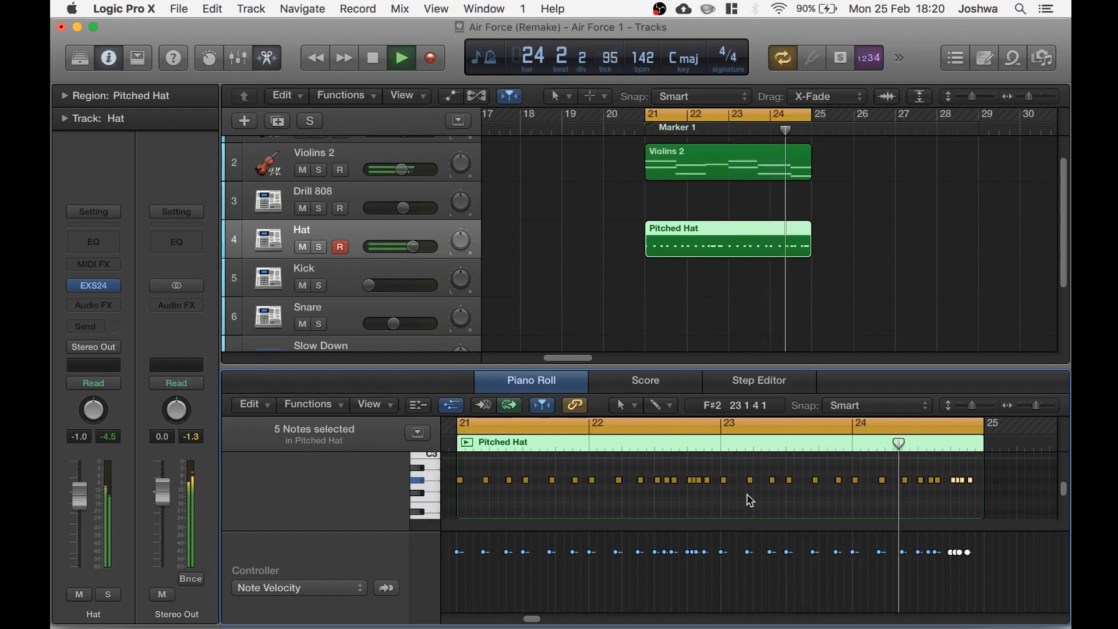
pyautogui.press('space')
# Select the GO TO KICK sample region at bar 21 on the Kick track and play it back
pyautogui.press('a')
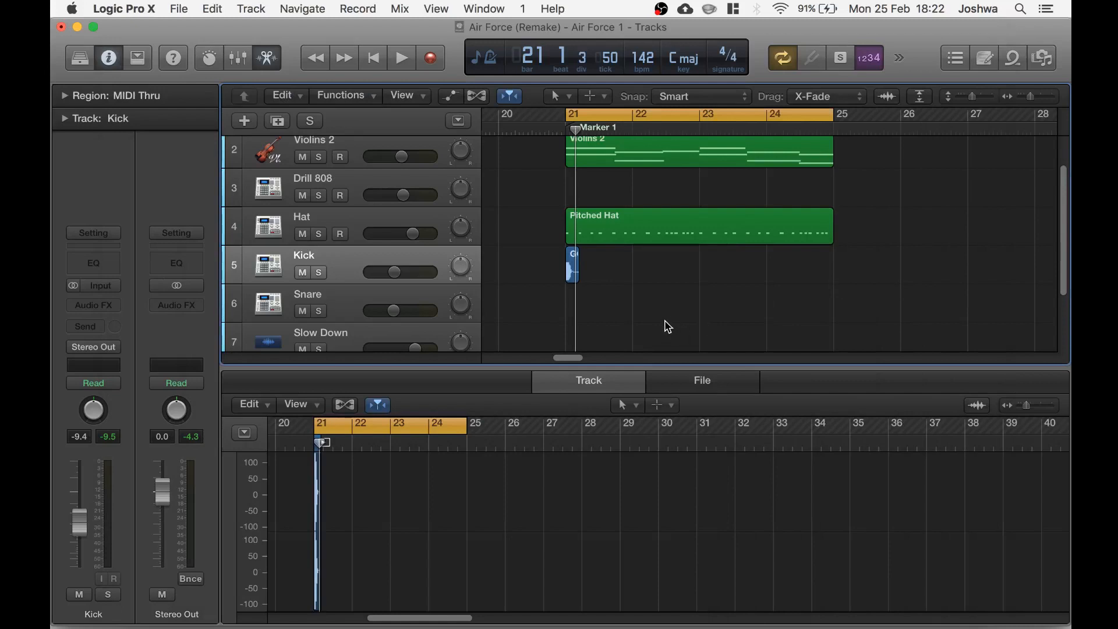
pyautogui.click(573, 274)
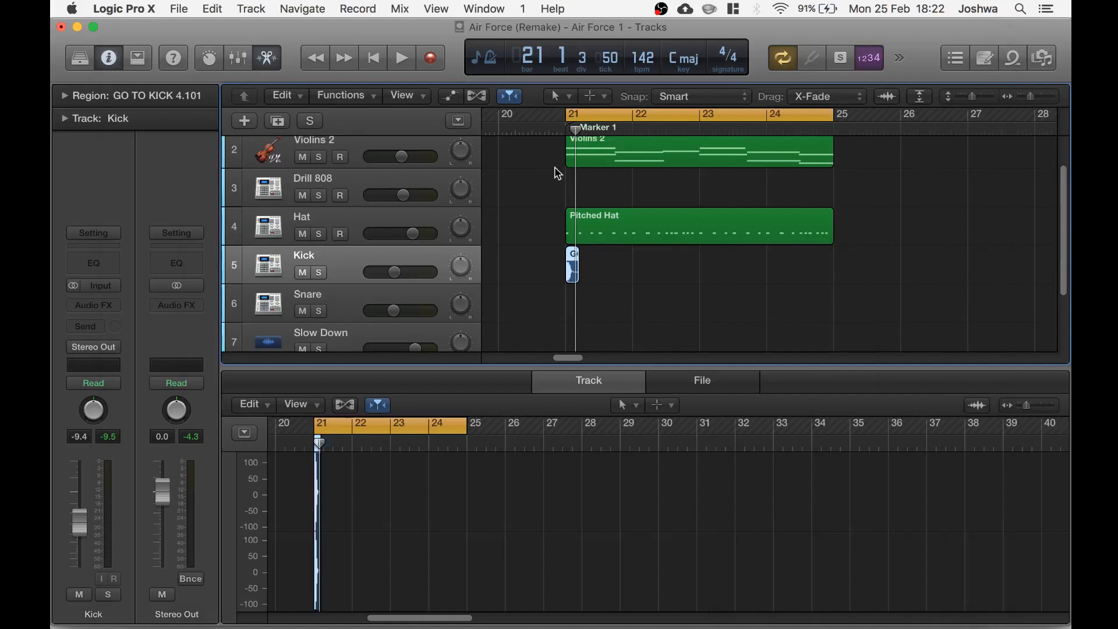
pyautogui.press('space')
pyautogui.press('space')
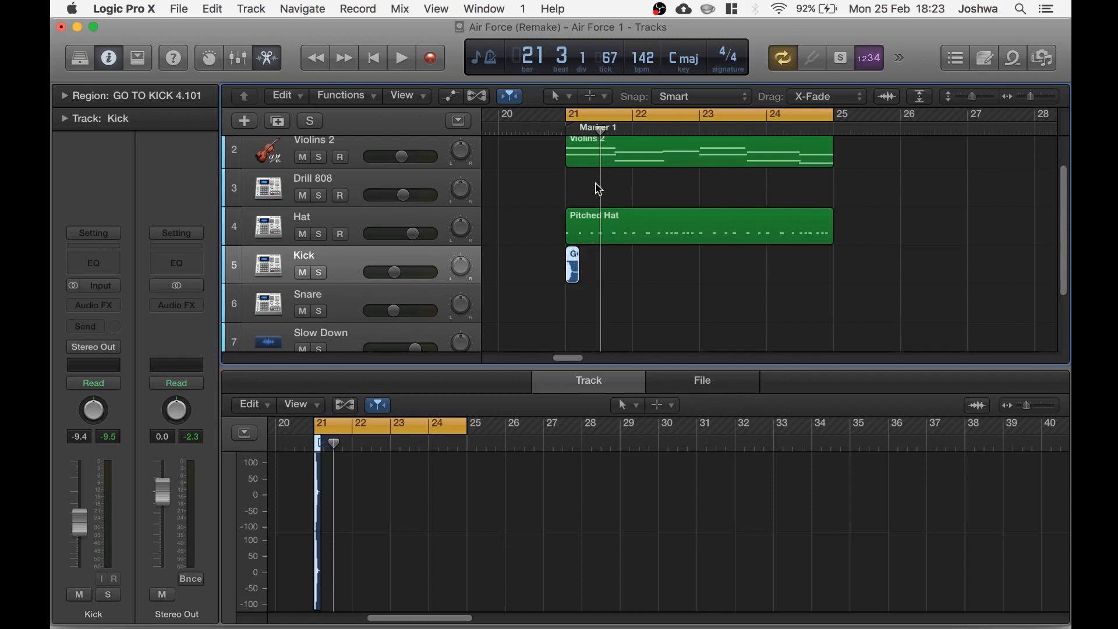
# Zoom in and paste a copy of the kick region at bar 22 beat 2
pyautogui.press('super+Right')
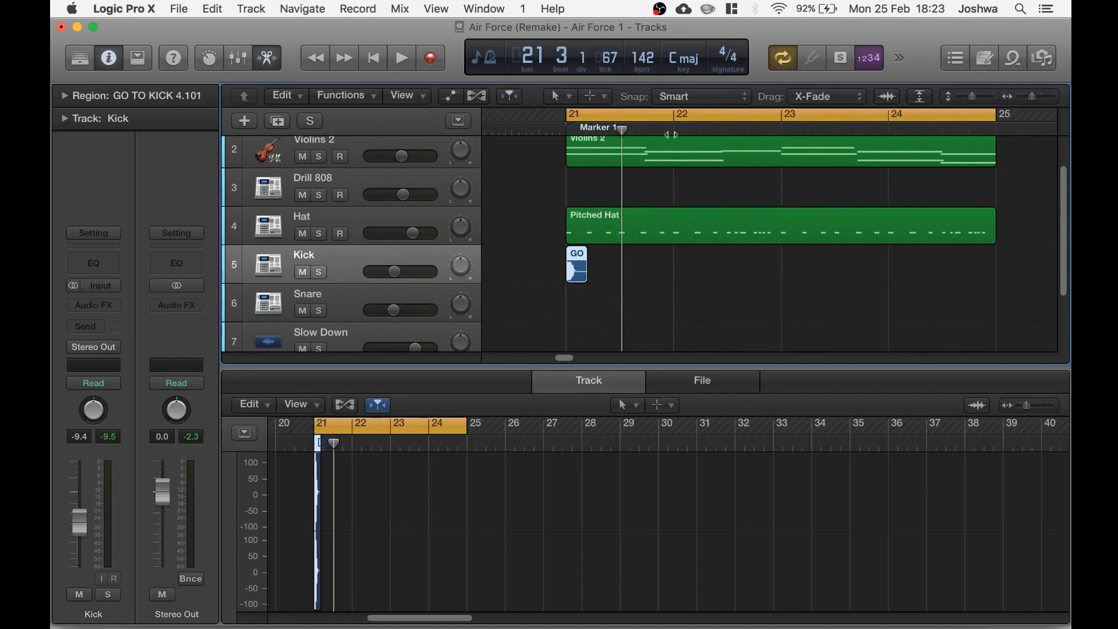
pyautogui.click(648, 181)
pyautogui.press('space')
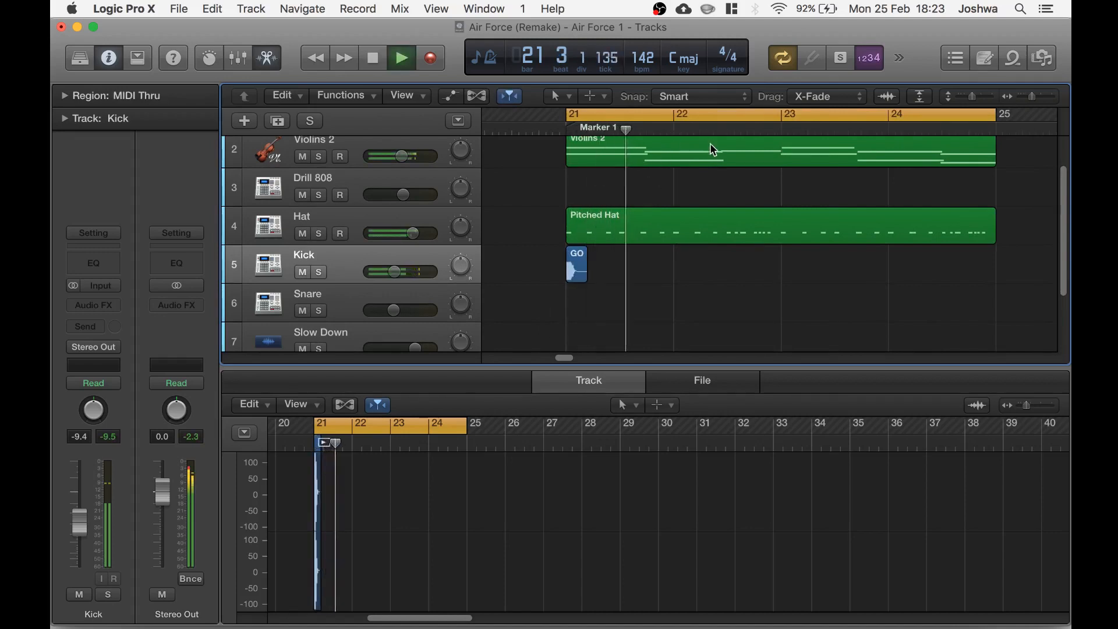
pyautogui.press('space')
pyautogui.moveTo(688, 130); pyautogui.dragTo(701, 130)
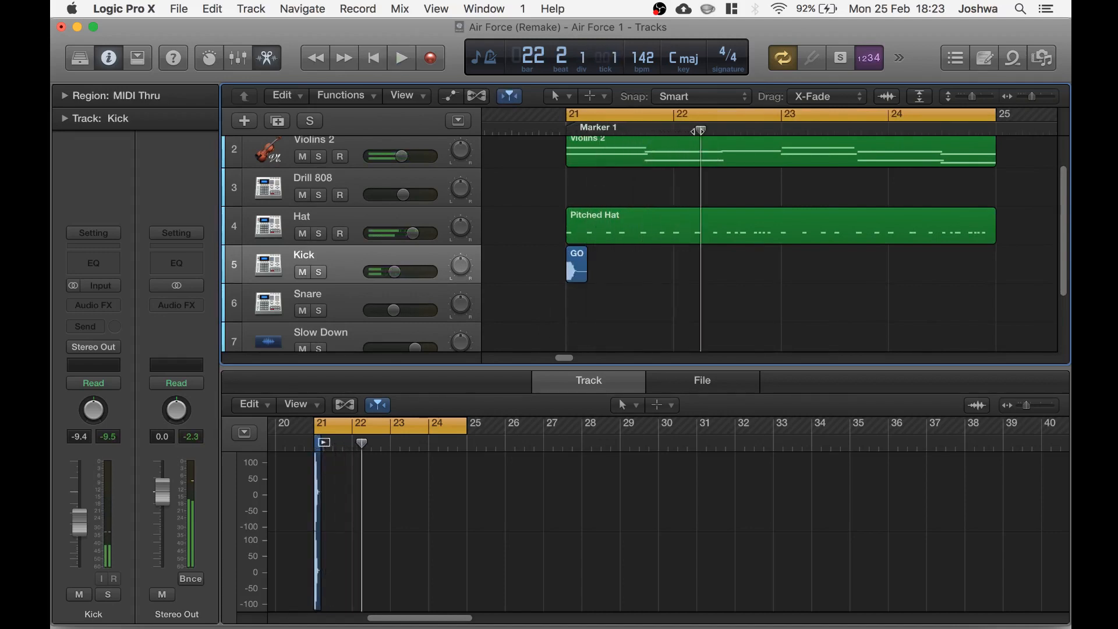
pyautogui.click(576, 265)
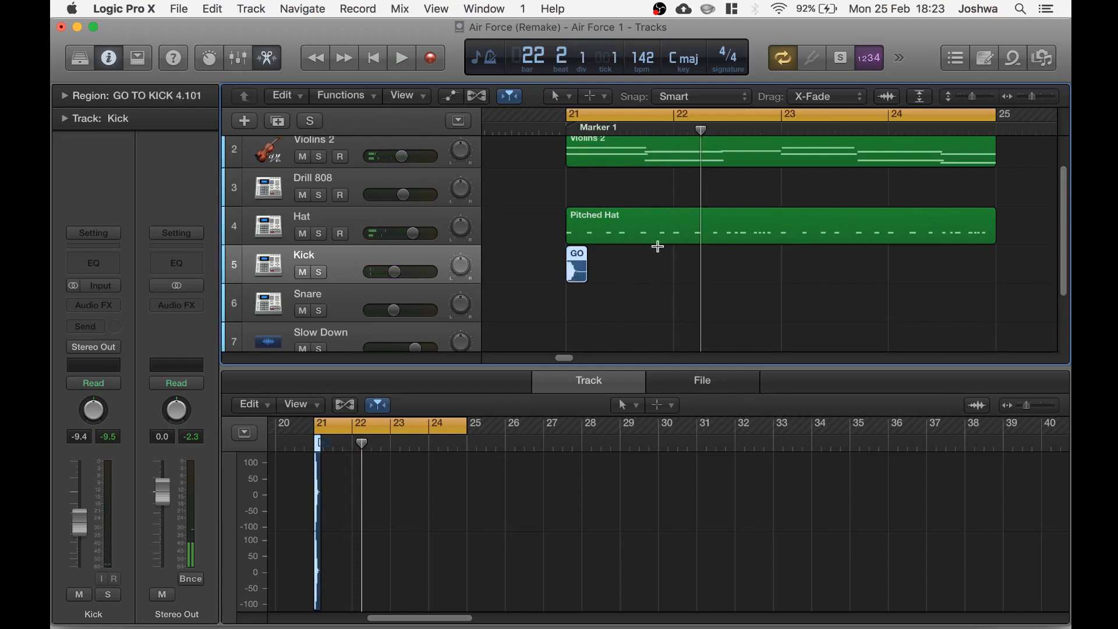
pyautogui.press('super+v')
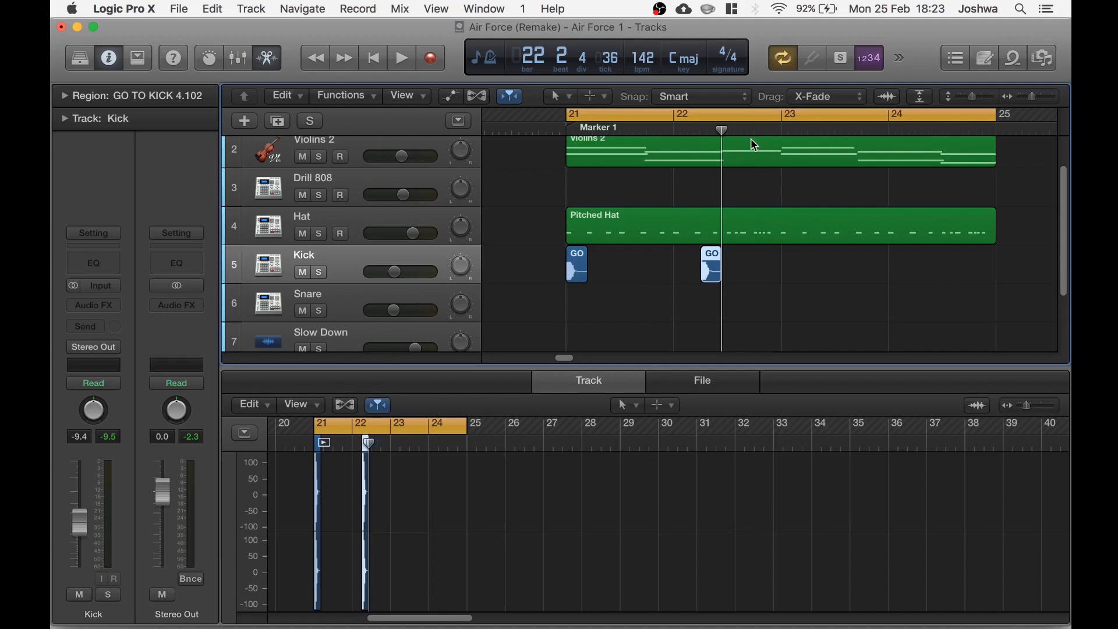
# Paste another kick region at bar 22 beat 4
pyautogui.press('space')
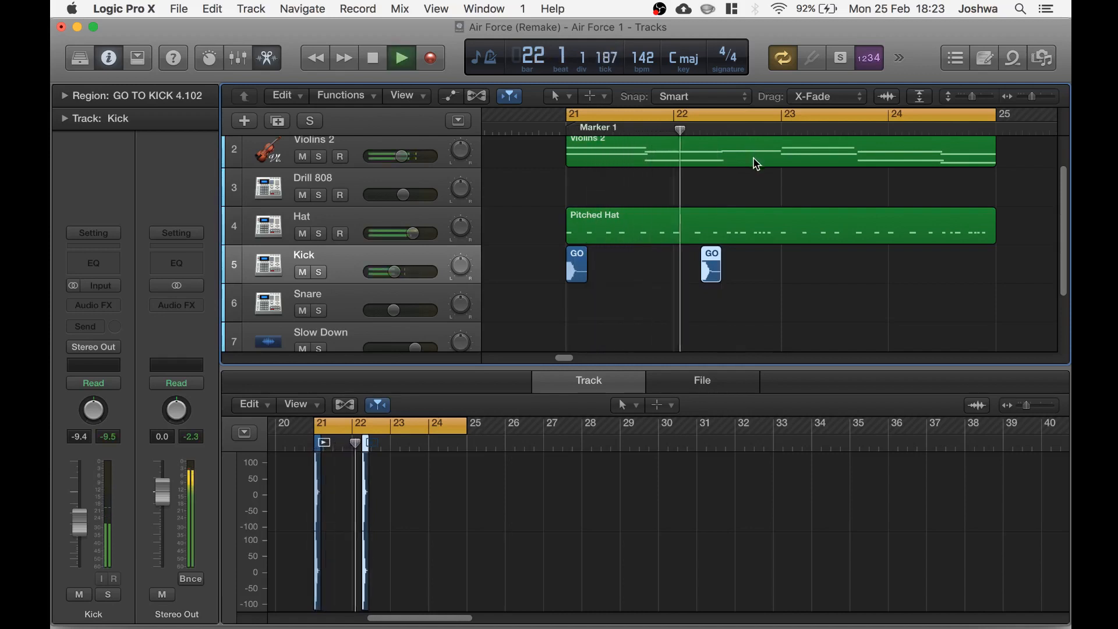
pyautogui.press('space')
pyautogui.click(755, 130)
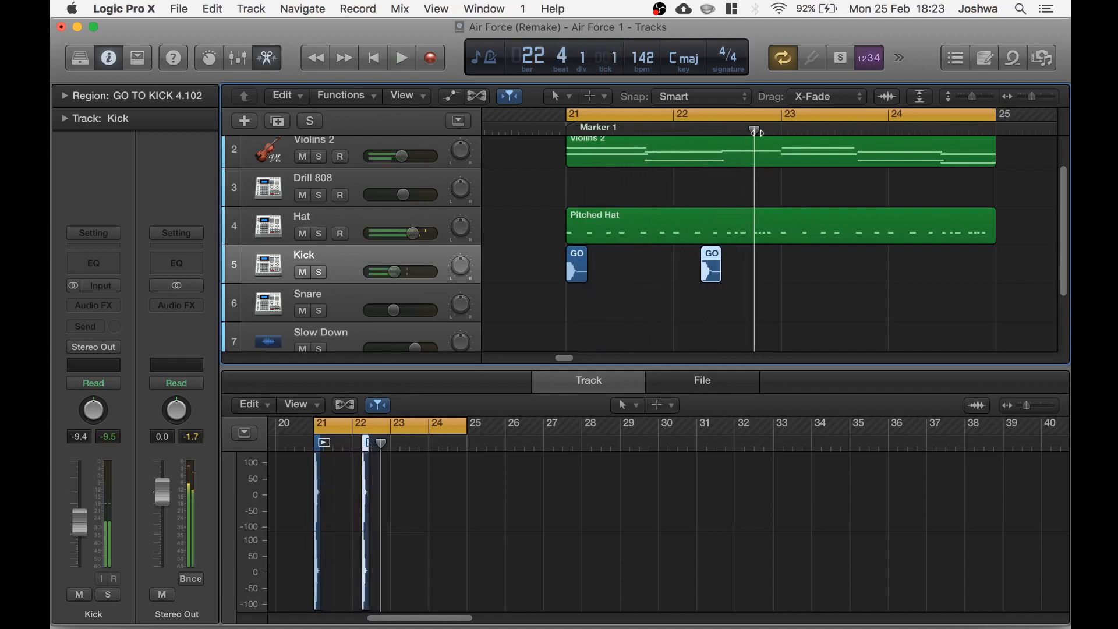
pyautogui.press('super+v')
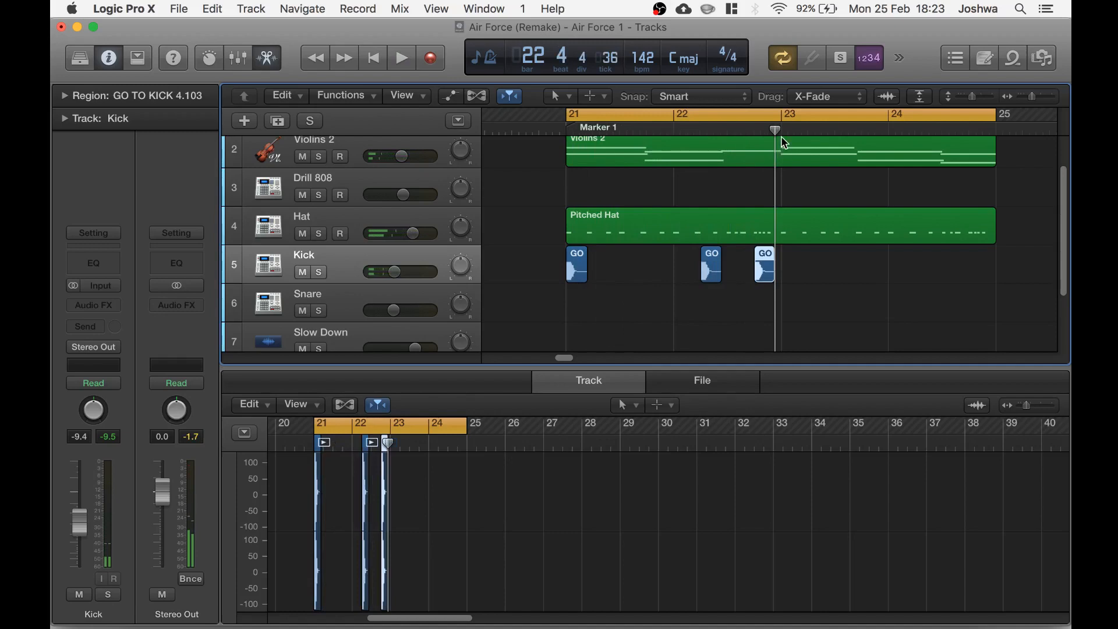
# Paste a further kick region at the start of bar 23 and play the pattern
pyautogui.click(784, 143)
pyautogui.click(780, 131)
pyautogui.press('super+v')
pyautogui.press('space')
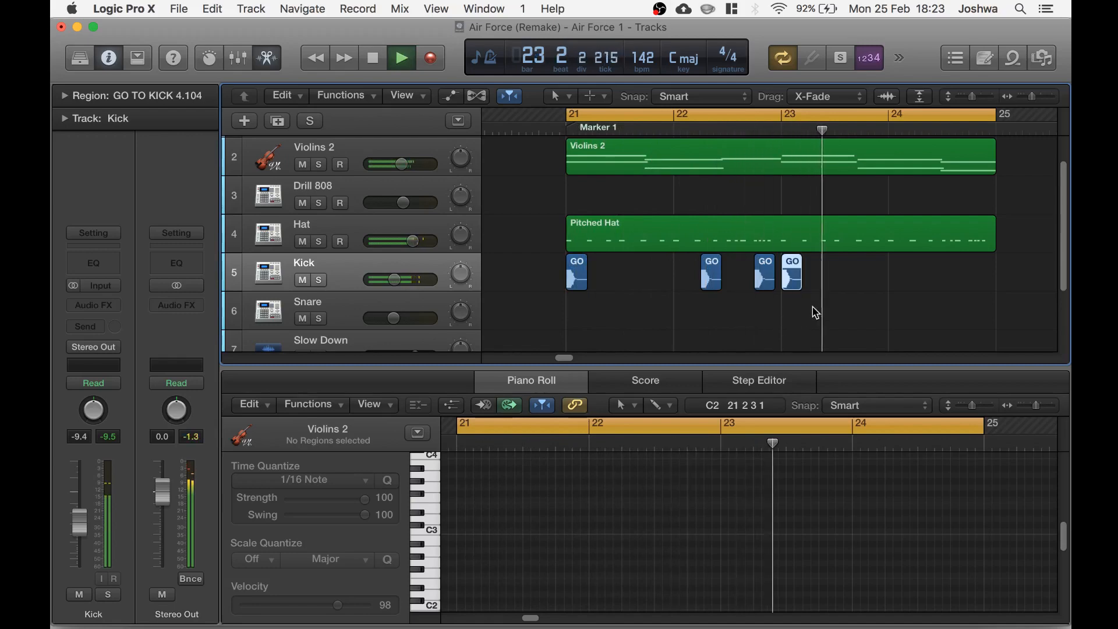
pyautogui.press('space')
# Select the second and third kick regions and paste them again around bar 24 beat 2
pyautogui.click(804, 280)
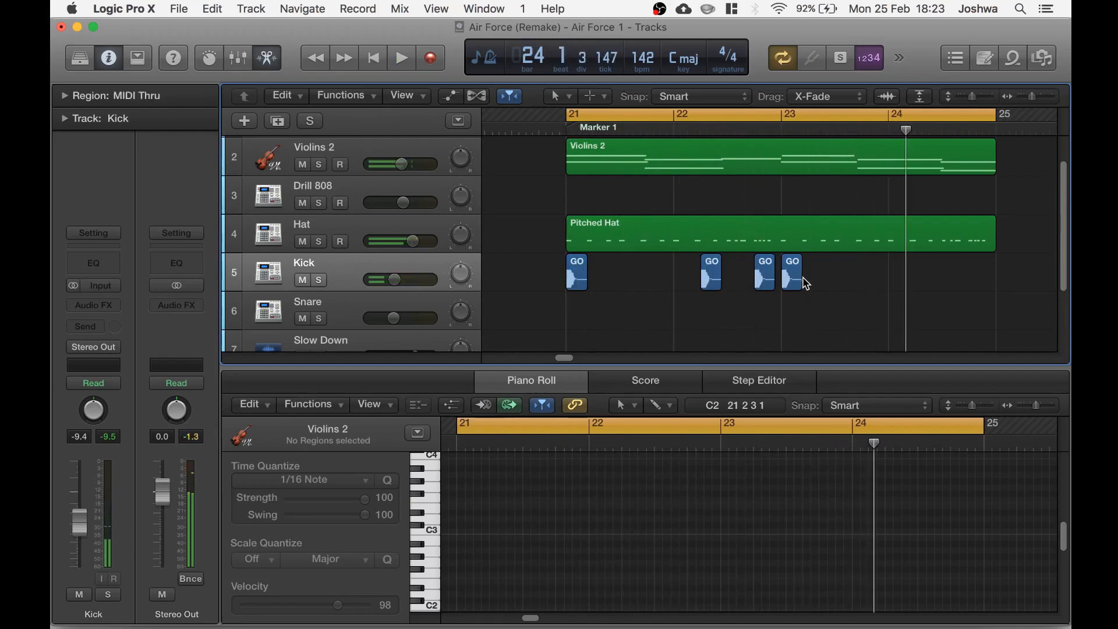
pyautogui.moveTo(675, 277); pyautogui.dragTo(766, 276)
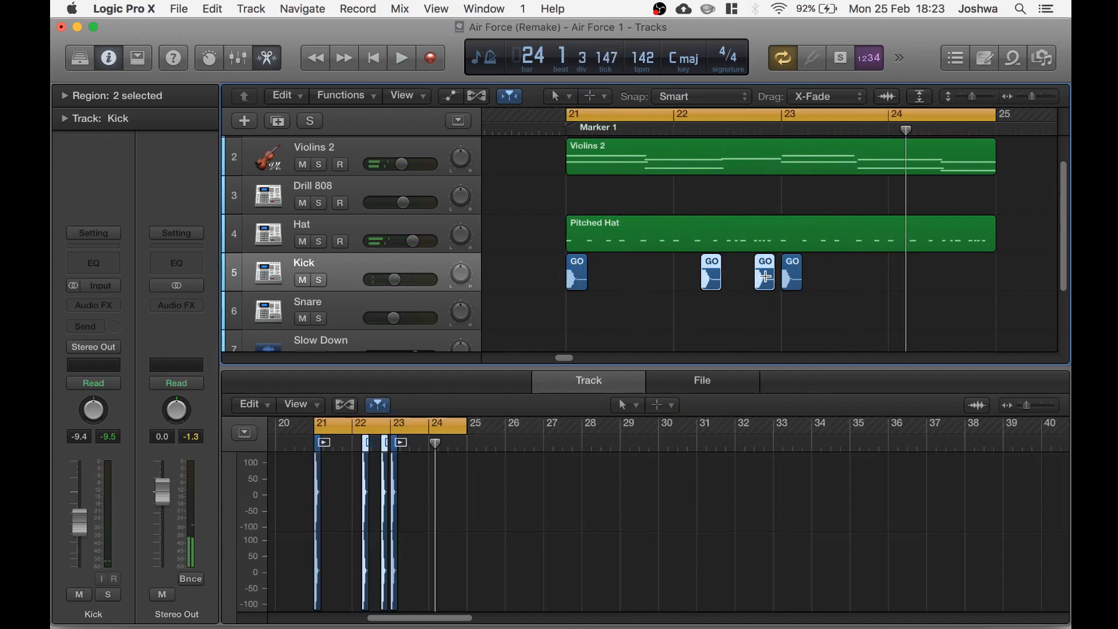
pyautogui.click(704, 128)
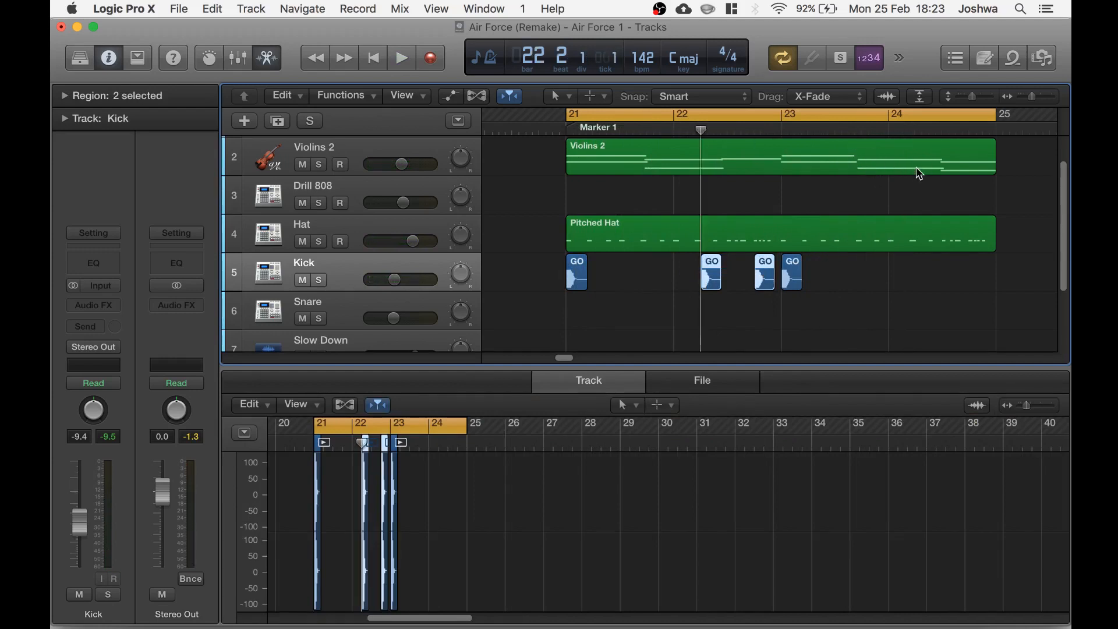
pyautogui.click(916, 130)
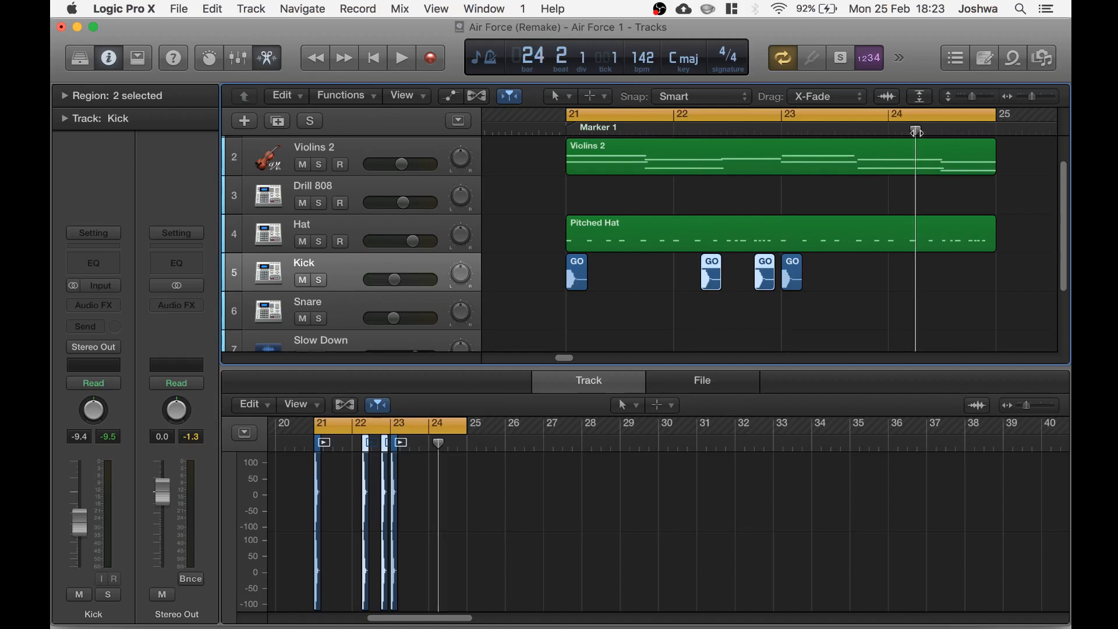
pyautogui.press('super+v')
# Lower the Kick volume and set the Hat track volume to -2.2 dB during playback
pyautogui.press('space')
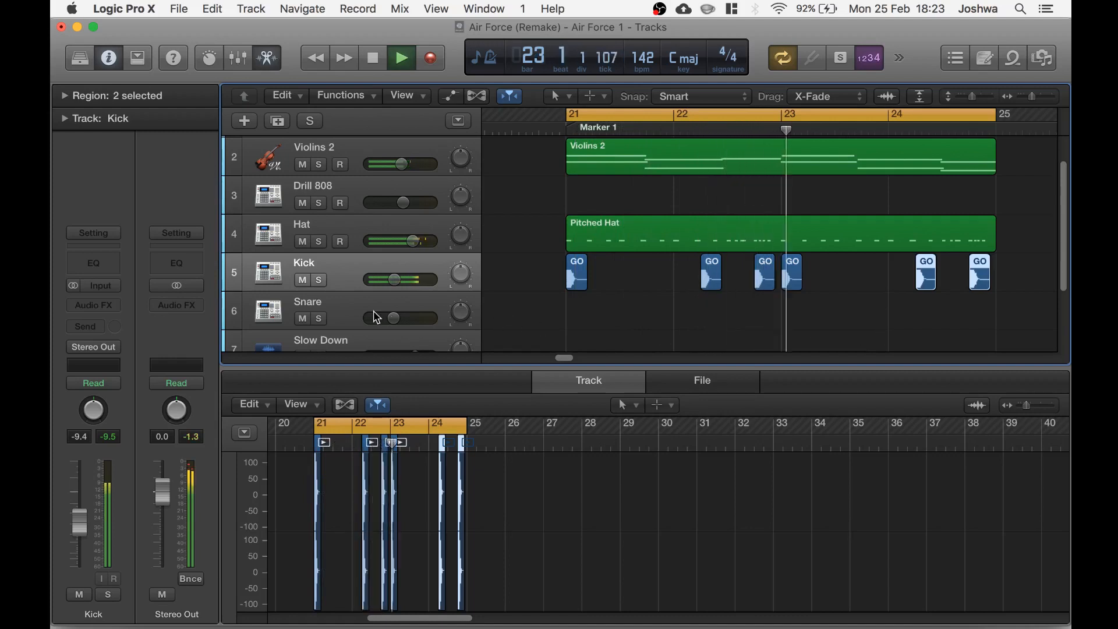
pyautogui.moveTo(393, 281); pyautogui.dragTo(387, 293)
pyautogui.moveTo(413, 241); pyautogui.dragTo(410, 242)
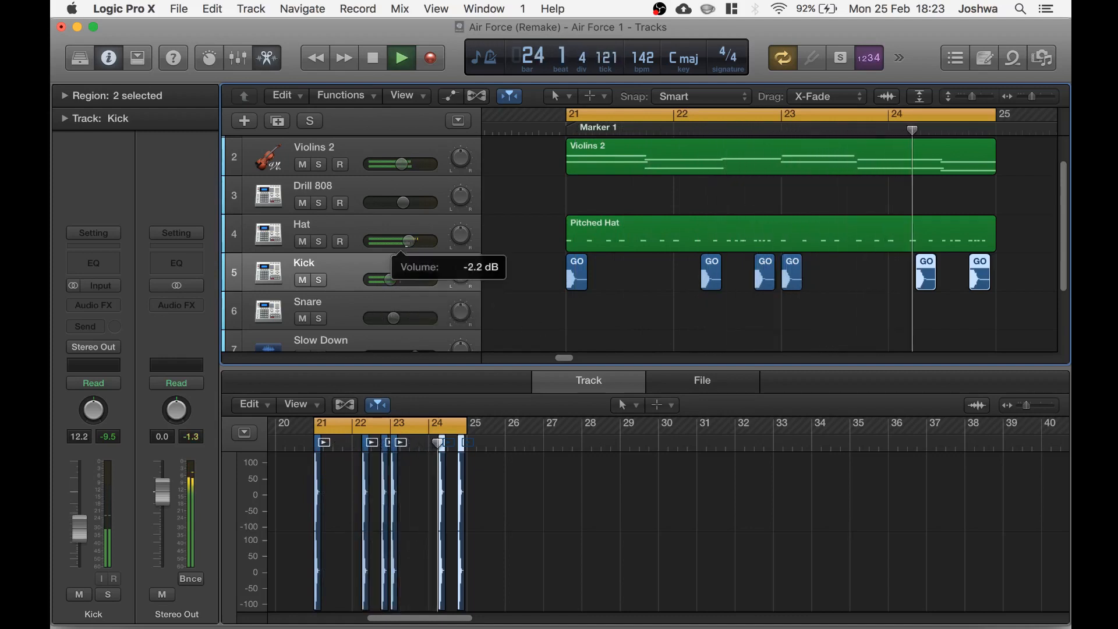
pyautogui.press('space')
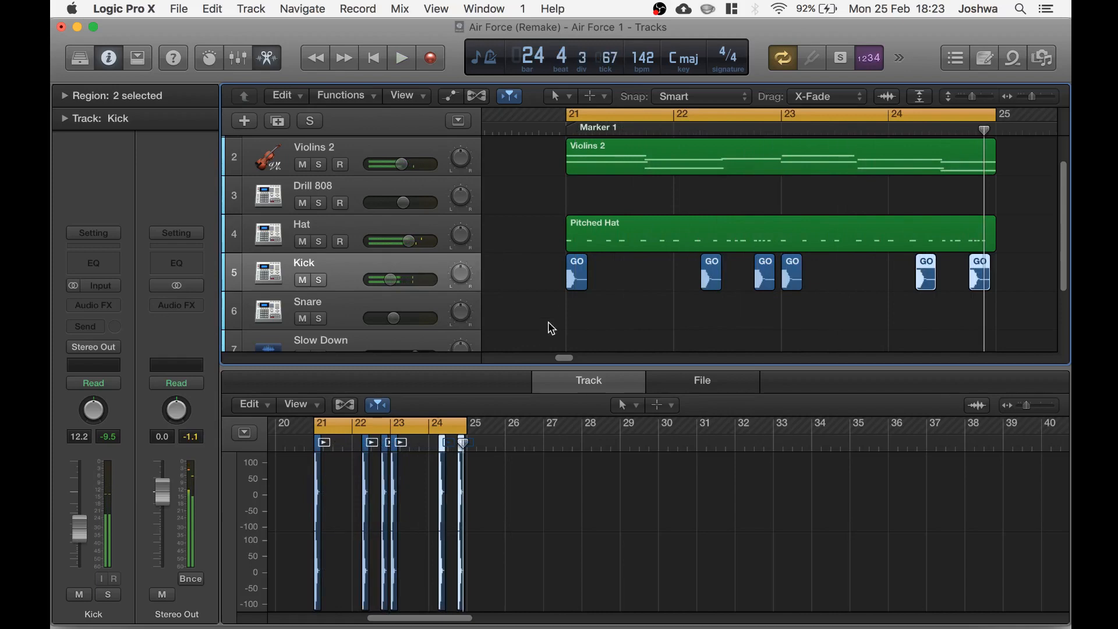
# Move the snare region on the Snare track from bar 21 to bar 21 beat 3 and play it
pyautogui.scroll(-2, 554, 317)
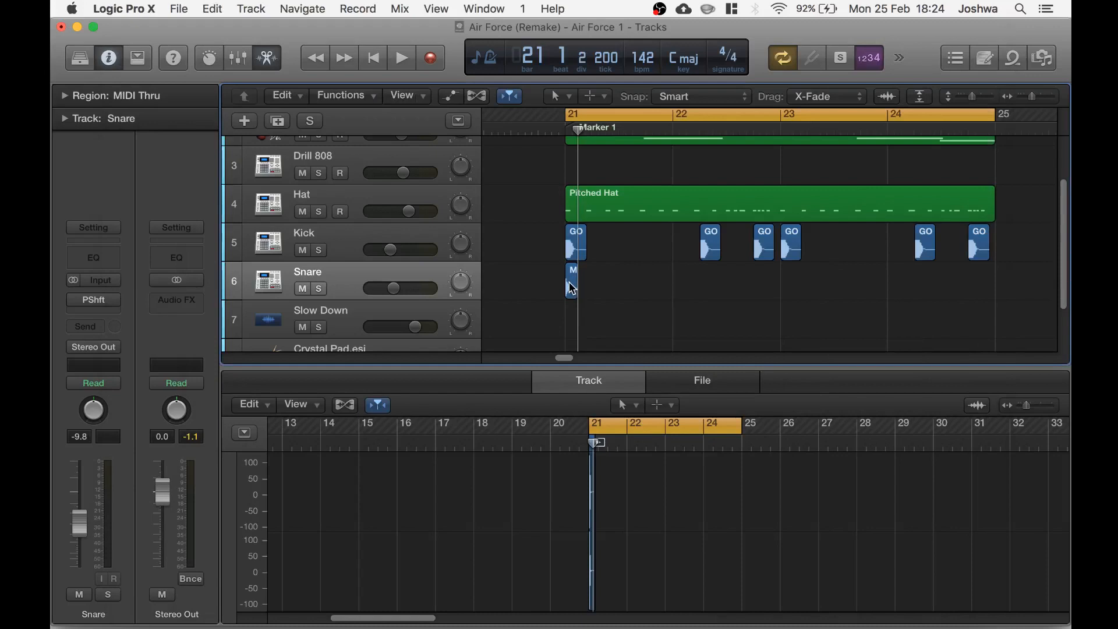
pyautogui.moveTo(571, 280); pyautogui.dragTo(625, 282)
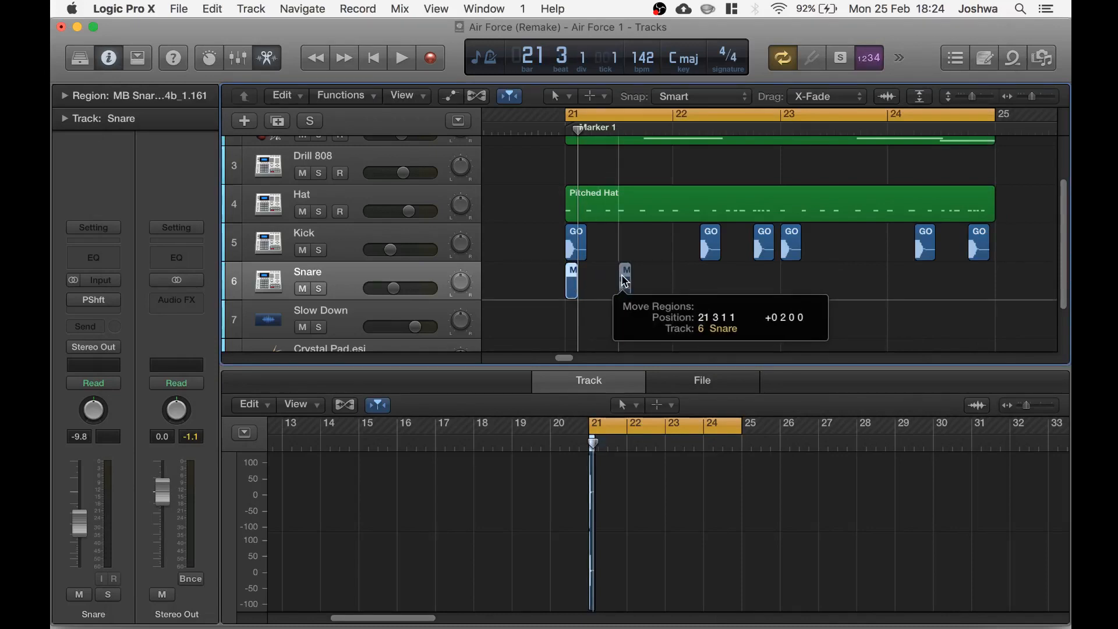
pyautogui.moveTo(625, 283); pyautogui.dragTo(625, 283)
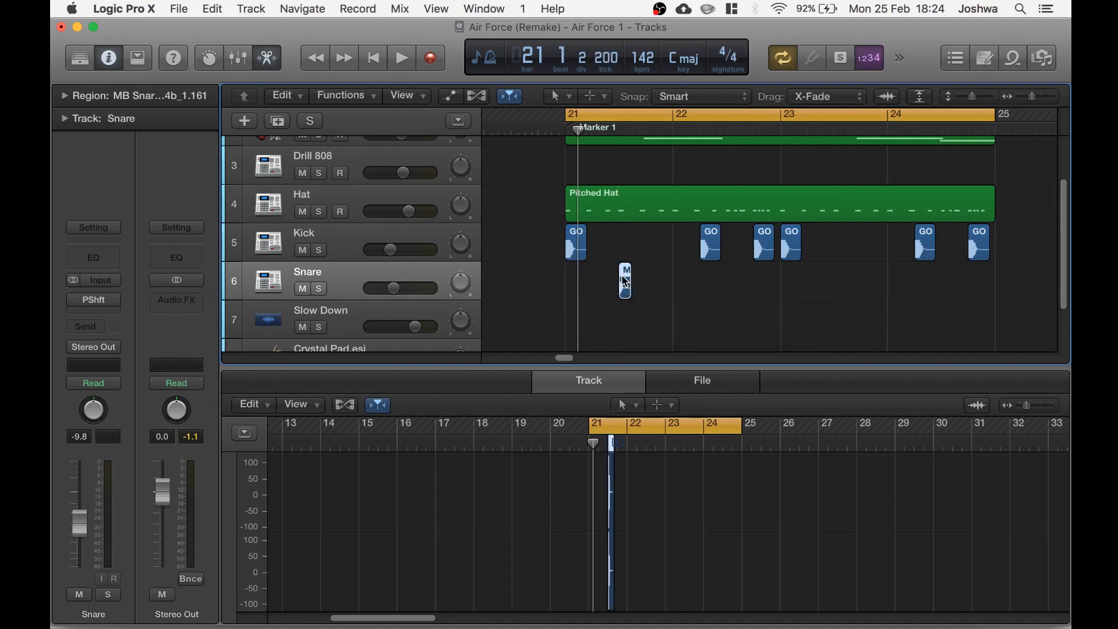
pyautogui.press('space')
pyautogui.press('space')
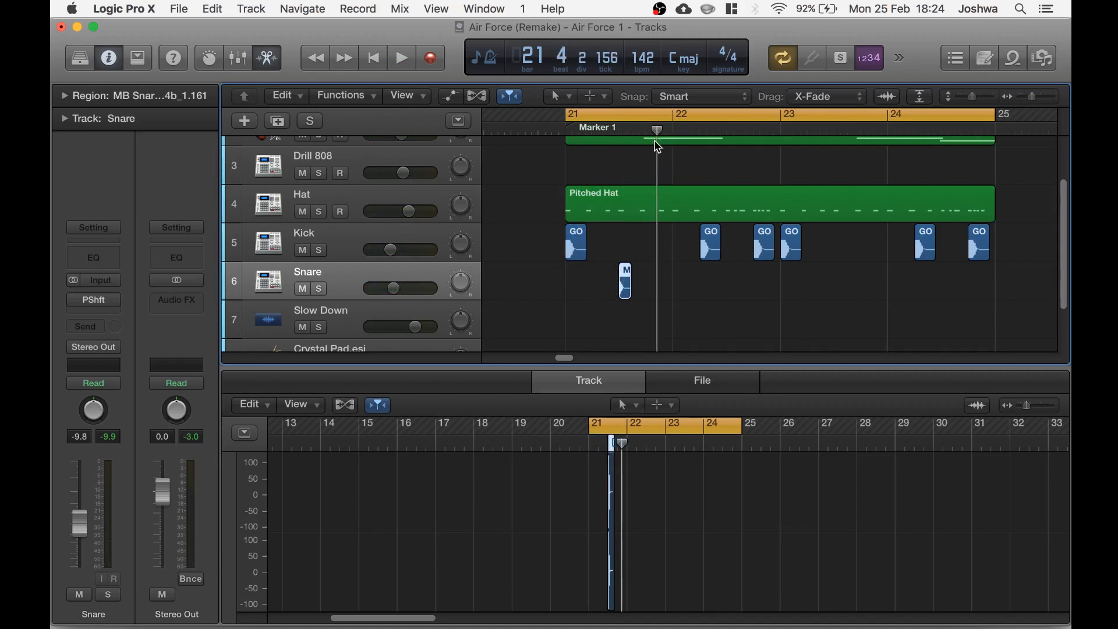
# Paste a snare region after the first one and nudge it to position 21 4 3 1
pyautogui.moveTo(661, 143); pyautogui.dragTo(640, 163)
pyautogui.press('space')
pyautogui.press('super+v')
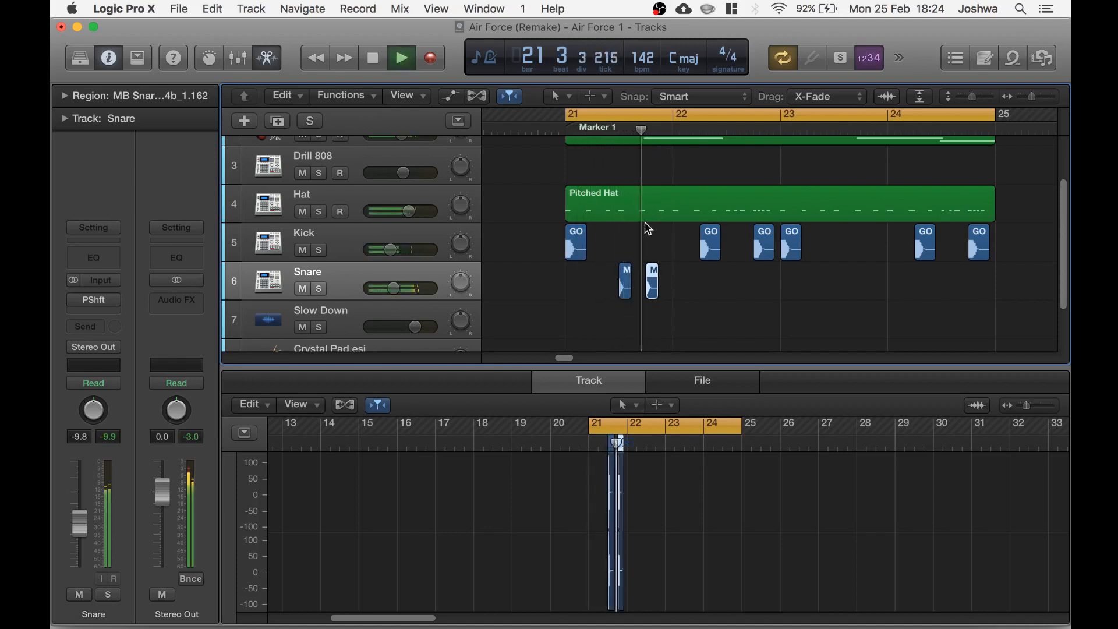
pyautogui.press('space')
pyautogui.moveTo(652, 274)
pyautogui.mouseDown()
pyautogui.moveTo(679, 276)
pyautogui.moveTo(667, 276)
pyautogui.mouseUp()
pyautogui.press('space')
pyautogui.press('space')
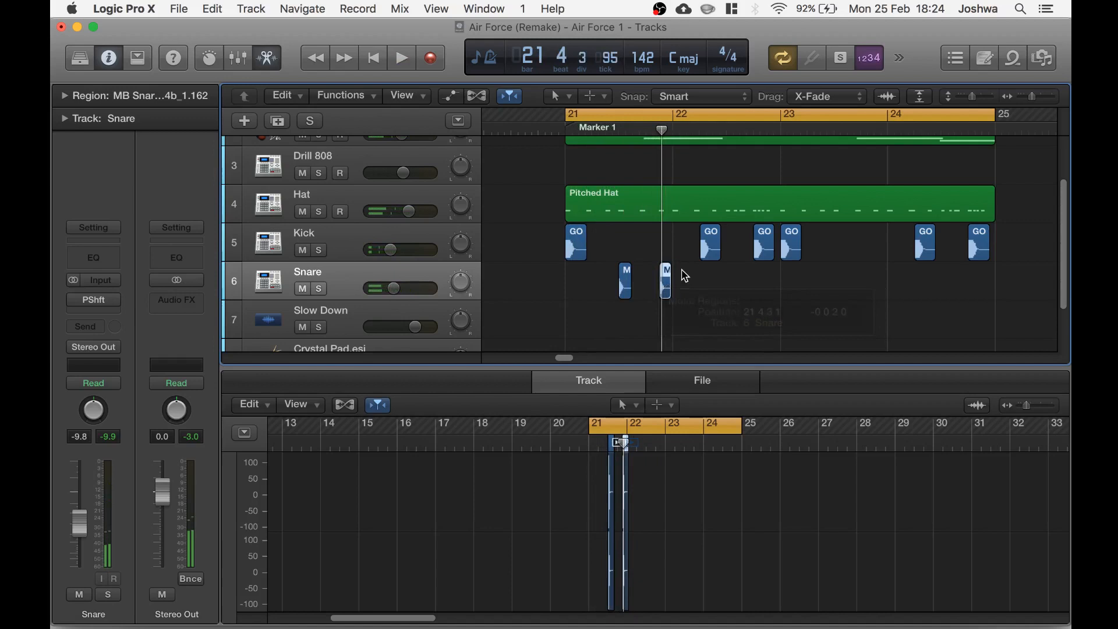
pyautogui.press('space')
pyautogui.press('space')
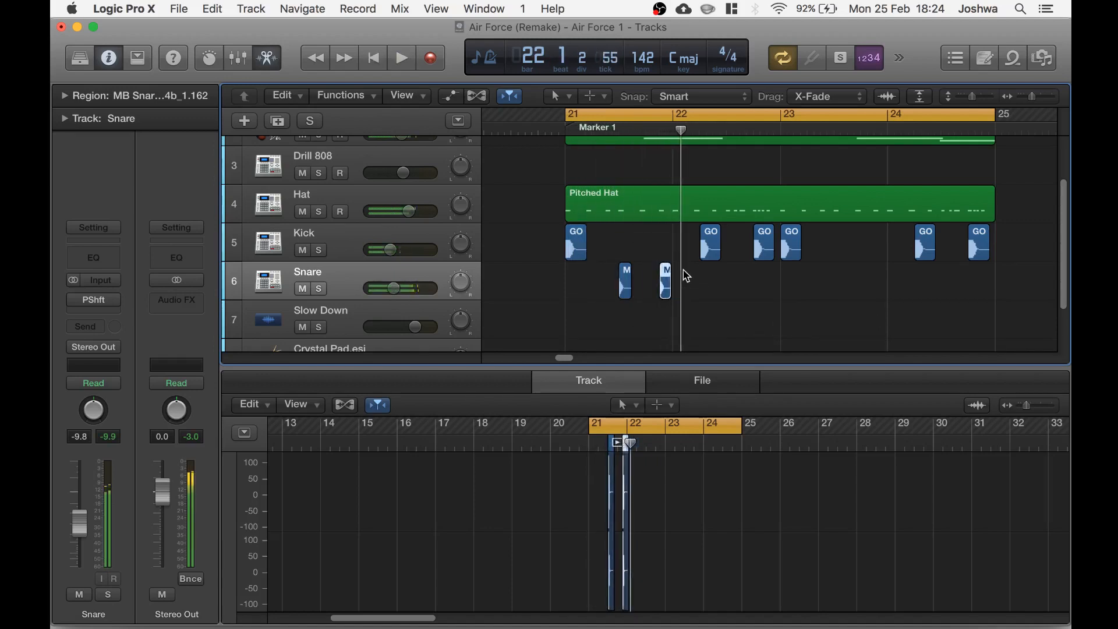
# Paste a snare region at bar 22 beat 2 and shift it slightly earlier
pyautogui.moveTo(681, 130)
pyautogui.mouseDown()
pyautogui.moveTo(664, 129)
pyautogui.moveTo(700, 128)
pyautogui.mouseUp()
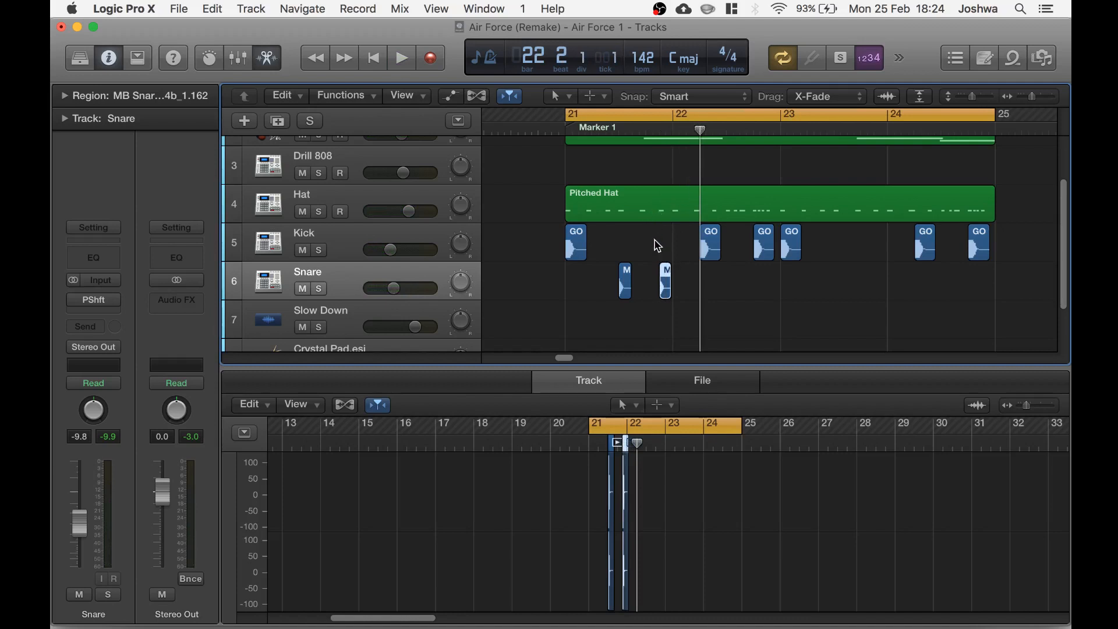
pyautogui.press('super+v')
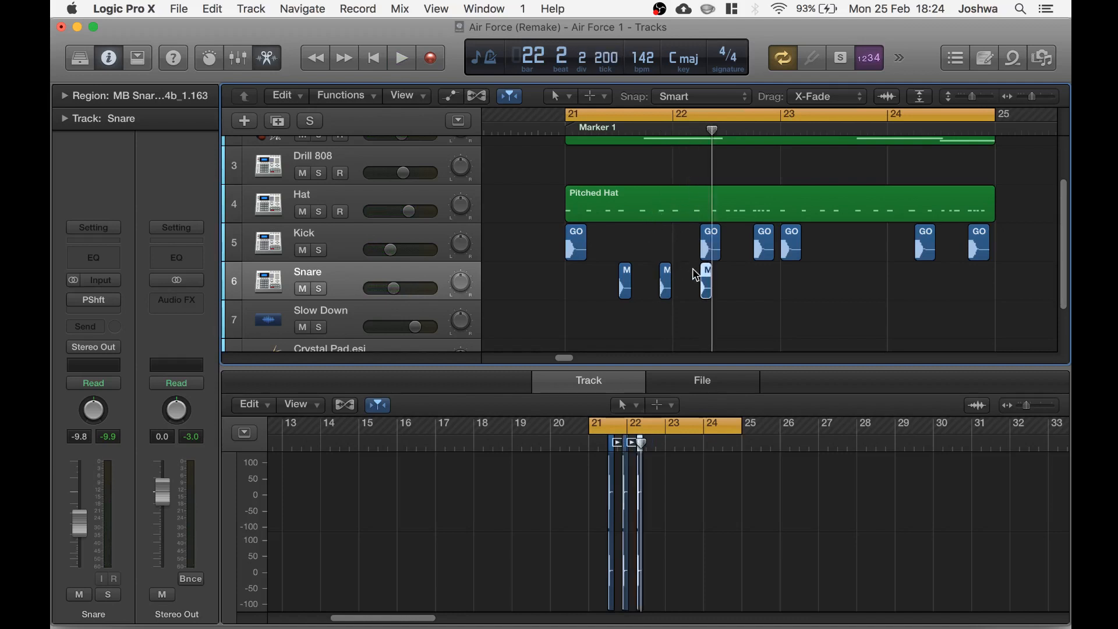
pyautogui.rightClick(708, 276)
pyautogui.moveTo(708, 276); pyautogui.dragTo(701, 285)
pyautogui.press('space')
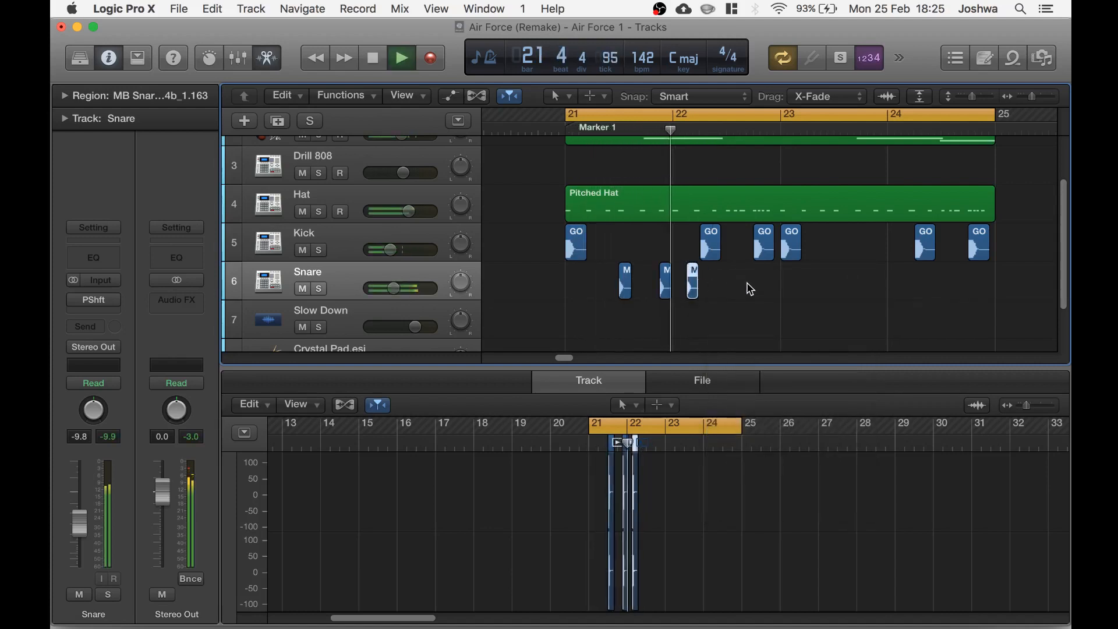
pyautogui.press('space')
# Paste two more snare regions around bar 22 beats 3 and 4 and play the pattern
pyautogui.click(726, 125)
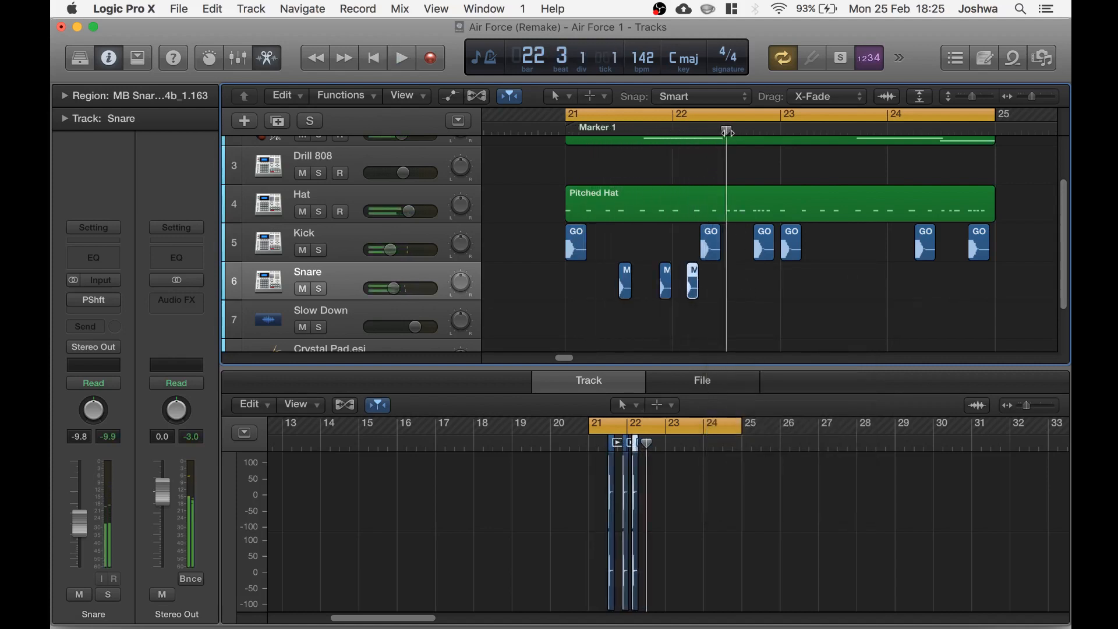
pyautogui.press('super+v')
pyautogui.moveTo(726, 130); pyautogui.dragTo(738, 127)
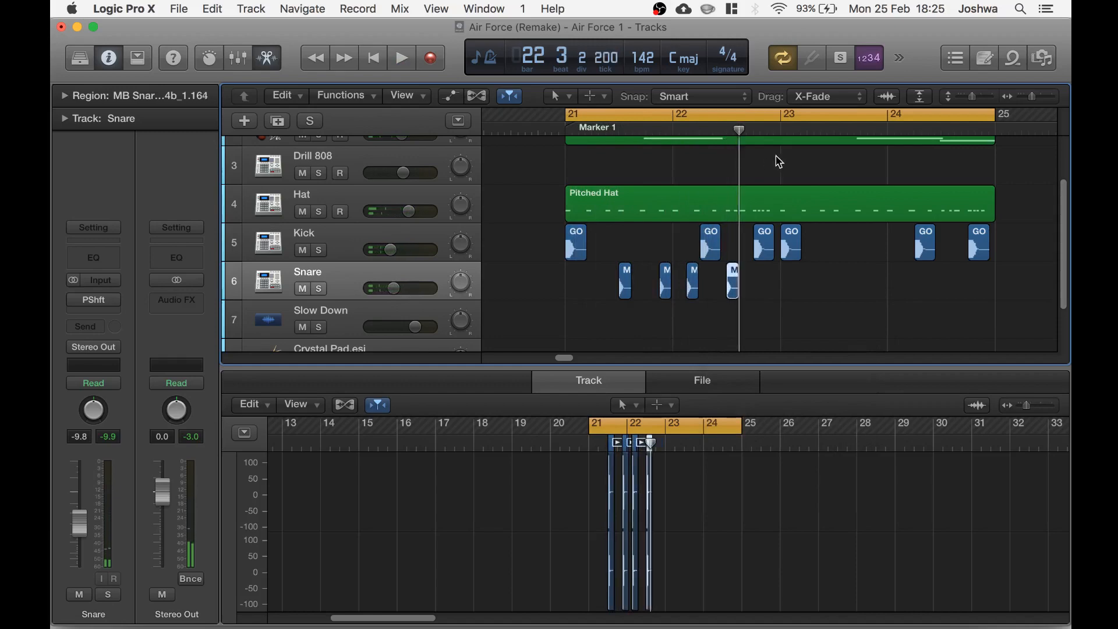
pyautogui.click(771, 142)
pyautogui.click(767, 130)
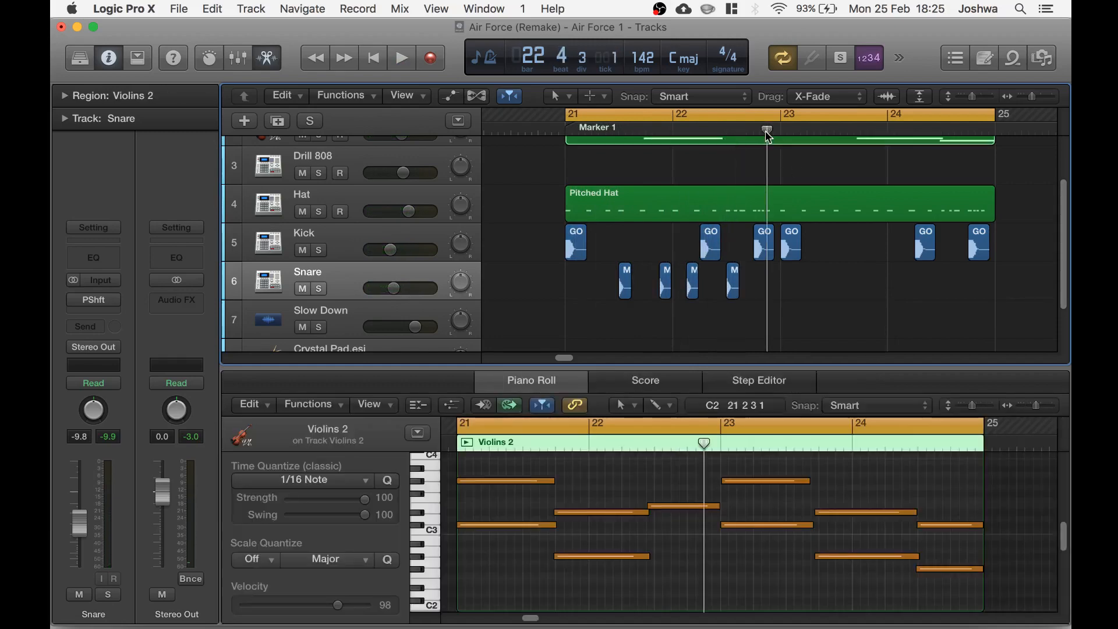
pyautogui.press('super+v')
pyautogui.press('space')
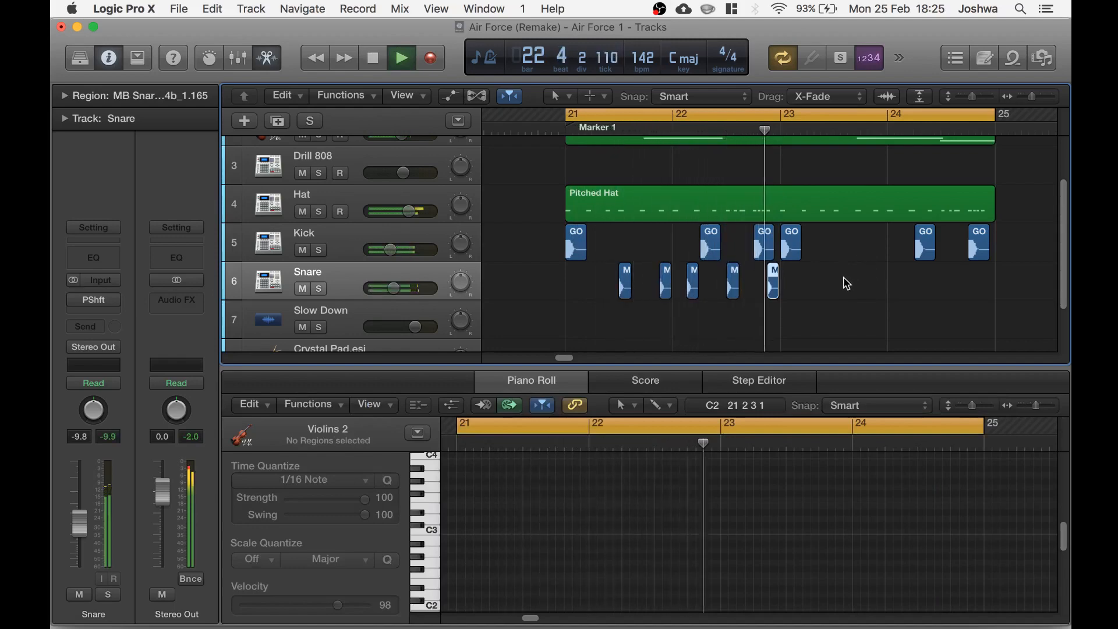
pyautogui.press('space')
# Select all five snare regions and repeat them across bars 23 to 24
pyautogui.click(614, 313)
pyautogui.moveTo(596, 281); pyautogui.dragTo(778, 293)
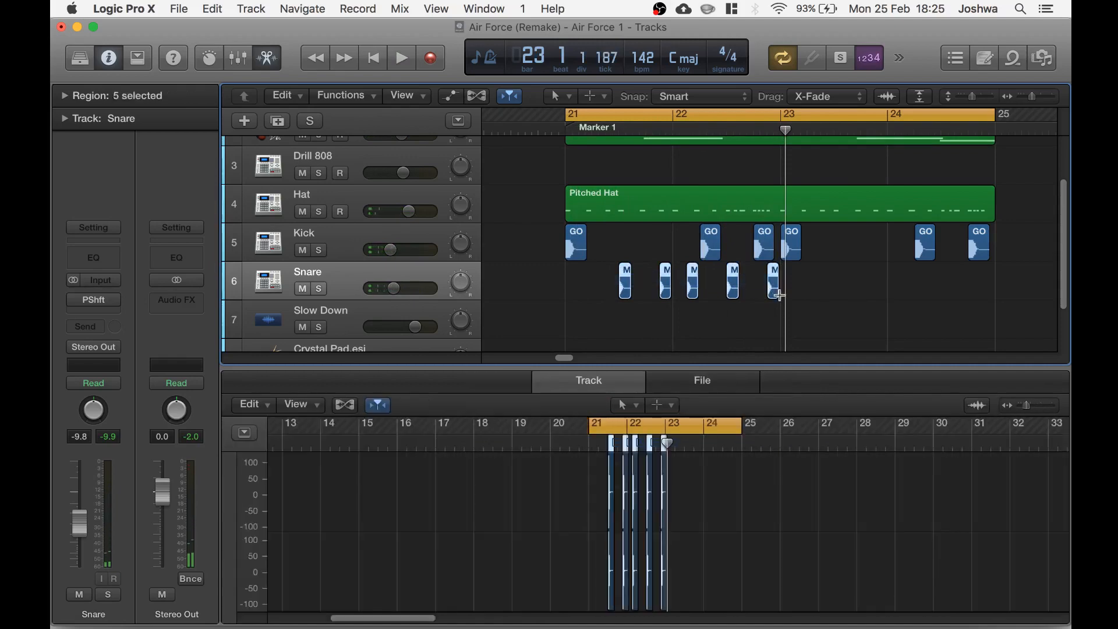
pyautogui.click(620, 131)
pyautogui.click(836, 130)
pyautogui.press('super+r')
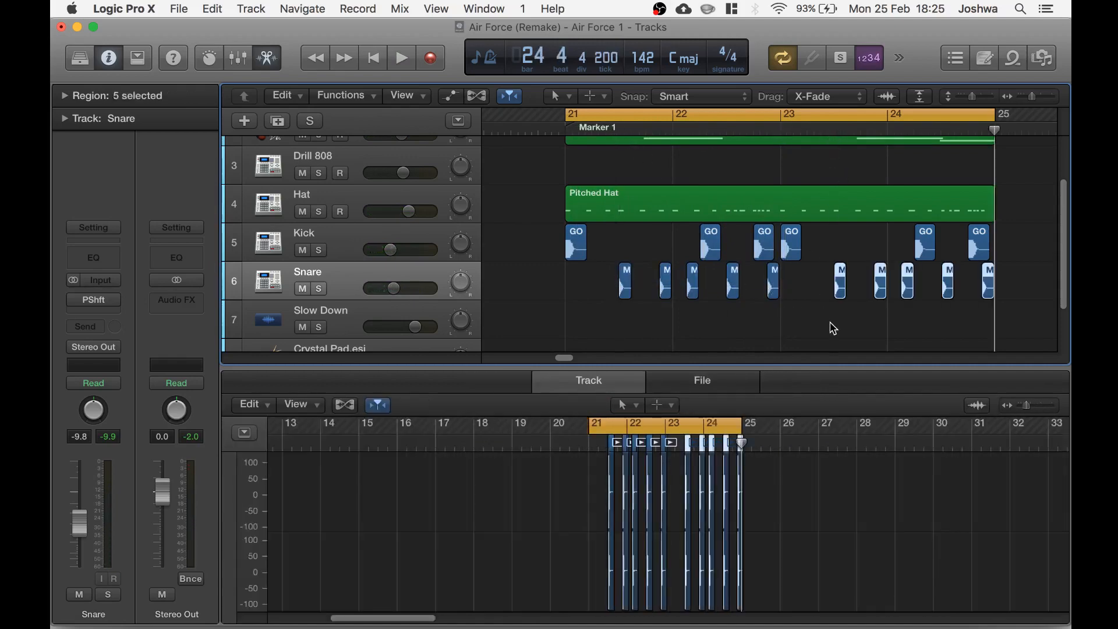
# Record an 808 bass part on the Drill 808 track across bars 21 to 24 and play it back
pyautogui.press('space')
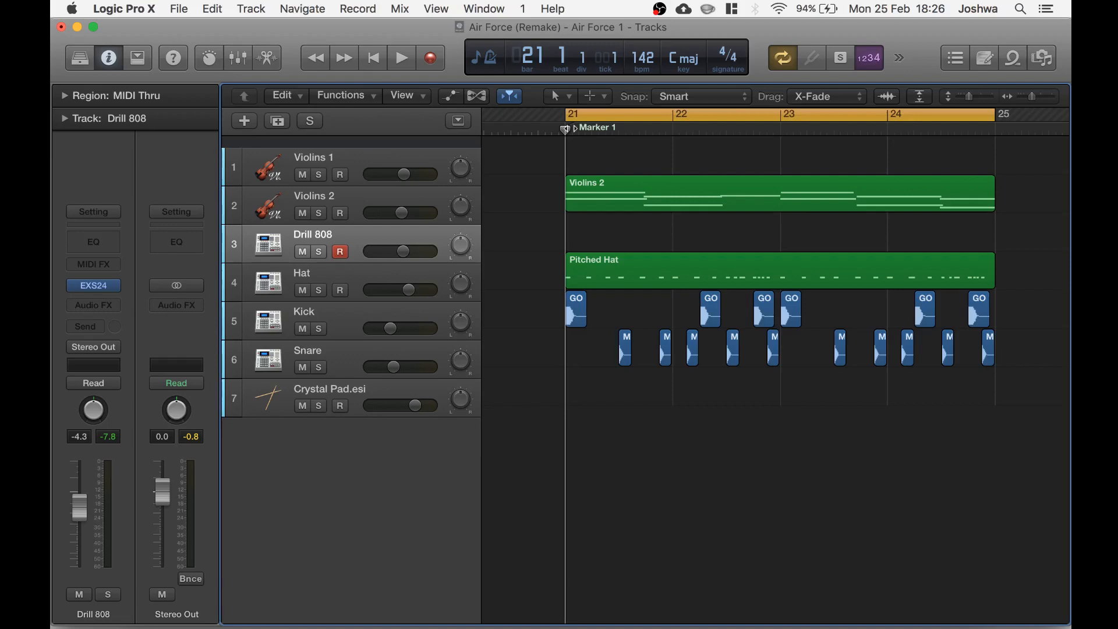
pyautogui.press('r')
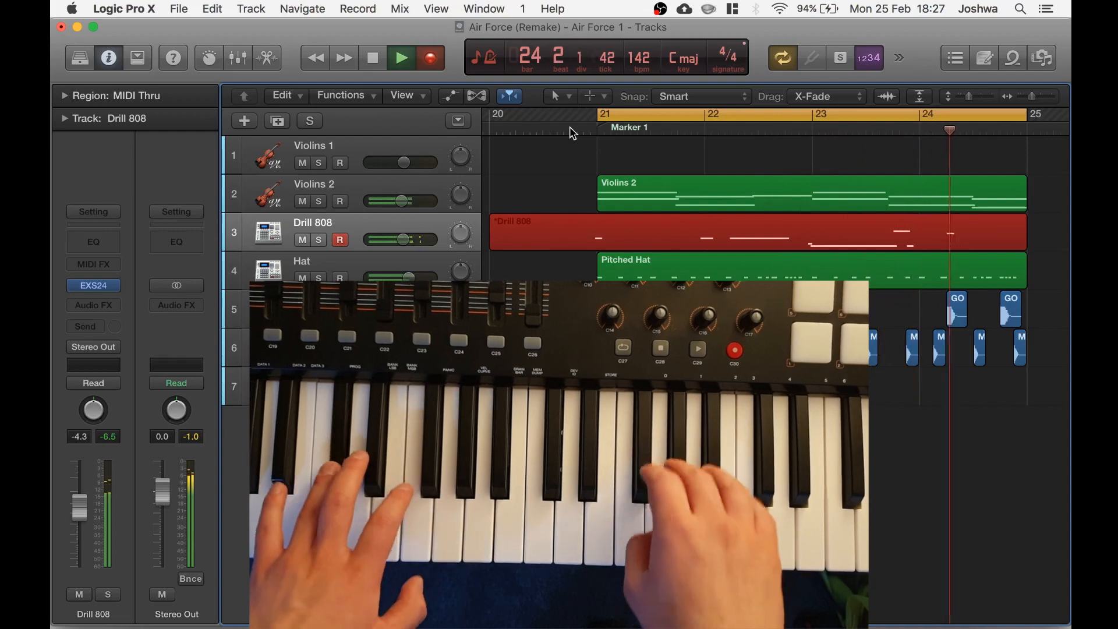
pyautogui.press('space')
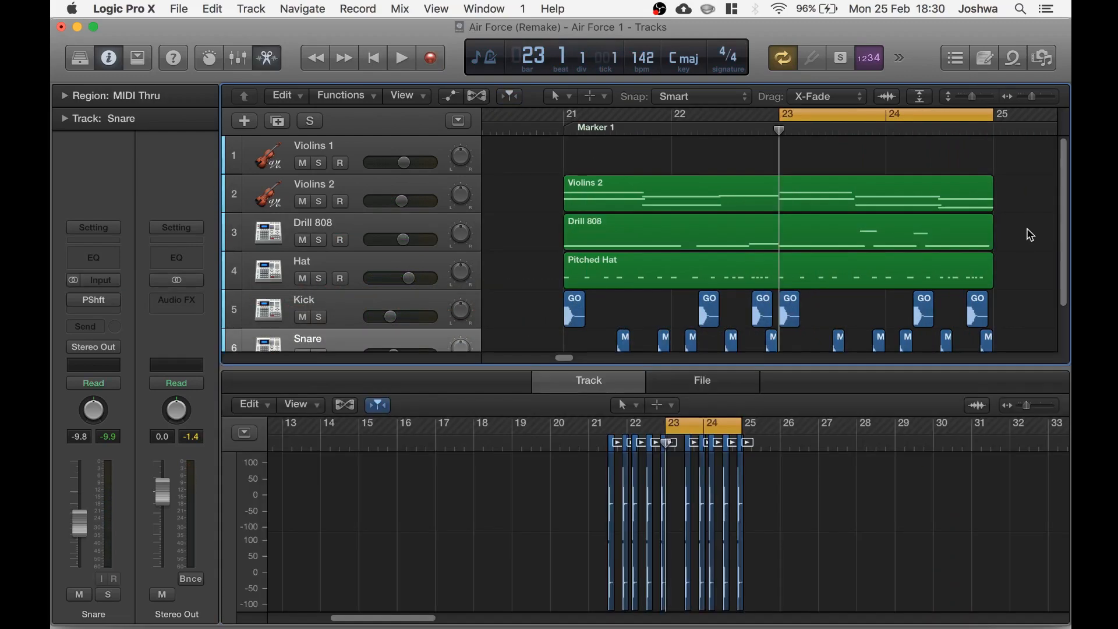
pyautogui.press('space')
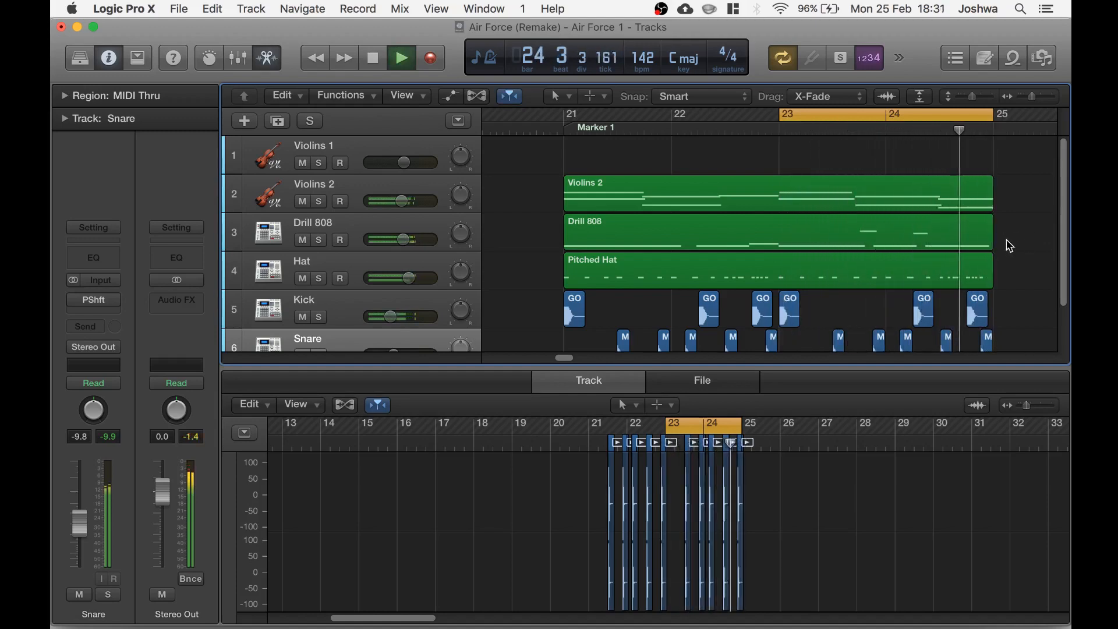
pyautogui.press('space')
# Open the Drill 808 track's EXS24 instrument to inspect its settings, close it and play the section again
pyautogui.click(358, 231)
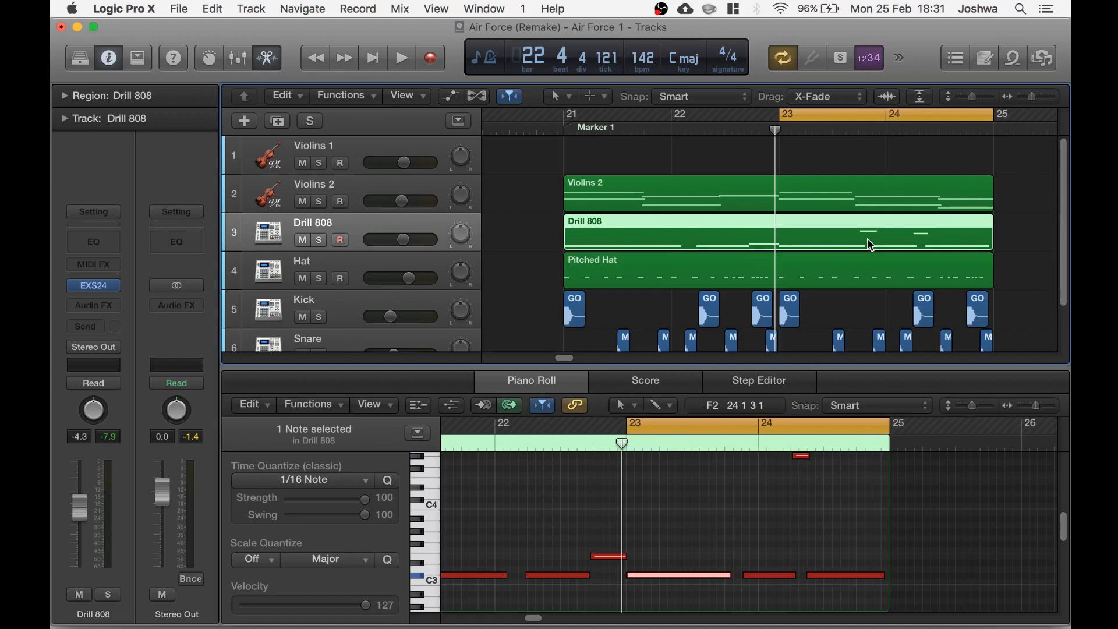
pyautogui.click(96, 287)
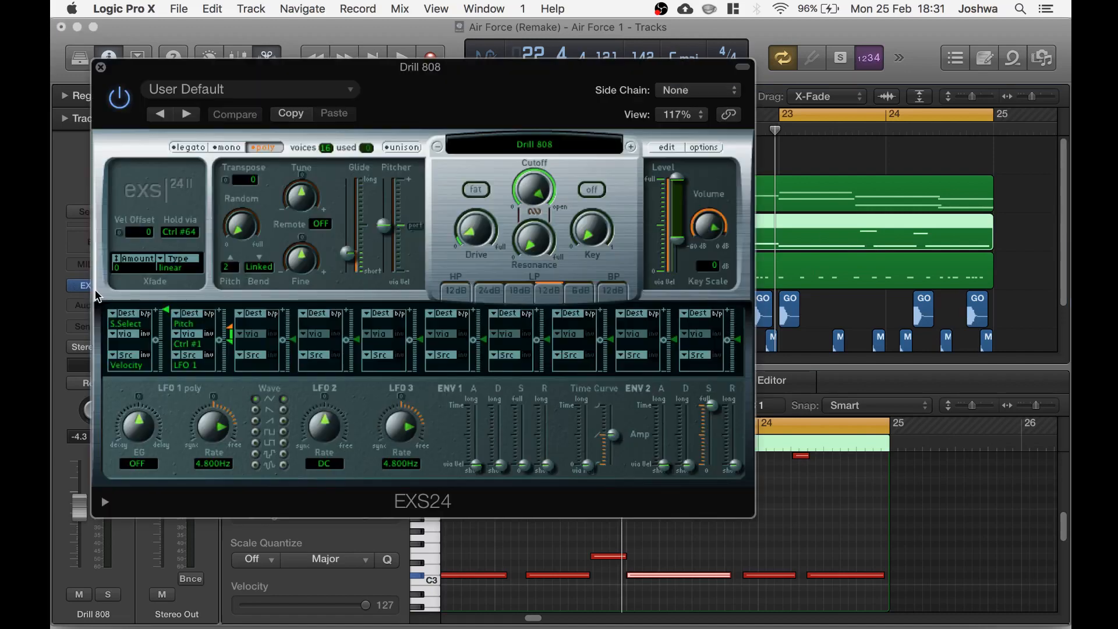
pyautogui.moveTo(431, 81); pyautogui.dragTo(449, 101)
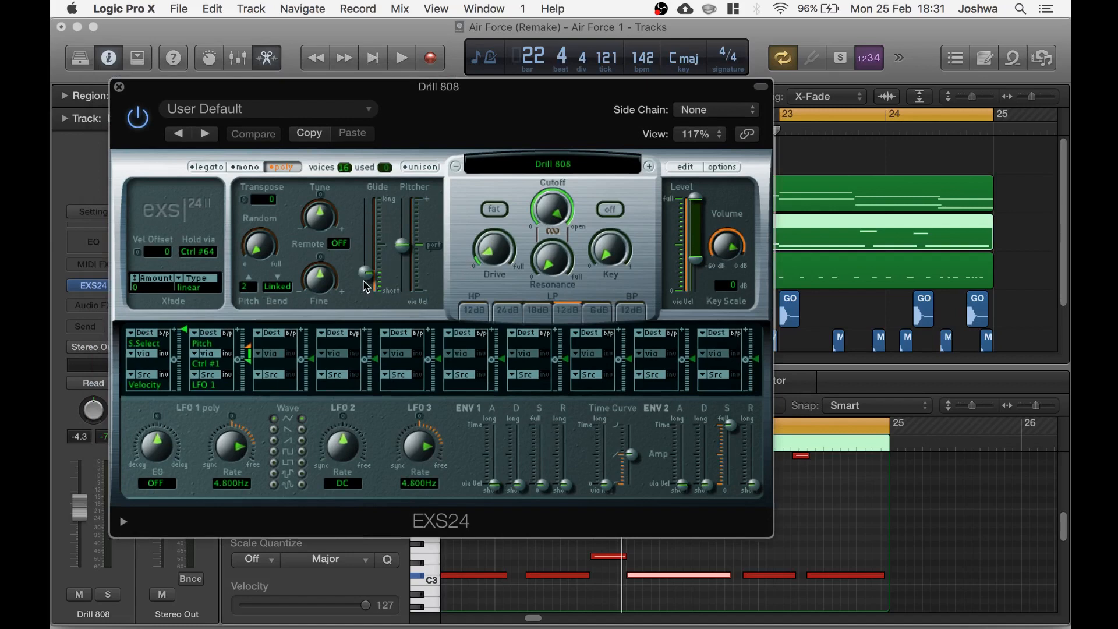
pyautogui.moveTo(367, 287)
pyautogui.moveTo(433, 133); pyautogui.dragTo(452, 143)
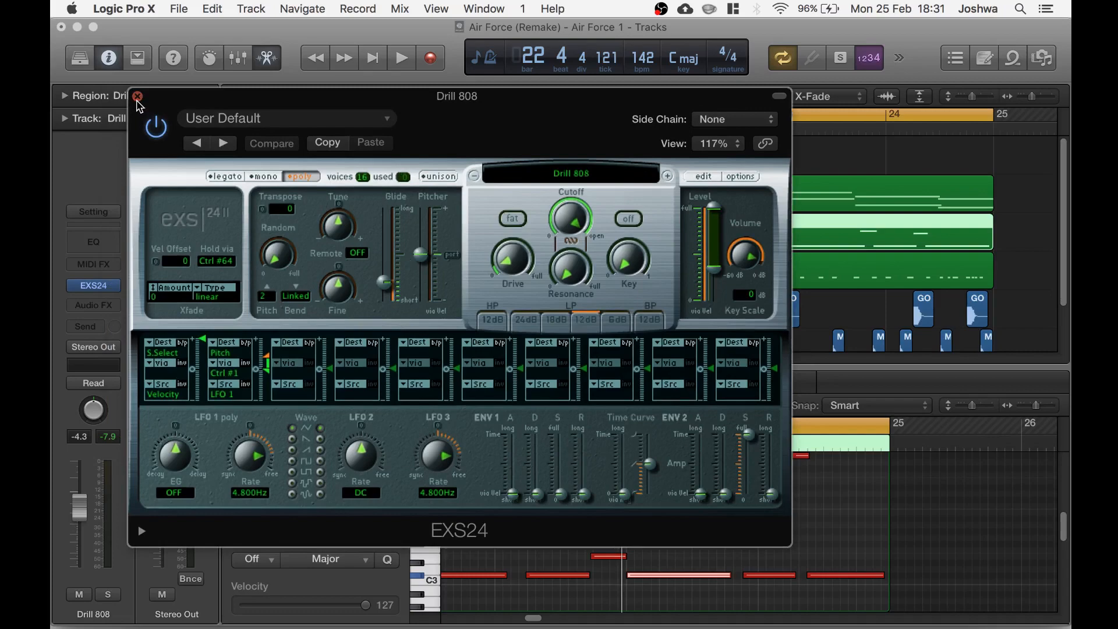
pyautogui.click(138, 96)
pyautogui.press('space')
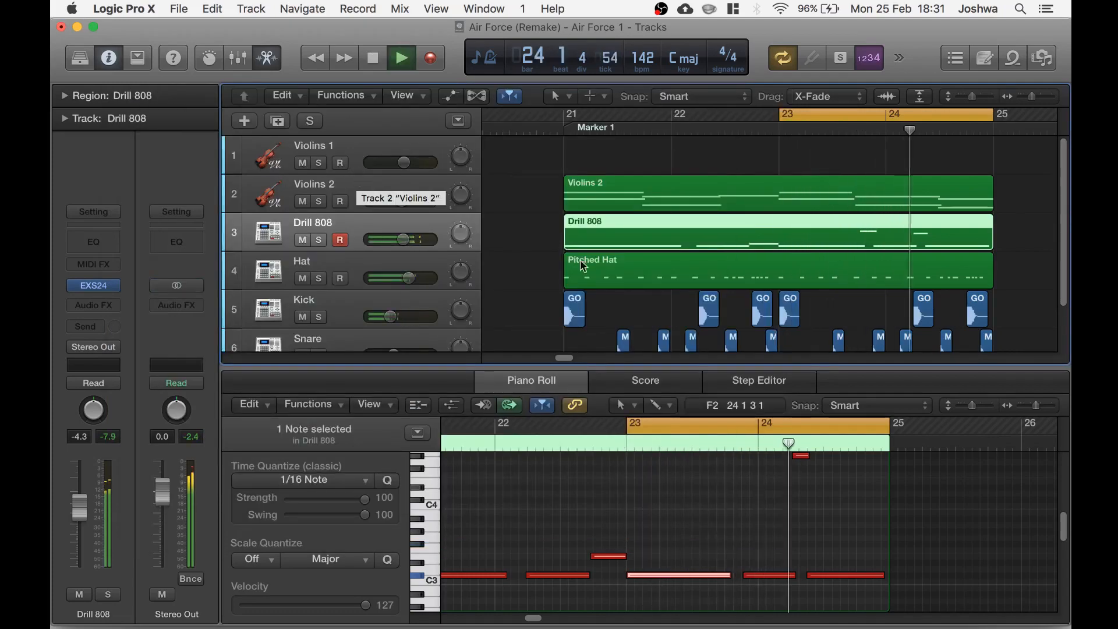
pyautogui.press('space')
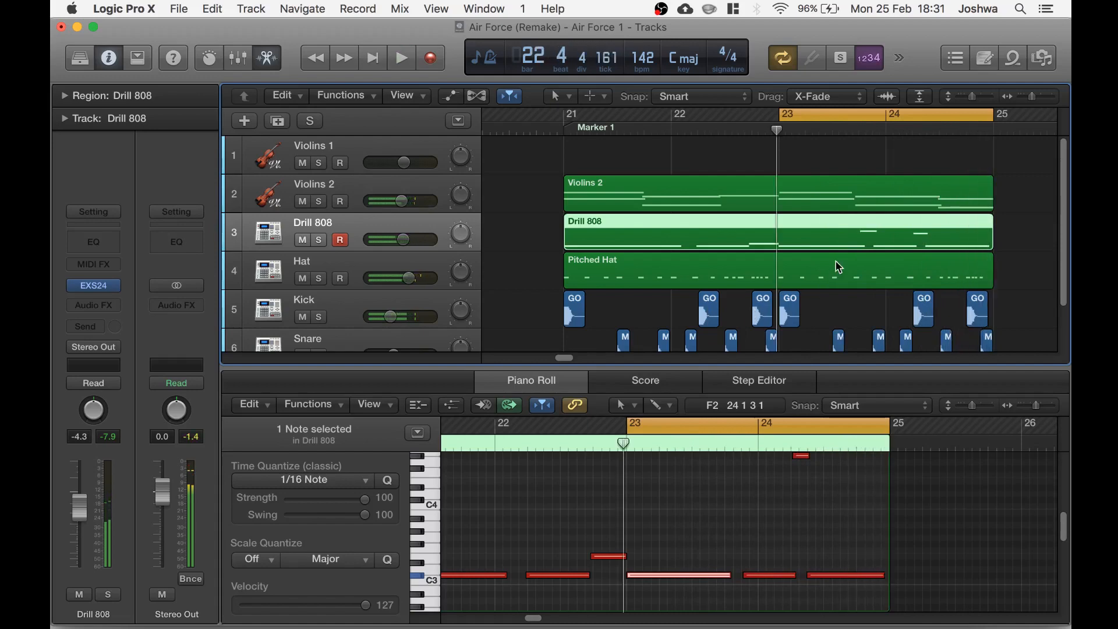
# Search the loop library for triangle and add Latin Triangle 01 to the Crystal Pad.esi track at bar 21
pyautogui.scroll(-1, 816, 261)
pyautogui.scroll(-3, 815, 259)
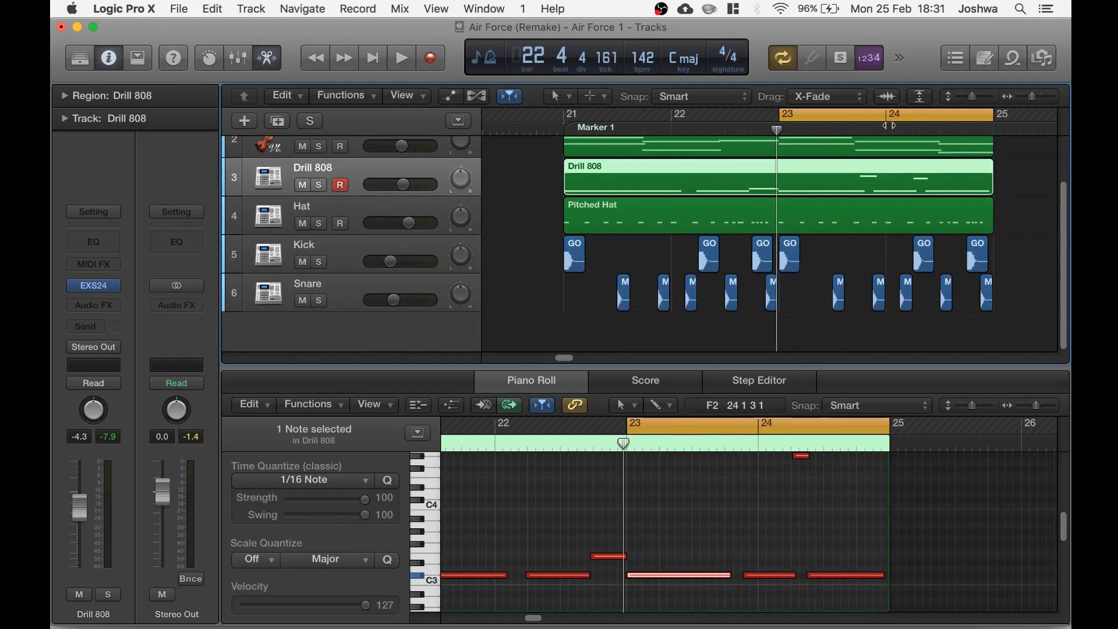
pyautogui.click(1010, 66)
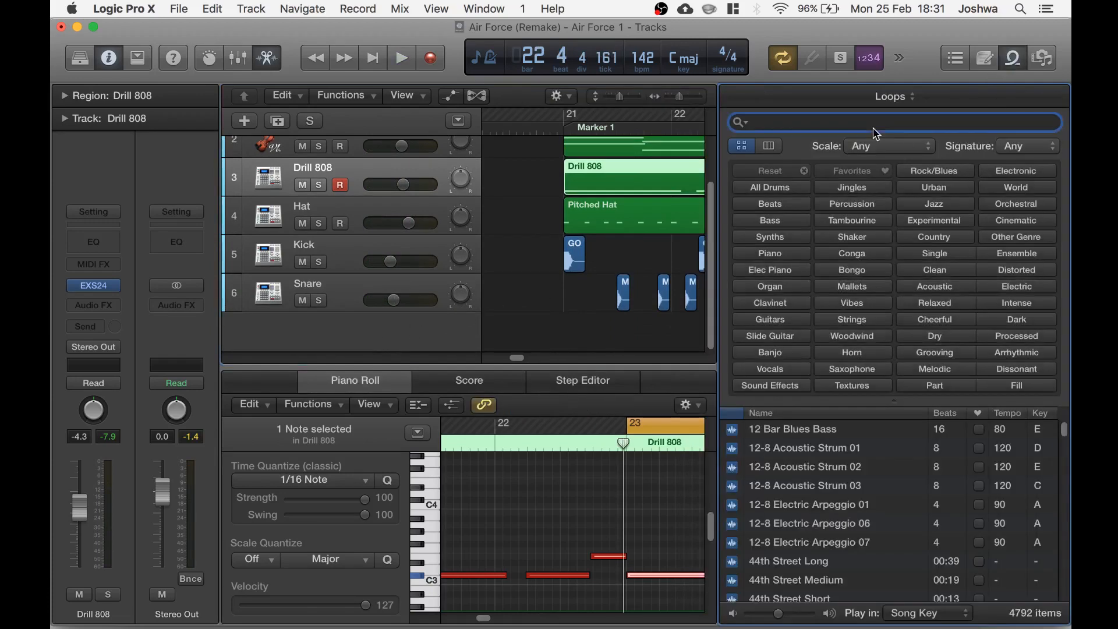
pyautogui.write('triangle')
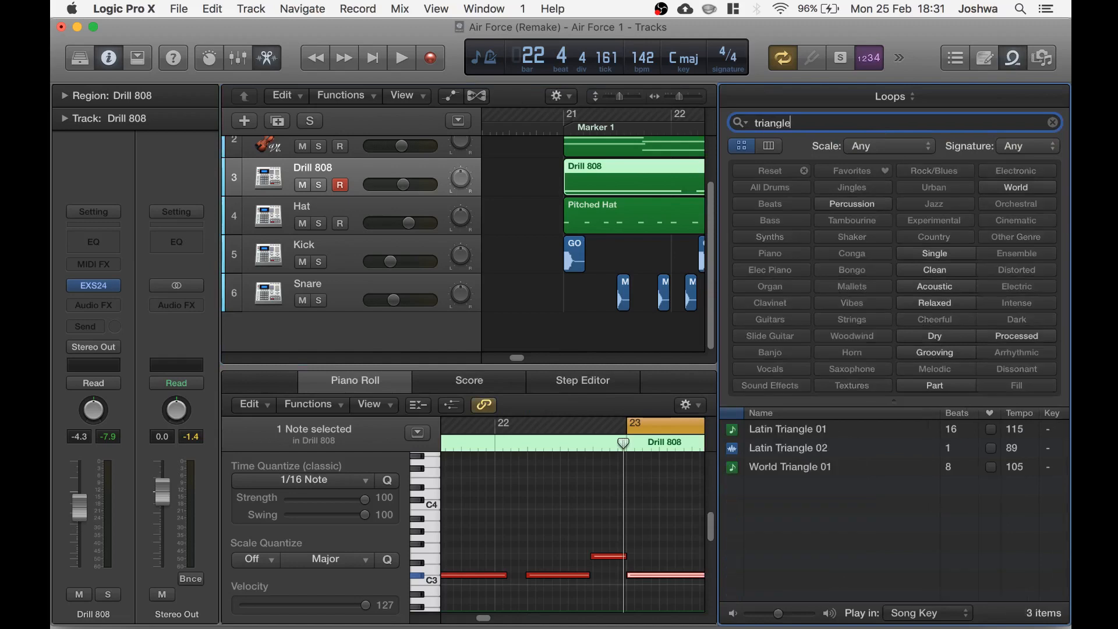
pyautogui.moveTo(806, 431); pyautogui.dragTo(572, 341)
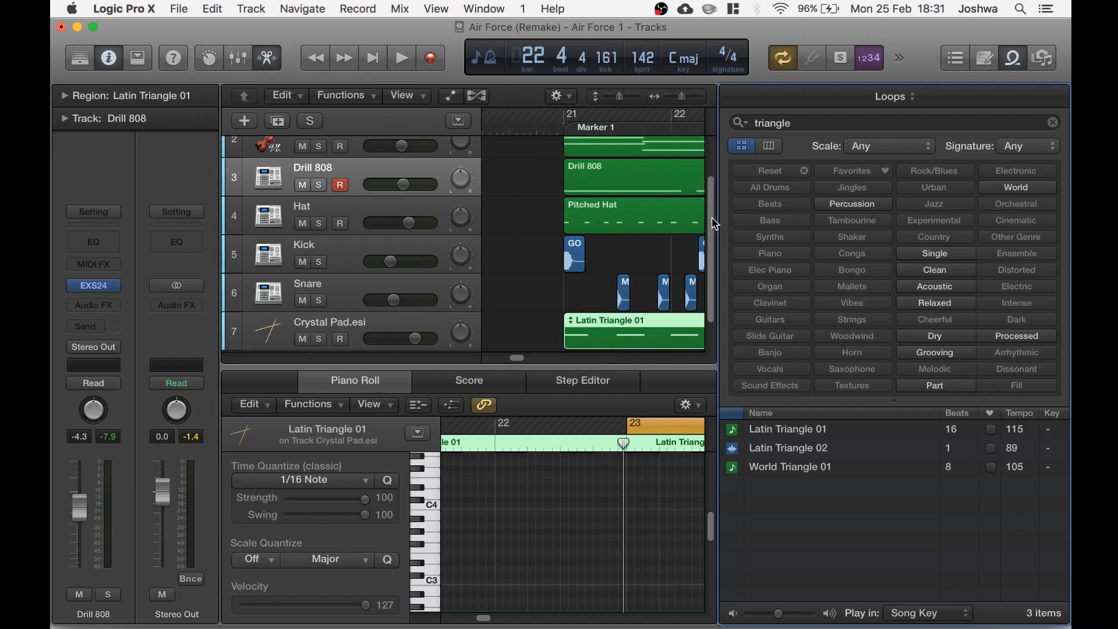
pyautogui.click(1011, 60)
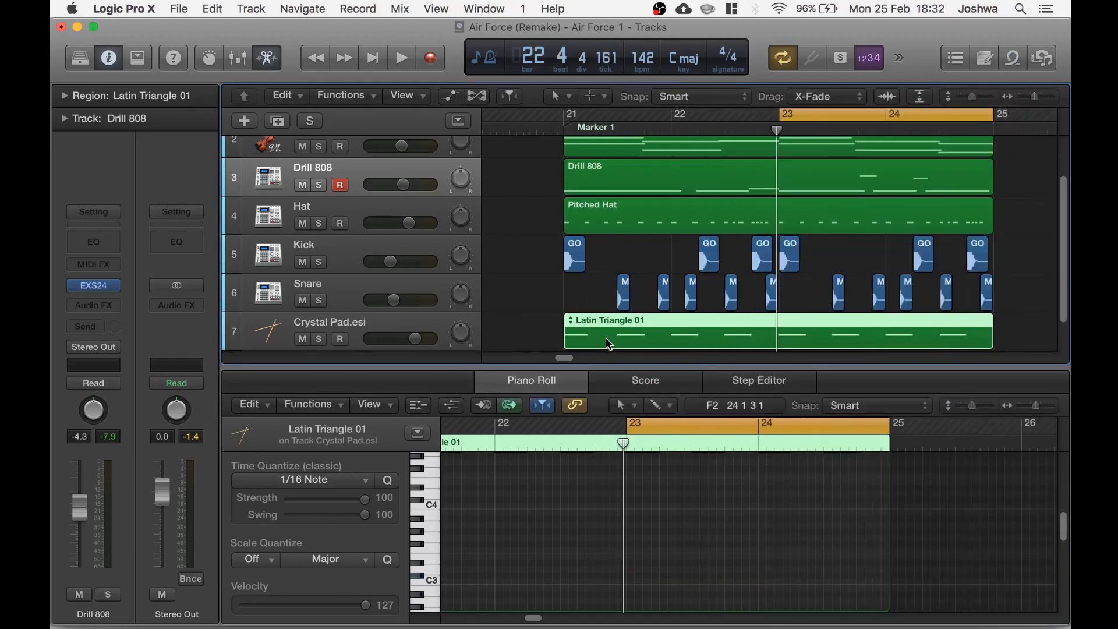
# Solo the triangle loop track and audition it within the bars 23 to 24 loop
pyautogui.click(320, 341)
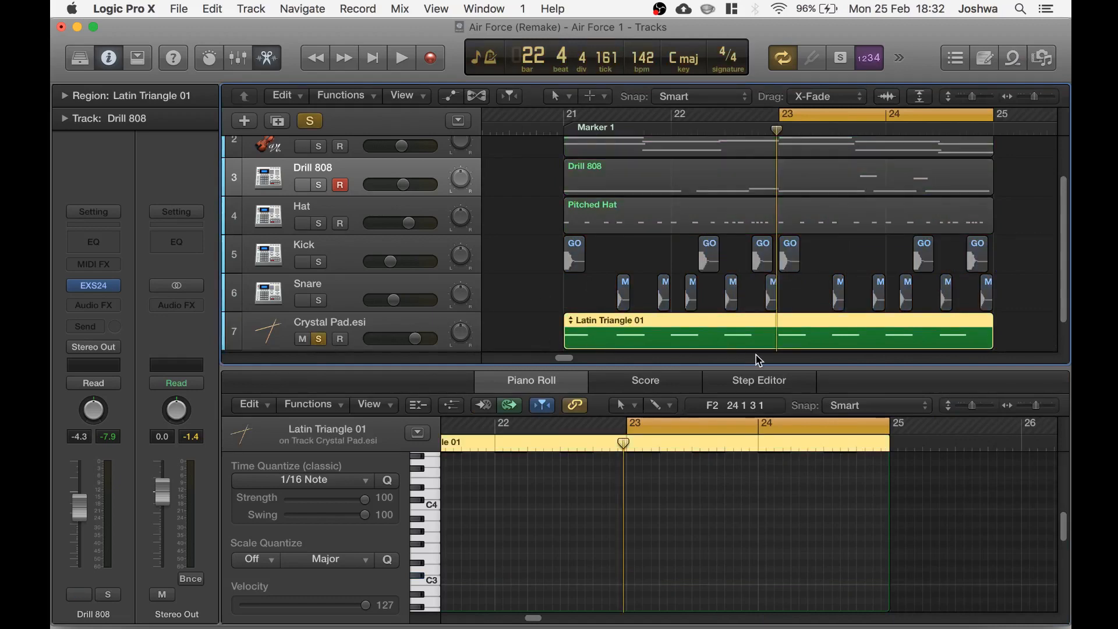
pyautogui.press('space')
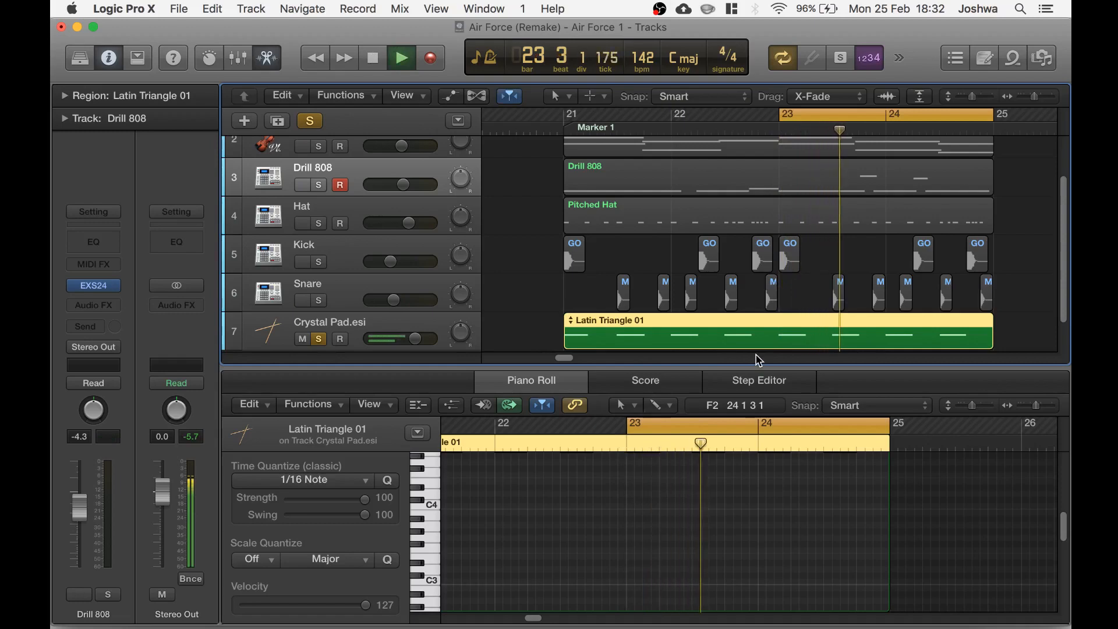
pyautogui.click(853, 129)
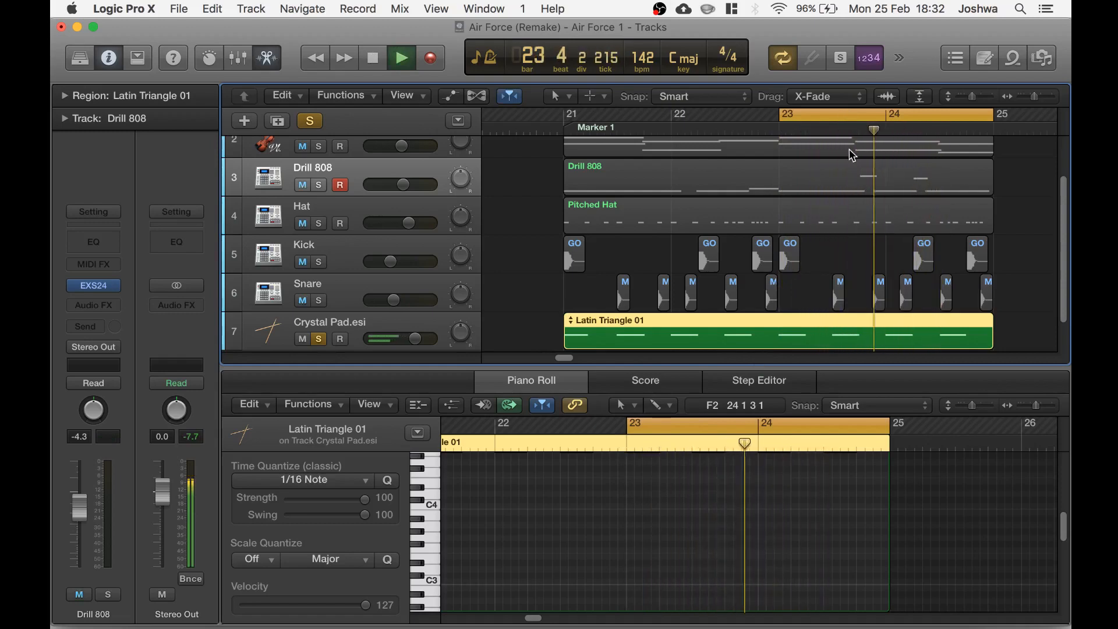
pyautogui.click(826, 117)
pyautogui.press('space')
# Trim the Latin Triangle region to about two beats long and turn solo off
pyautogui.moveTo(993, 339); pyautogui.dragTo(611, 346)
pyautogui.scroll(2, 612, 346)
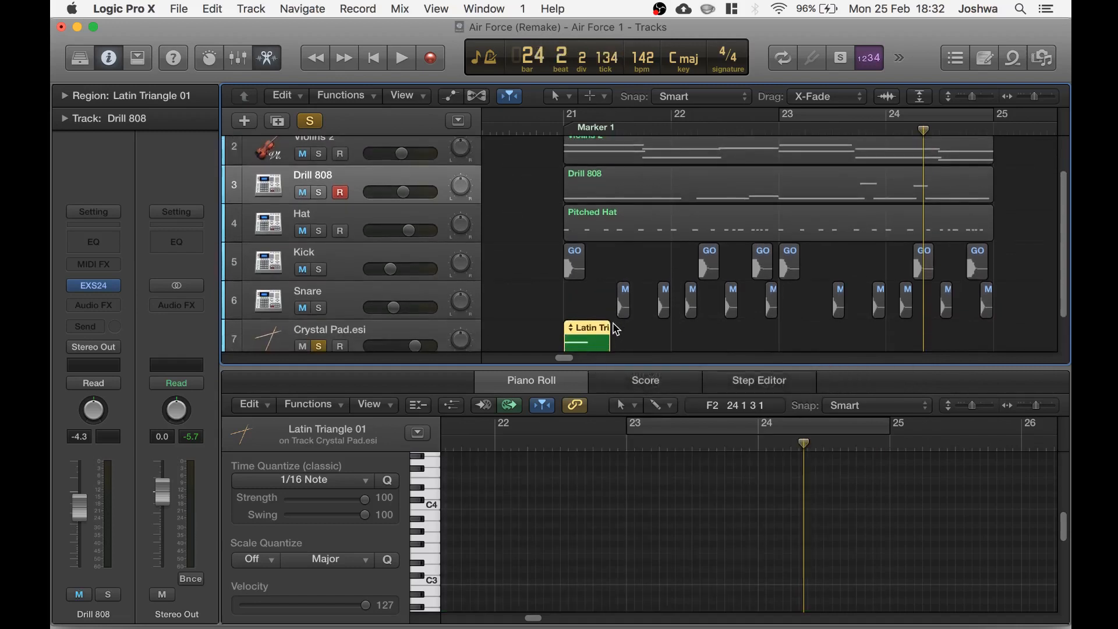
pyautogui.click(622, 337)
pyautogui.click(311, 122)
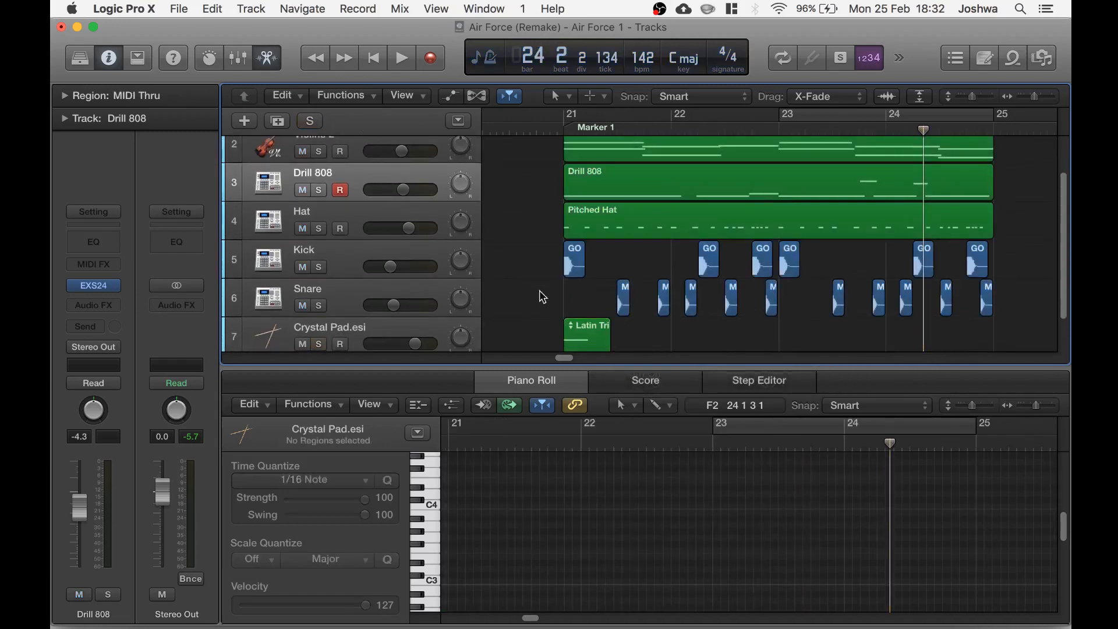
# Move the triangle region to about bar 21 beat 2 and paste a copy at bar 23
pyautogui.moveTo(585, 327); pyautogui.dragTo(609, 331)
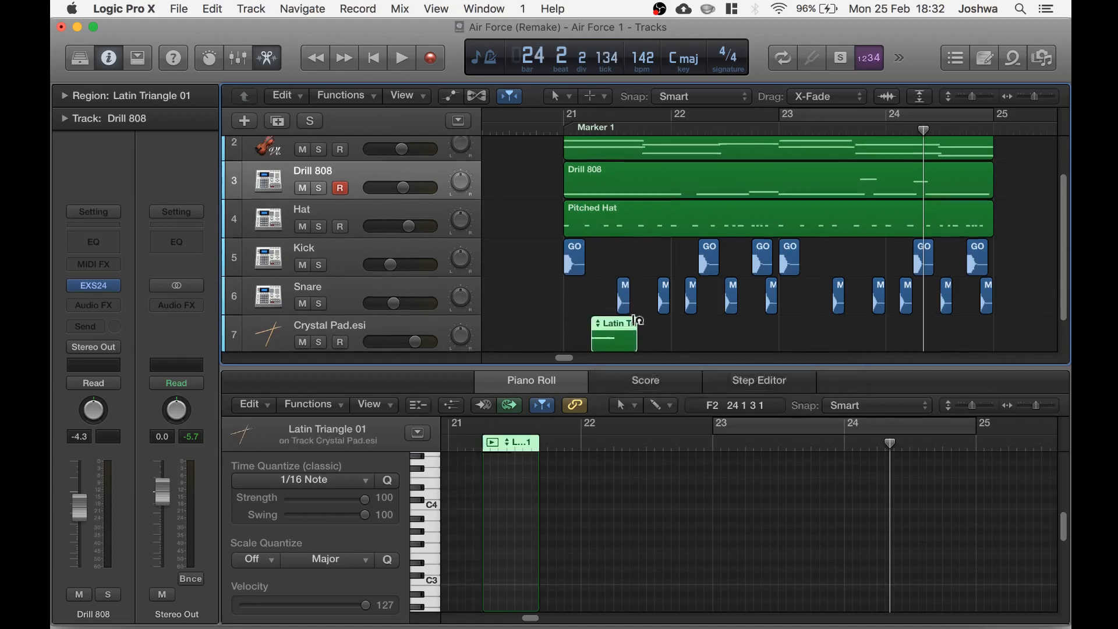
pyautogui.scroll(-1, 621, 315)
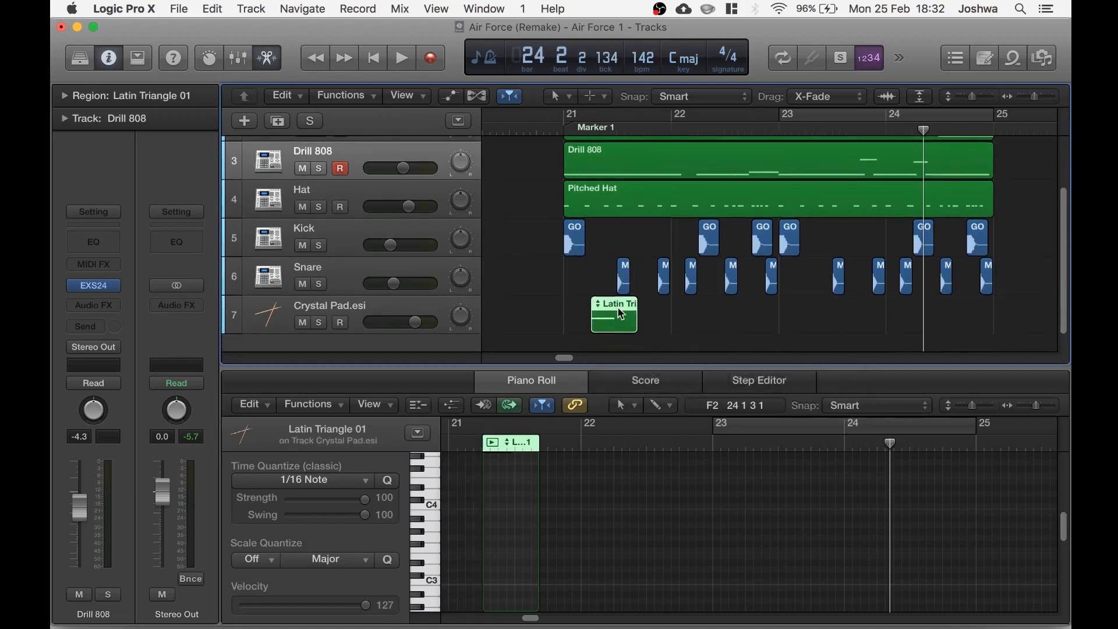
pyautogui.click(435, 311)
pyautogui.click(807, 134)
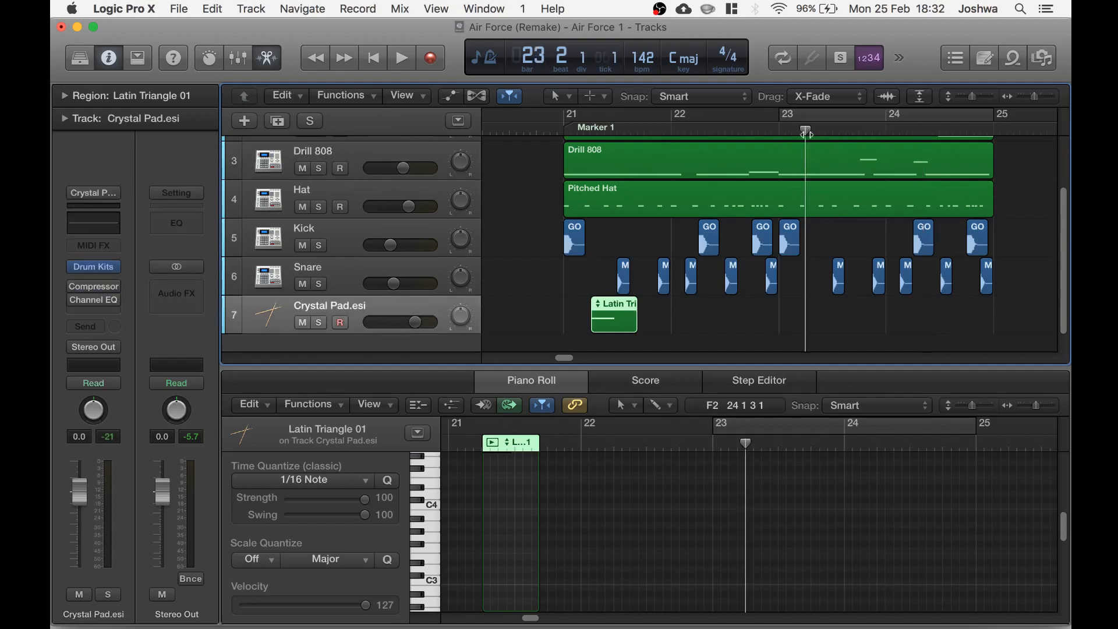
pyautogui.press('super+v')
# Set the cycle range over bars 21 to 24 and play the section
pyautogui.moveTo(581, 120); pyautogui.dragTo(973, 143)
pyautogui.press('space')
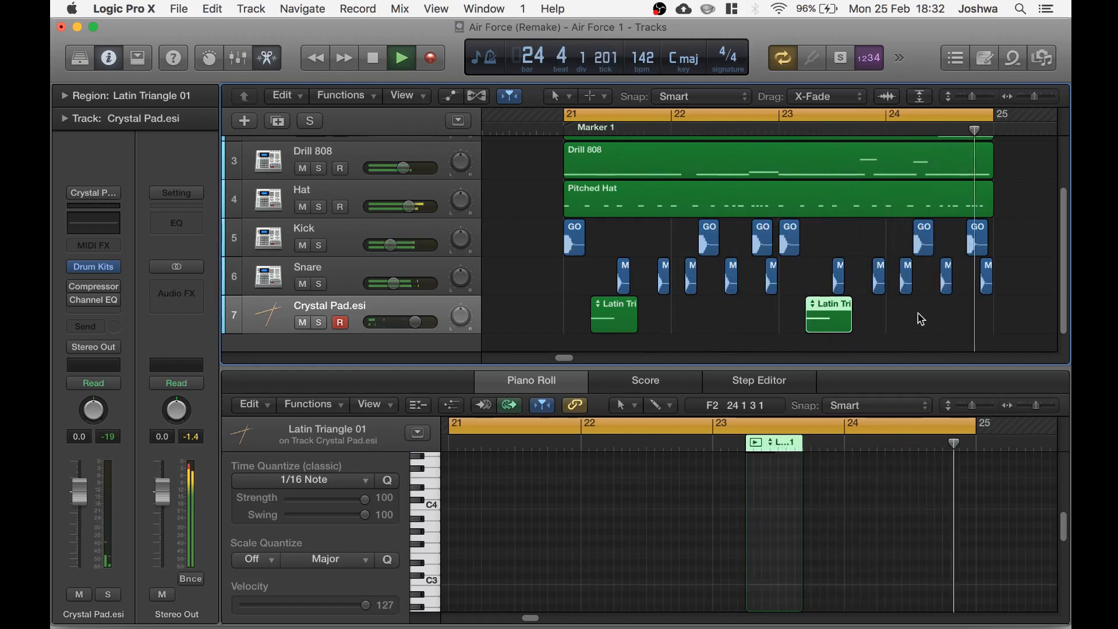
pyautogui.press('space')
# Select all regions in bars 21 to 24 and paste three copies end to end from bar 25 to bar 37
pyautogui.scroll(2, 916, 317)
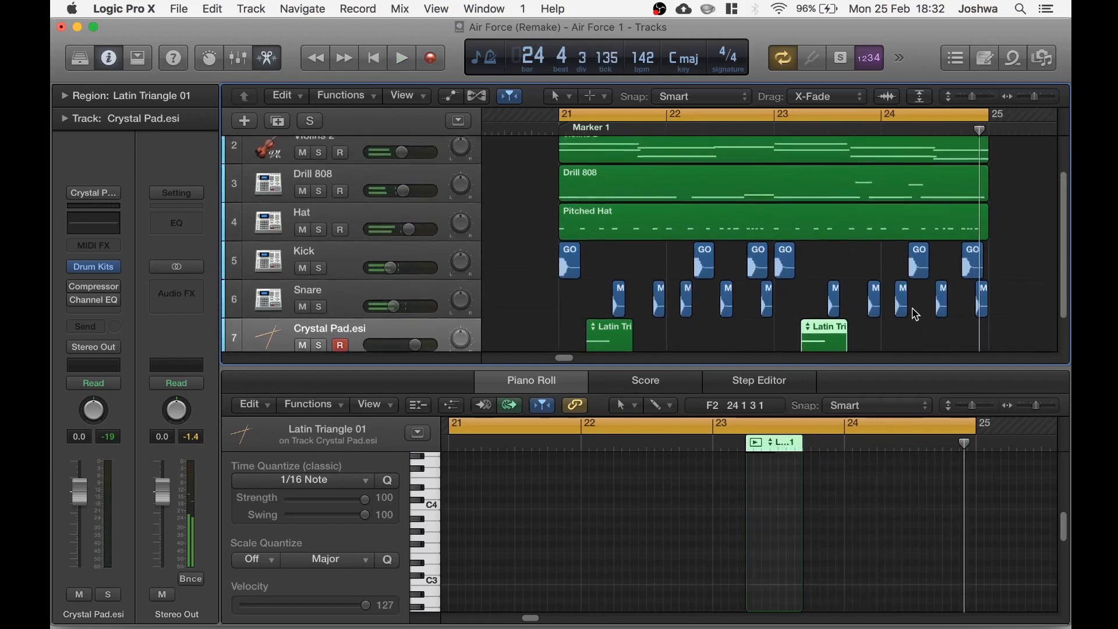
pyautogui.press('super+Left')
pyautogui.press('super+Left')
pyautogui.press('super+Left')
pyautogui.press('super+Left')
pyautogui.press('super+Left')
pyautogui.scroll(2, 887, 276)
pyautogui.scroll(-2, 887, 276)
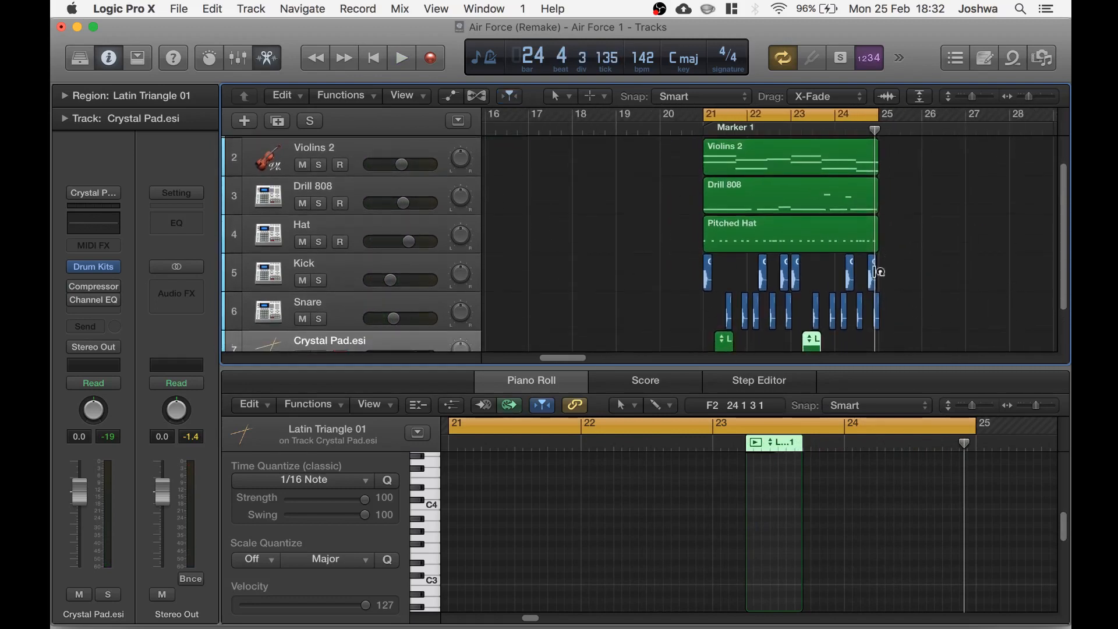
pyautogui.moveTo(795, 364); pyautogui.dragTo(788, 477)
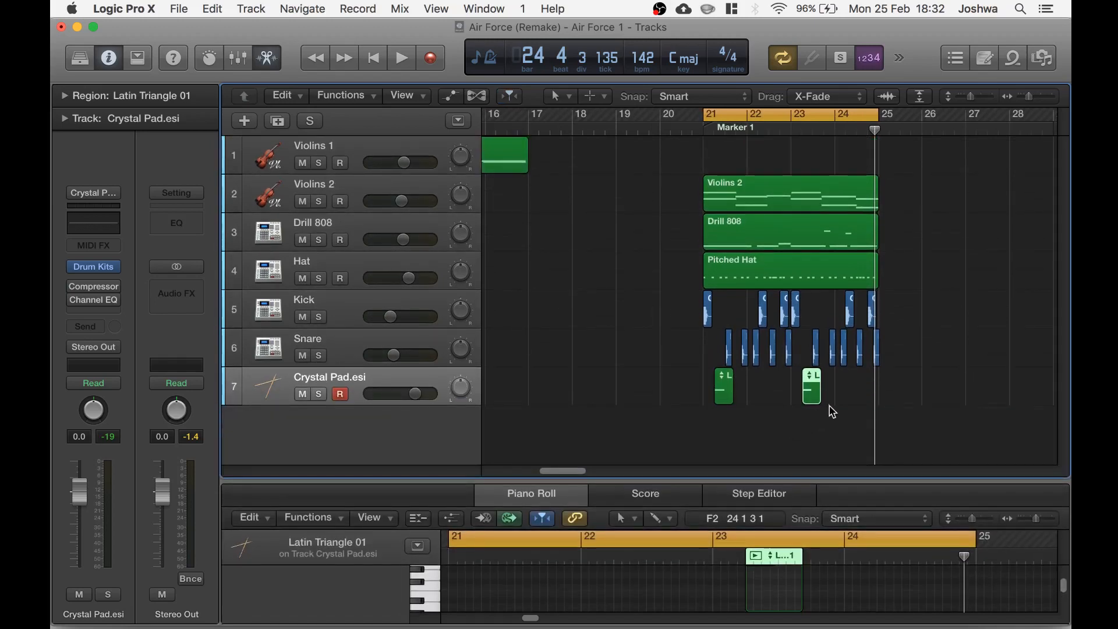
pyautogui.hscroll(3, 833, 409)
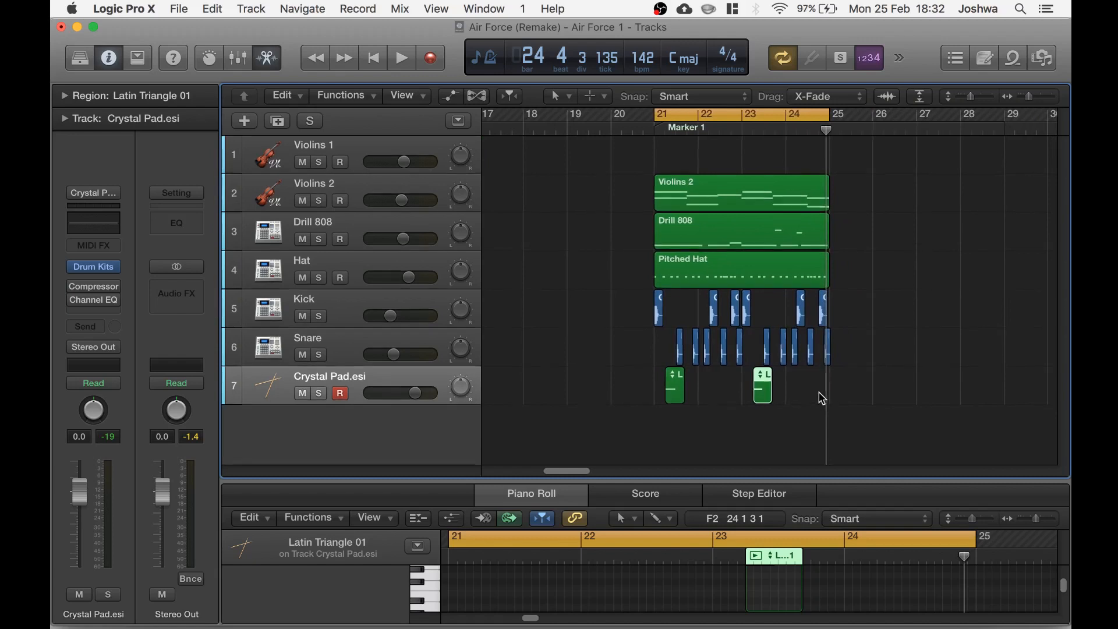
pyautogui.click(936, 297)
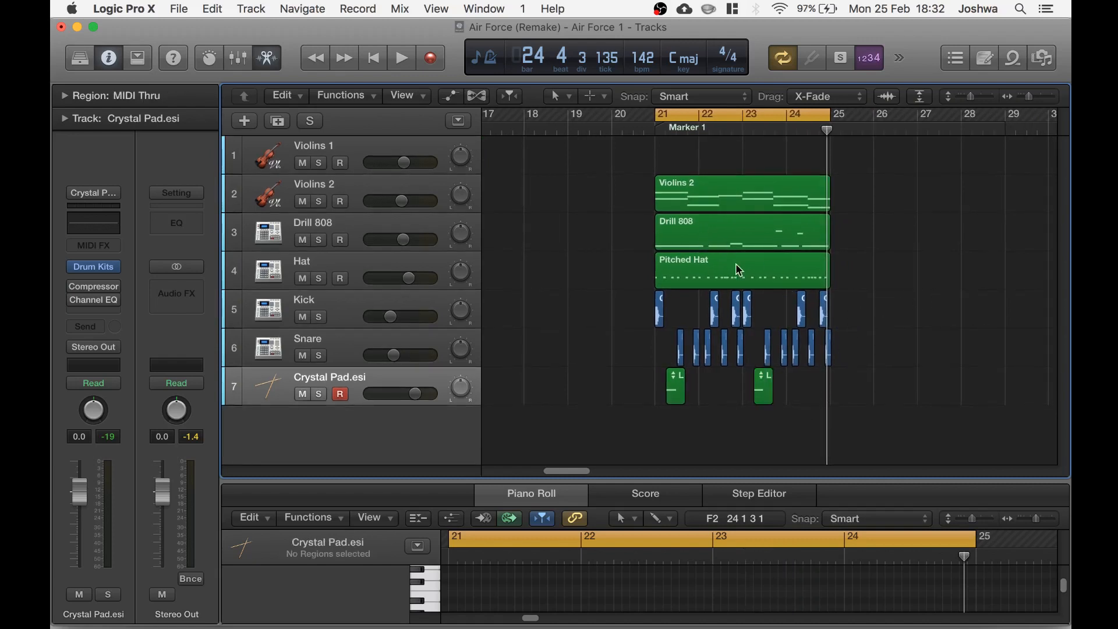
pyautogui.moveTo(673, 225)
pyautogui.mouseDown()
pyautogui.moveTo(869, 228)
pyautogui.moveTo(847, 241)
pyautogui.moveTo(675, 228)
pyautogui.mouseUp()
pyautogui.moveTo(640, 168); pyautogui.dragTo(848, 407)
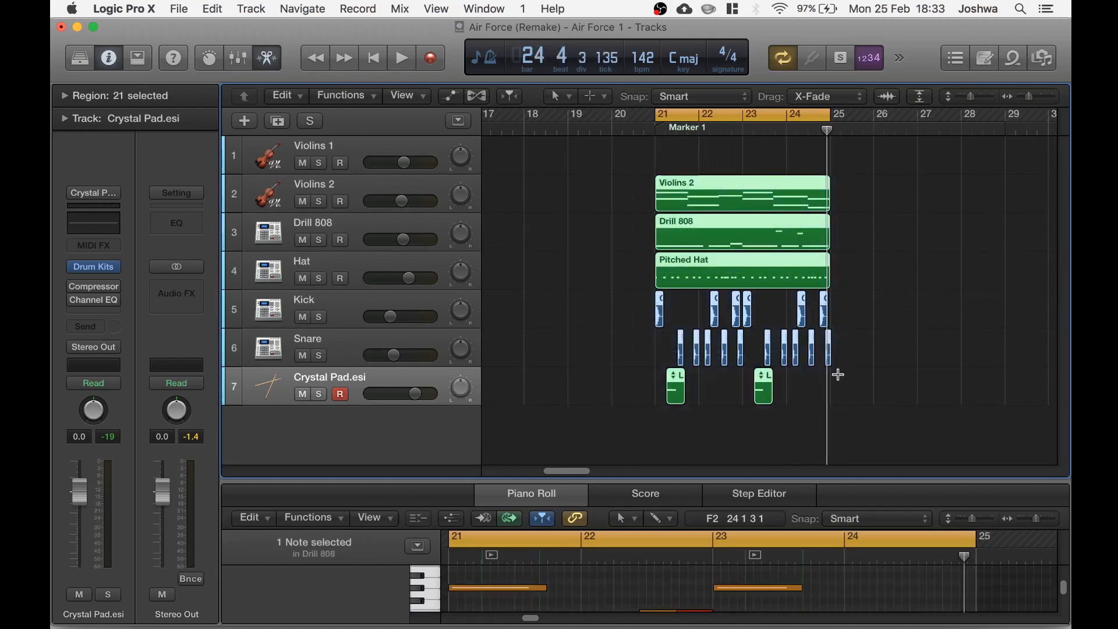
pyautogui.click(365, 193)
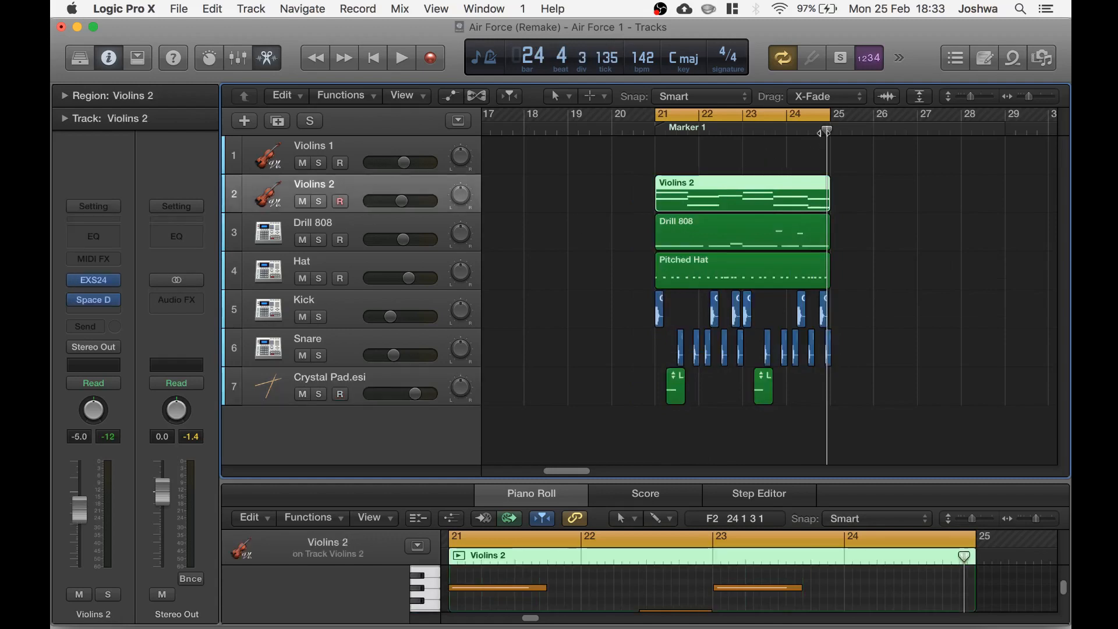
pyautogui.moveTo(826, 131); pyautogui.dragTo(832, 131)
pyautogui.press('super+v')
pyautogui.press('super+v')
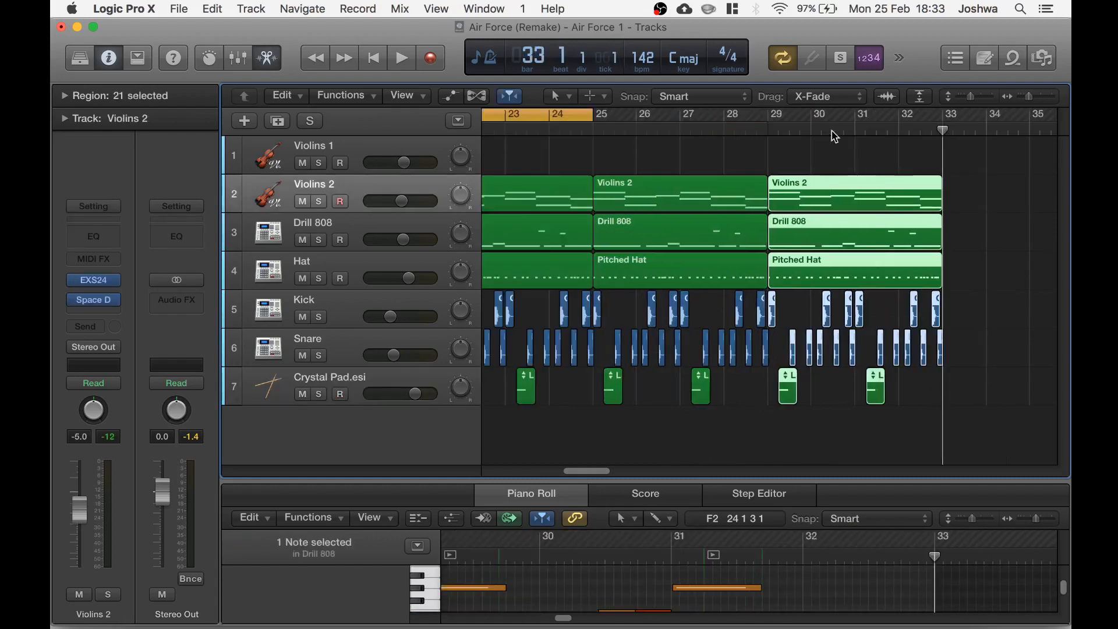
pyautogui.press('super+v')
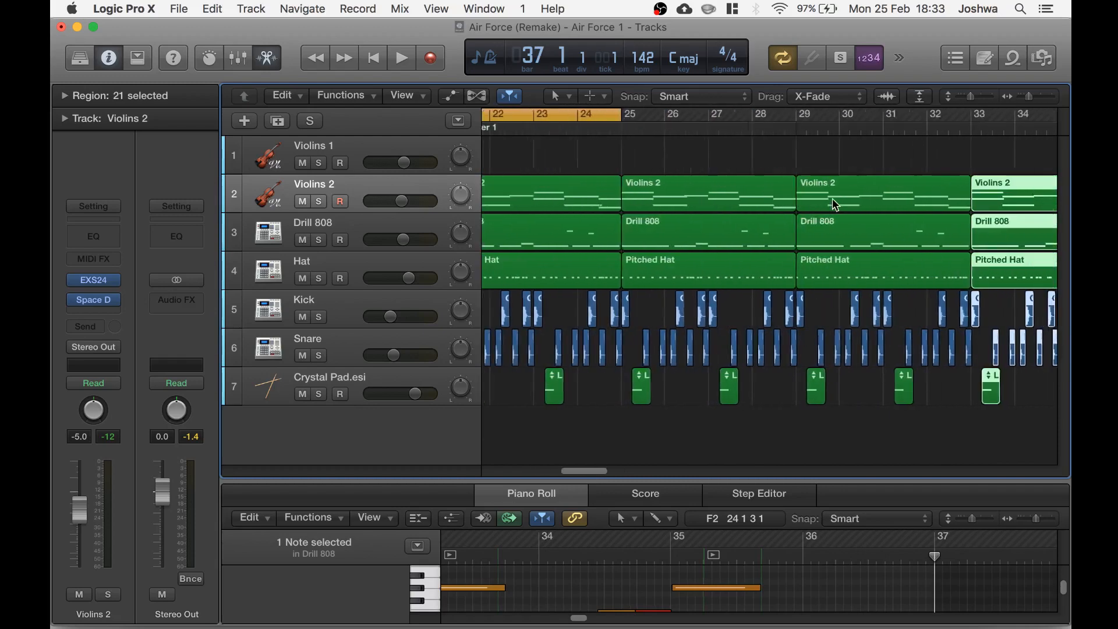
# Delete the Drill 808 and Crystal Pad triangle regions in bars 21 to 28
pyautogui.click(748, 397)
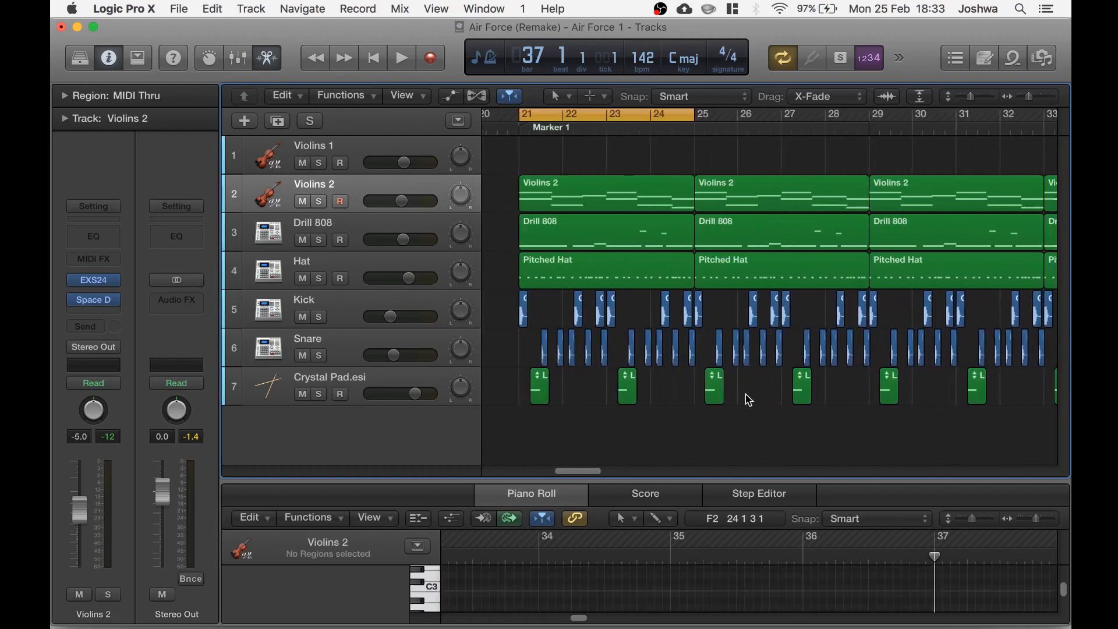
pyautogui.click(577, 236)
pyautogui.keyDown('shift'); pyautogui.click(753, 230); pyautogui.keyUp('shift')
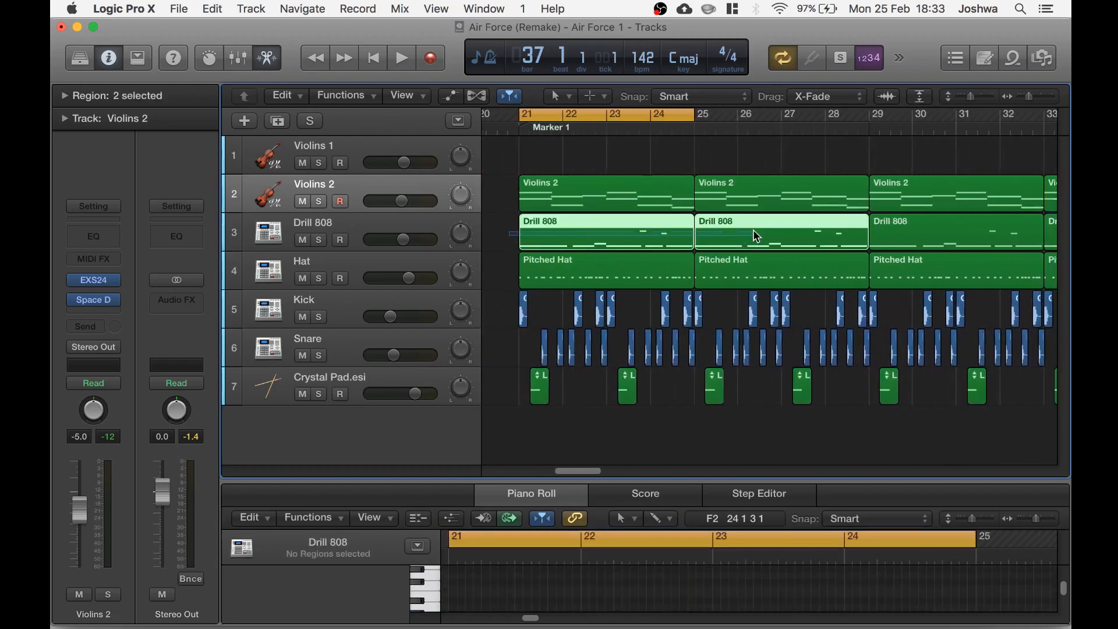
pyautogui.press('Delete')
pyautogui.moveTo(517, 386); pyautogui.dragTo(798, 405)
pyautogui.press('Delete')
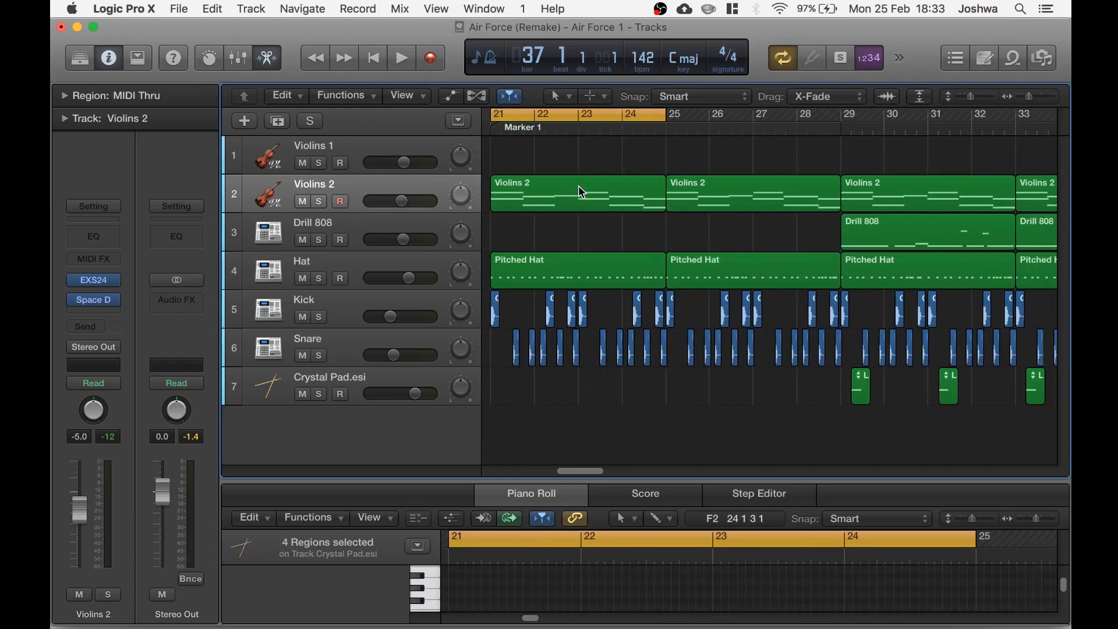
# Set the cycle range over bars 25 to 28
pyautogui.hscroll(2, 724, 319)
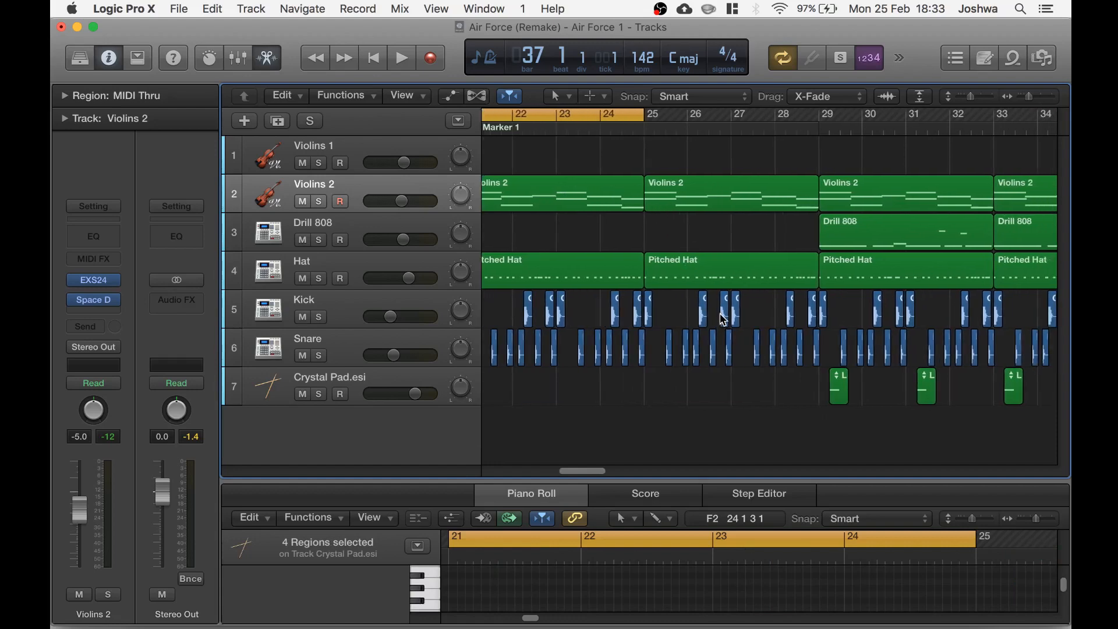
pyautogui.hscroll(2, 720, 310)
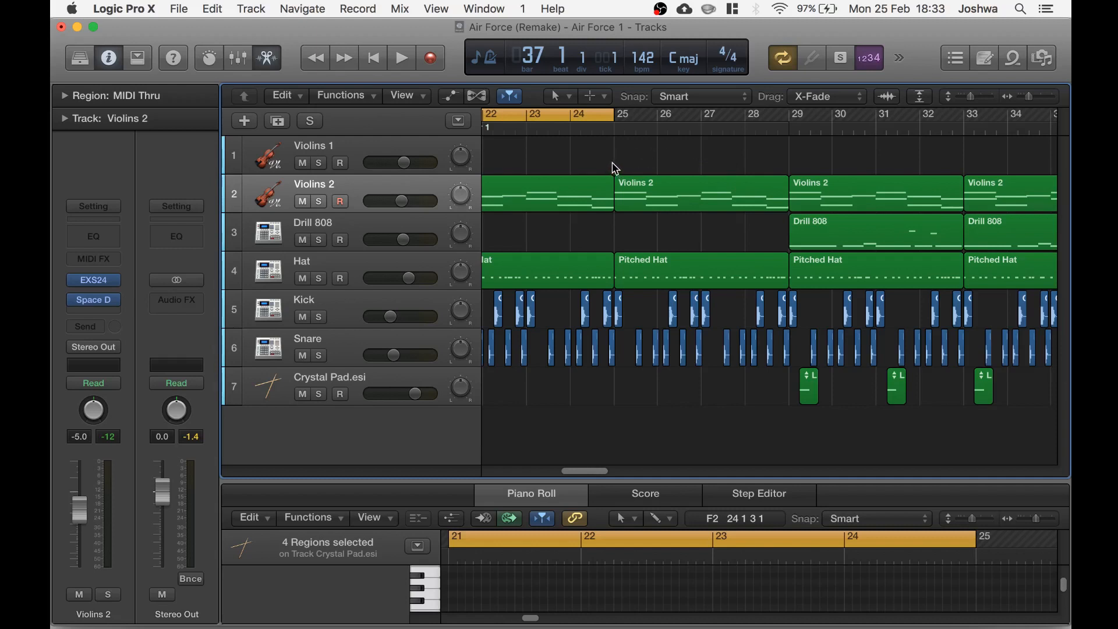
pyautogui.moveTo(623, 122); pyautogui.dragTo(789, 116)
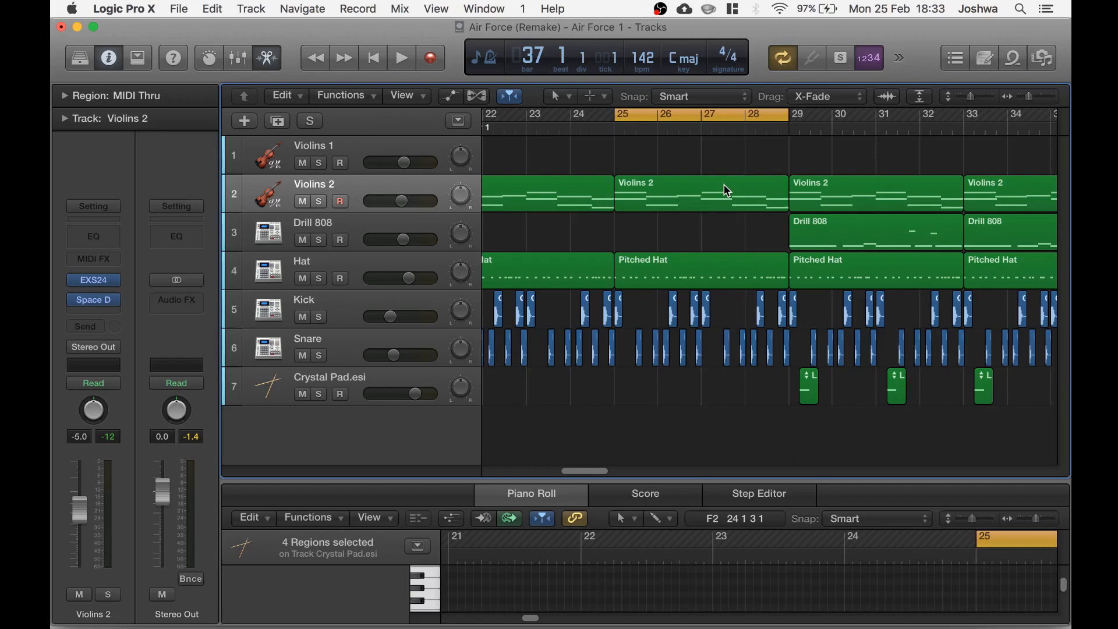
pyautogui.scroll(5, 724, 184)
pyautogui.scroll(-3, 727, 184)
pyautogui.hscroll(1, 729, 185)
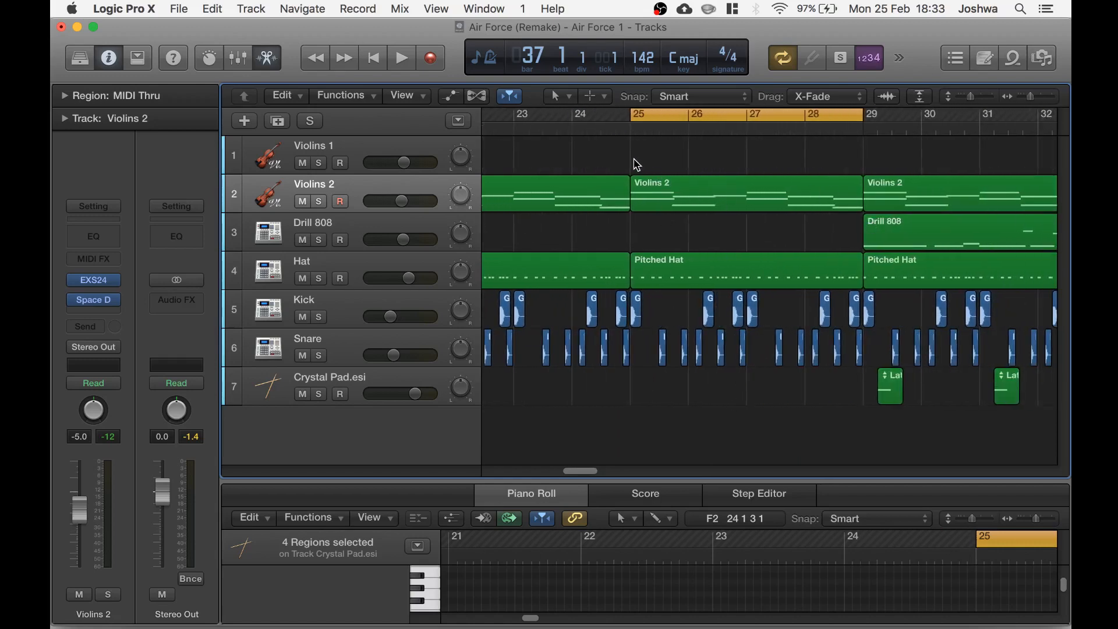
# Bounce the Violins 2 and Hat regions in bars 25 to 28 in place to a new audio track
pyautogui.moveTo(633, 160); pyautogui.dragTo(856, 408)
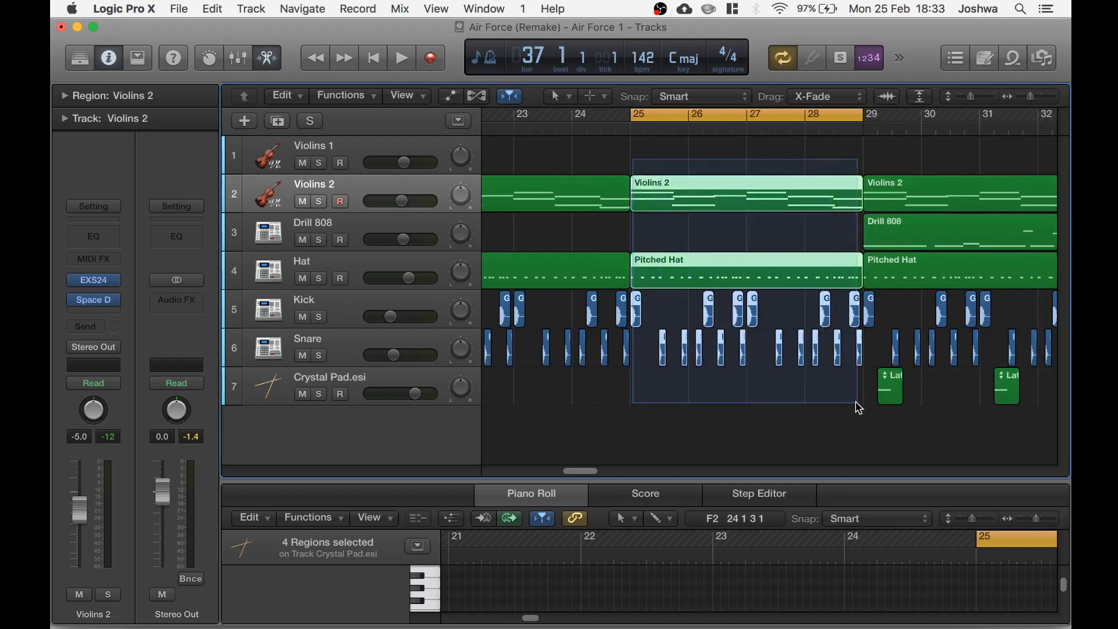
pyautogui.rightClick(763, 270)
pyautogui.click(826, 285)
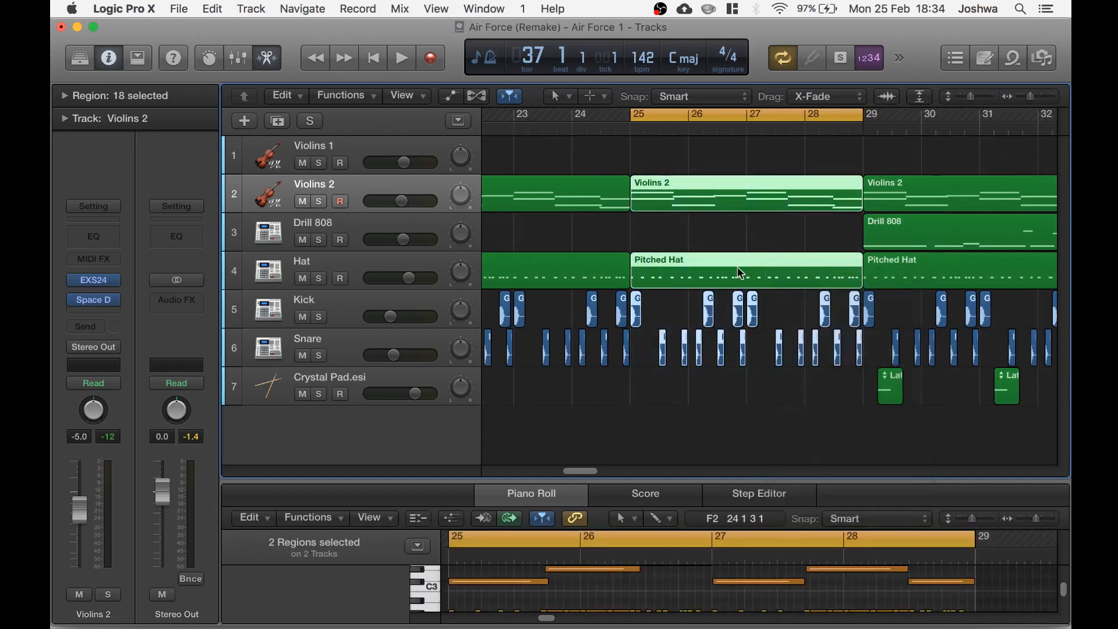
pyautogui.press('Return')
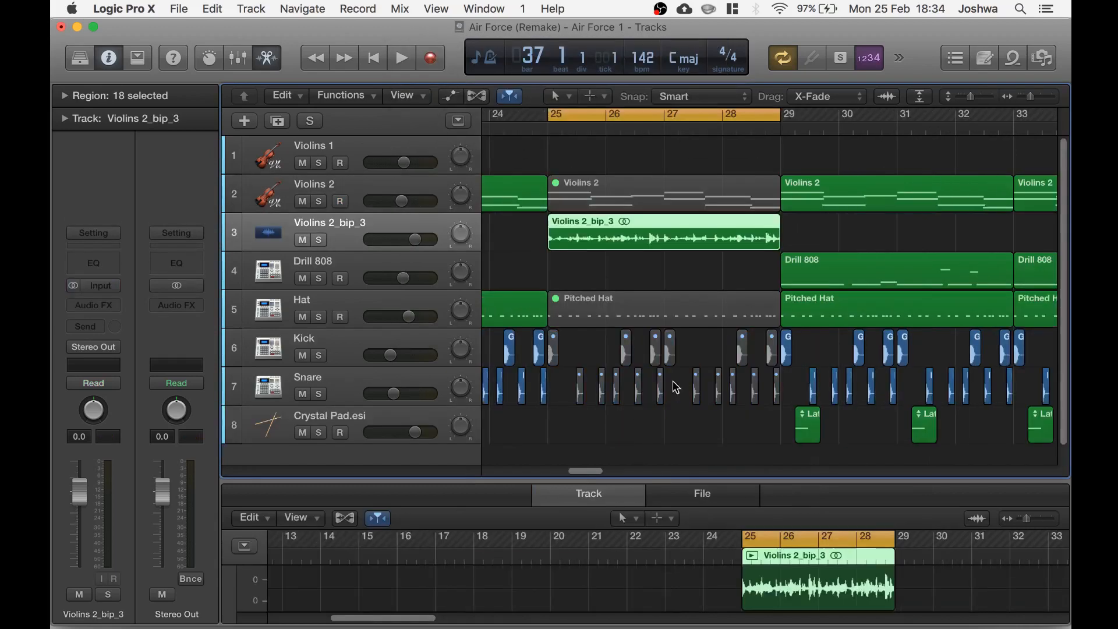
# Rename the bounced audio track to Slow Down
pyautogui.hscroll(-10, 669, 351)
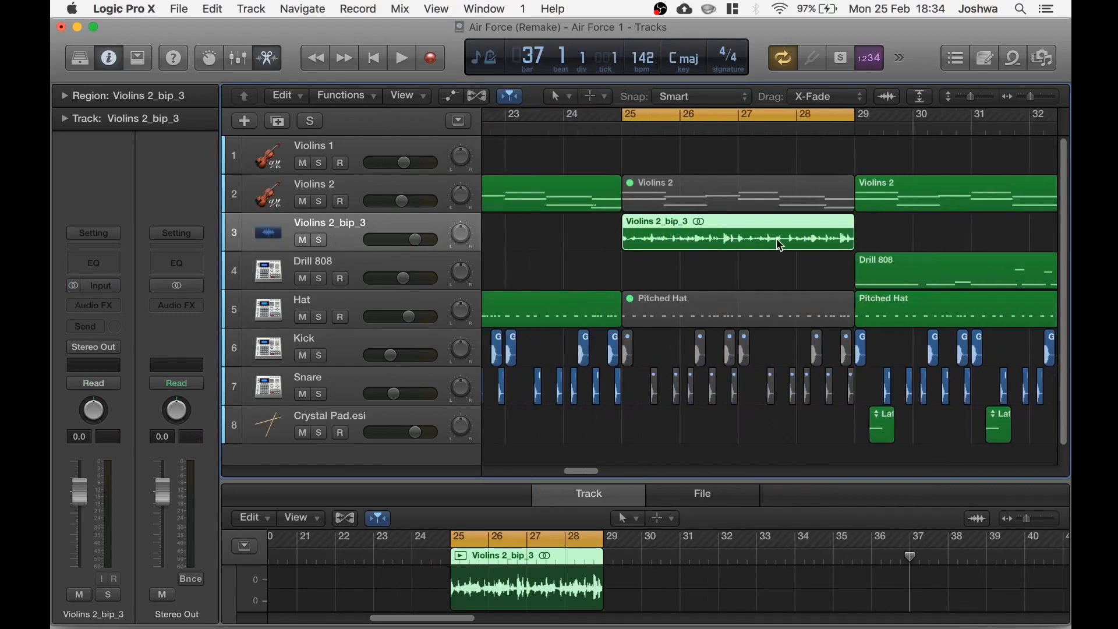
pyautogui.doubleClick(352, 227)
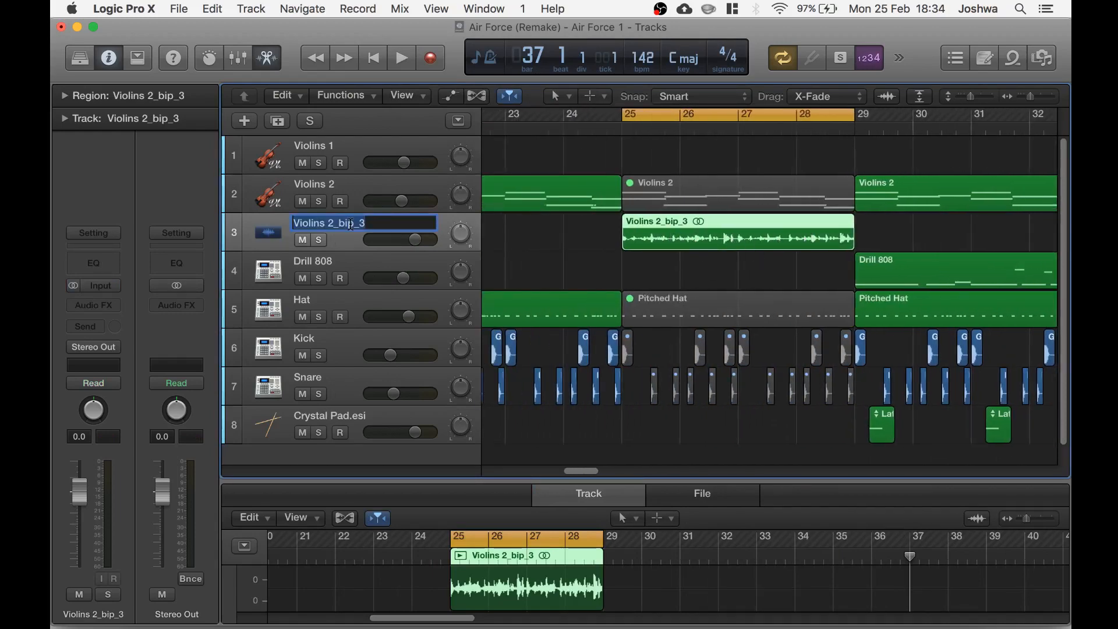
pyautogui.write('Slow Down')
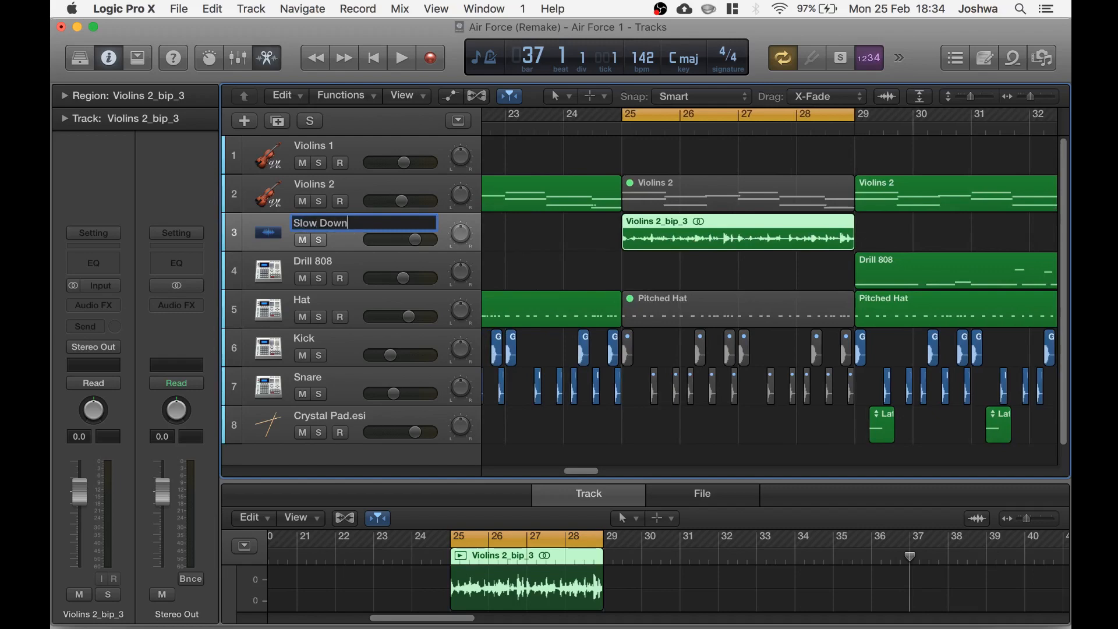
pyautogui.press('Return')
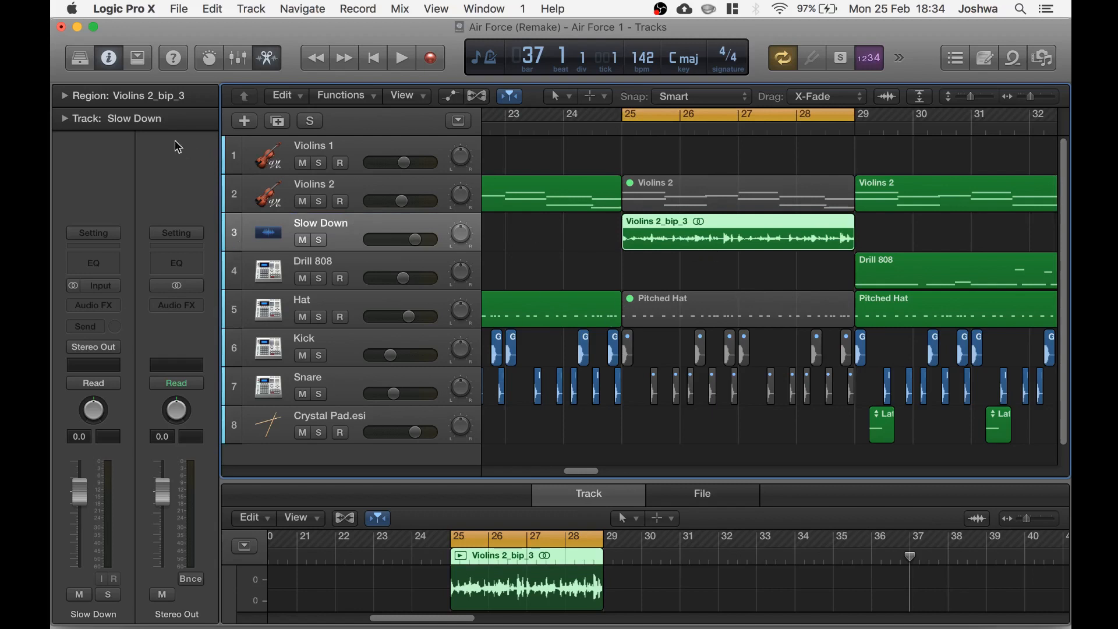
# Set the bounced region's fade out type to Slow Down in the region inspector
pyautogui.click(63, 96)
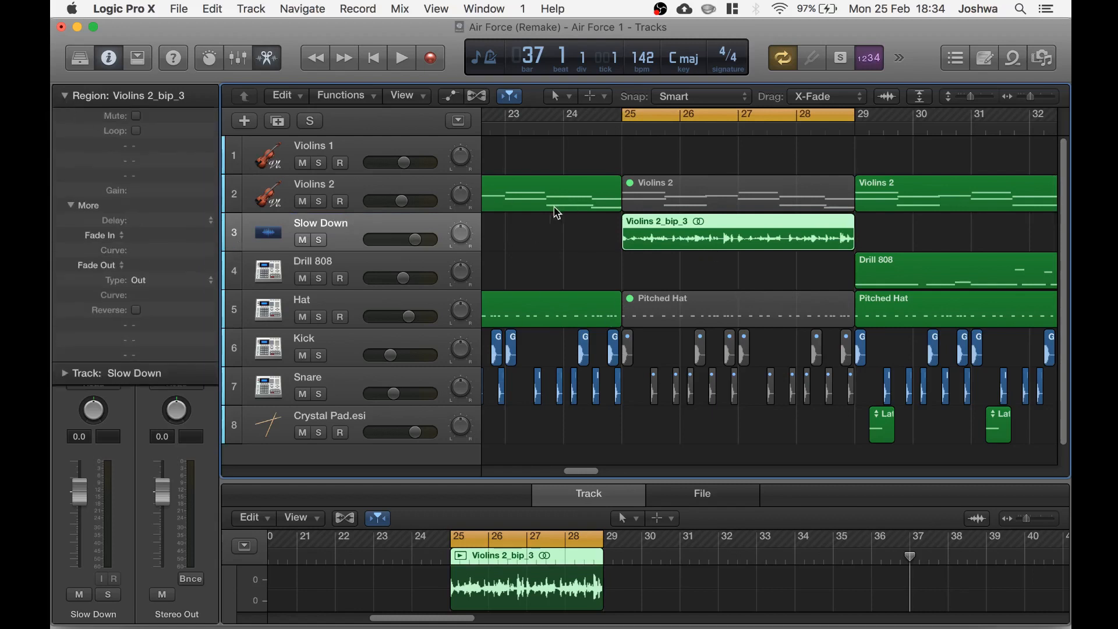
pyautogui.click(106, 267)
pyautogui.click(114, 276)
# Play from about bar 27 to preview the slow-down effect
pyautogui.click(722, 114)
pyautogui.click(740, 119)
pyautogui.press('space')
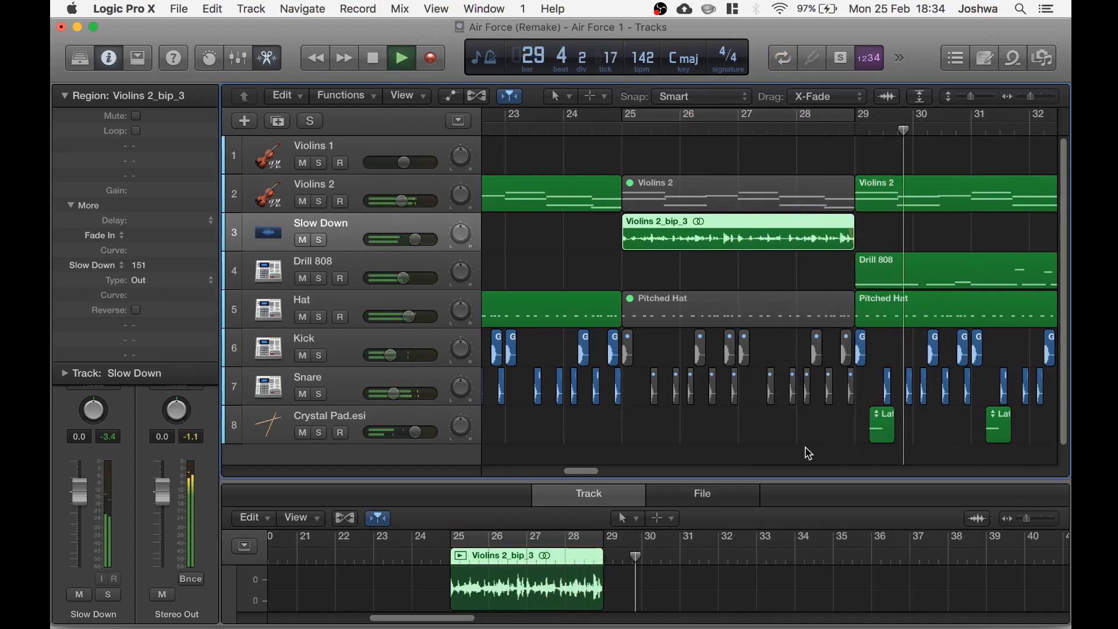
pyautogui.press('space')
# Set the Slow Down amount to 200 and play the arrangement to preview it
pyautogui.moveTo(142, 267); pyautogui.dragTo(144, 219)
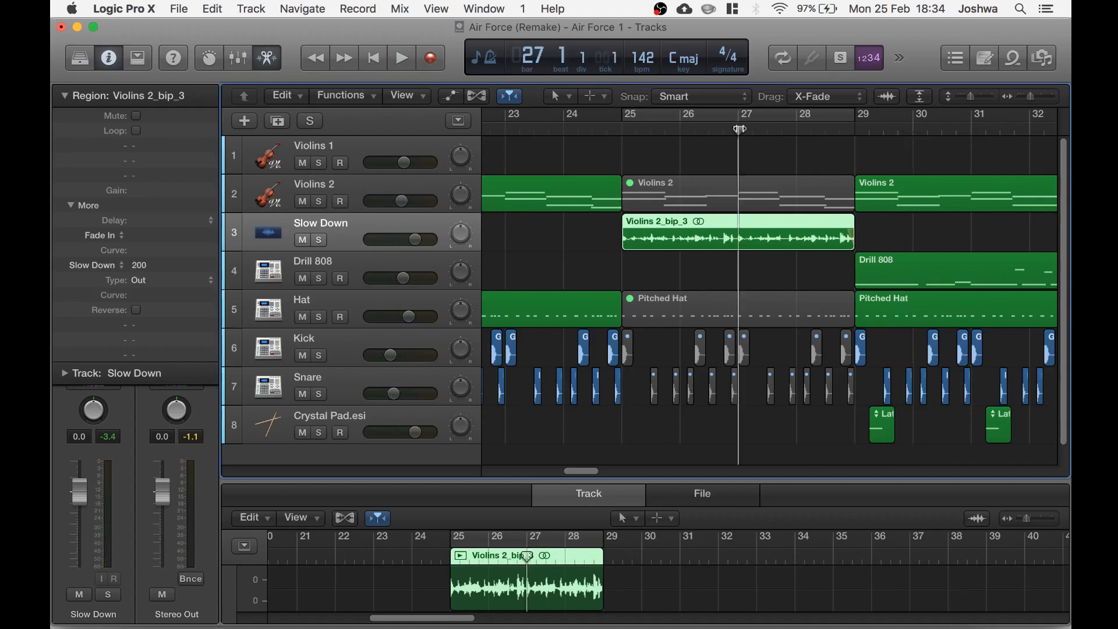
pyautogui.doubleClick(739, 127)
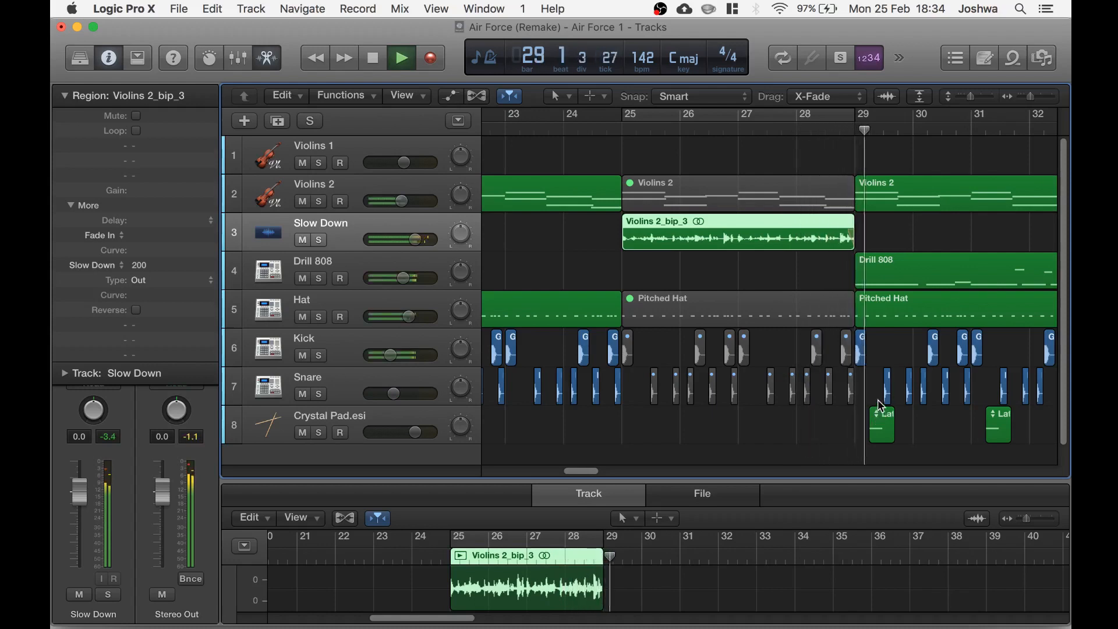
pyautogui.press('space')
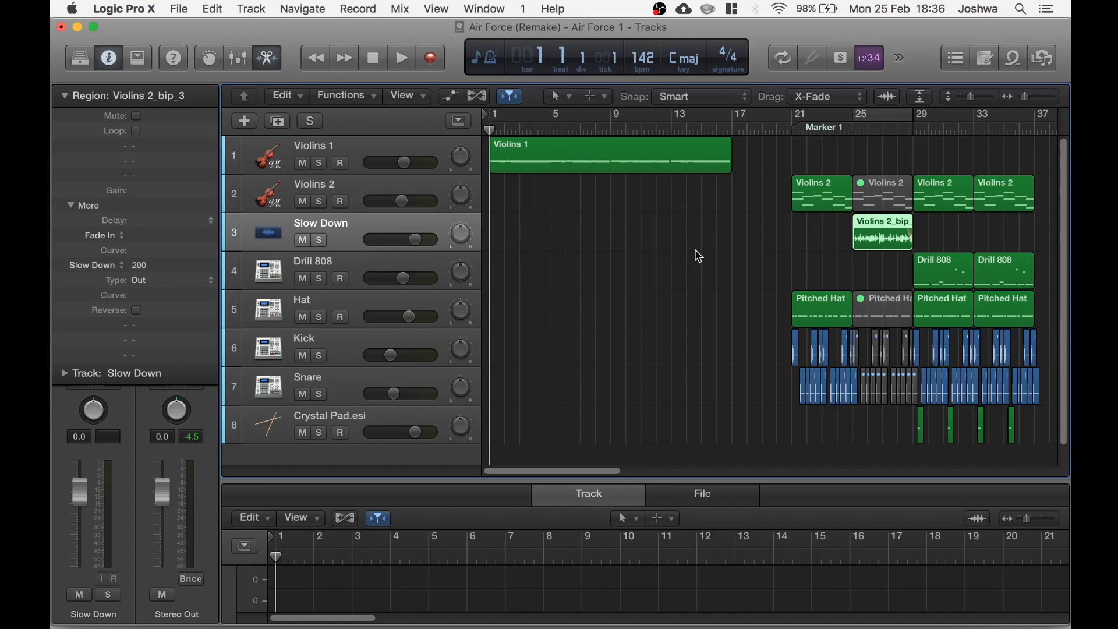
pyautogui.press('space')
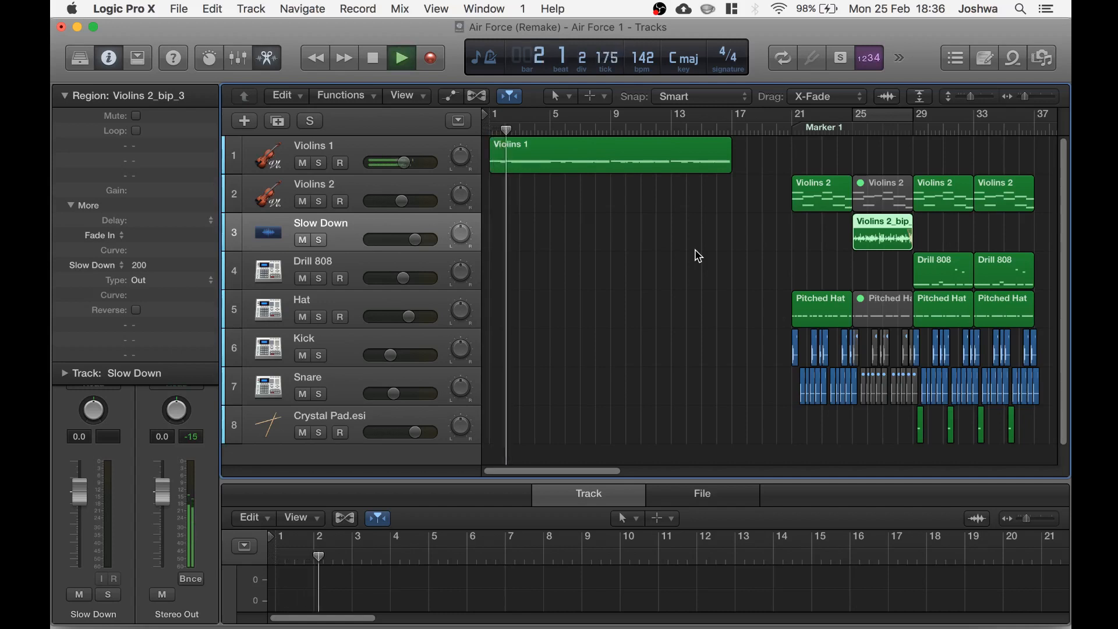